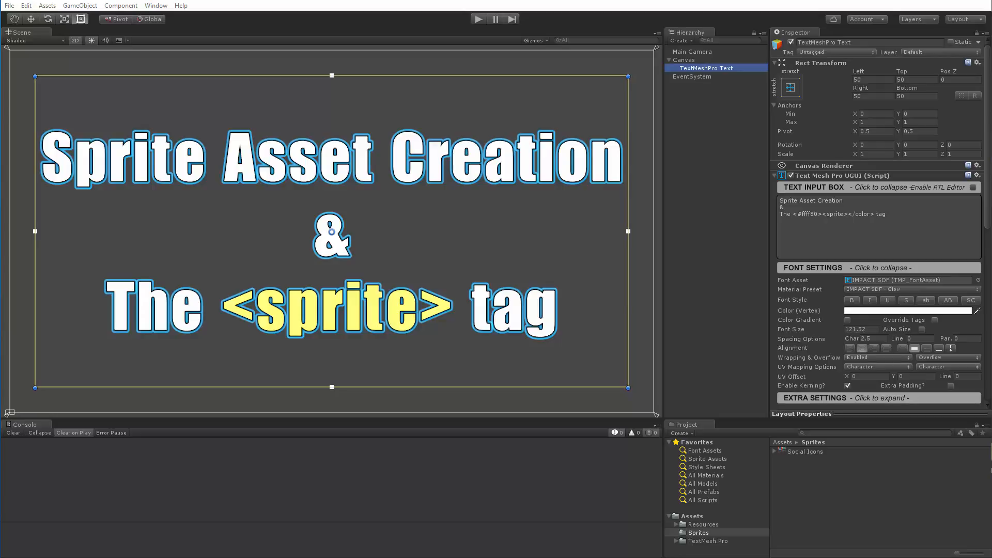
# Check the Social Icons texture's import settings and how its sprites are sliced in the Sprite Editor.
pyautogui.click(807, 451)
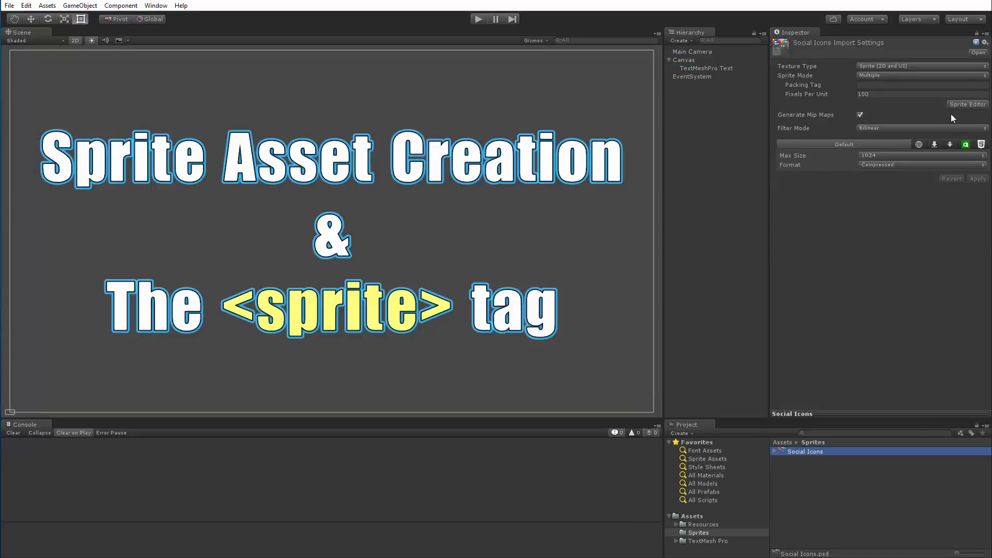
pyautogui.click(963, 103)
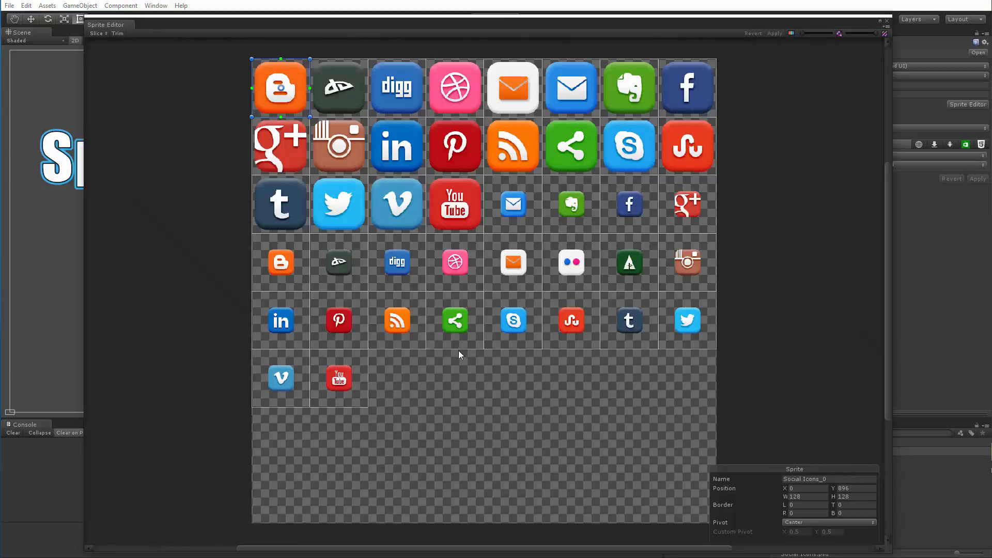
pyautogui.click(97, 33)
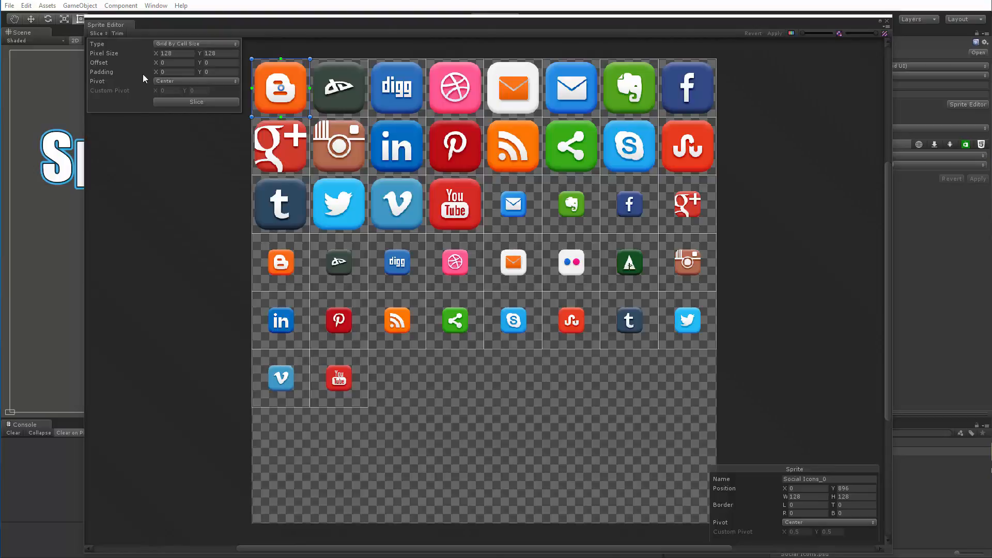
pyautogui.click(887, 20)
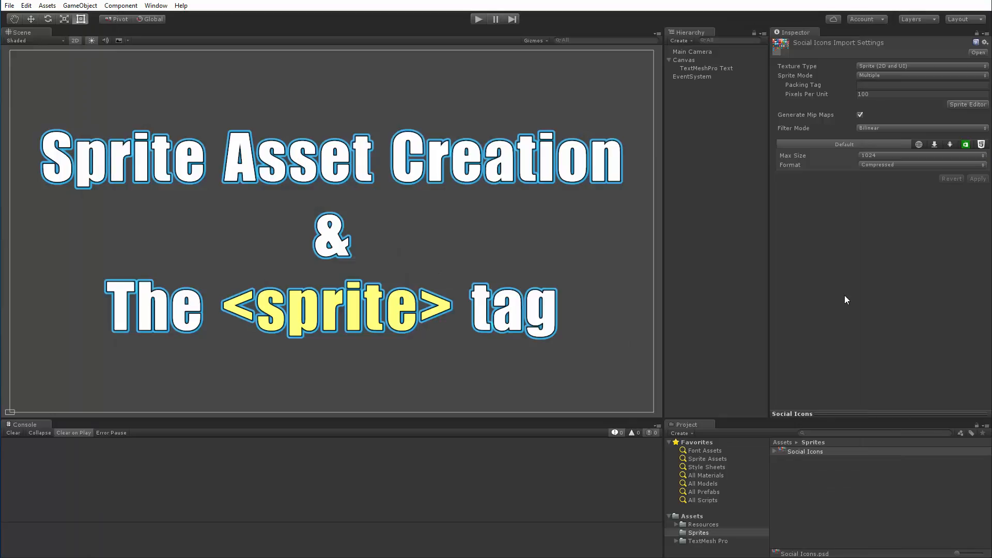
# Create a TextMeshPro sprite asset from the Social Icons texture and select the new asset.
pyautogui.rightClick(897, 454)
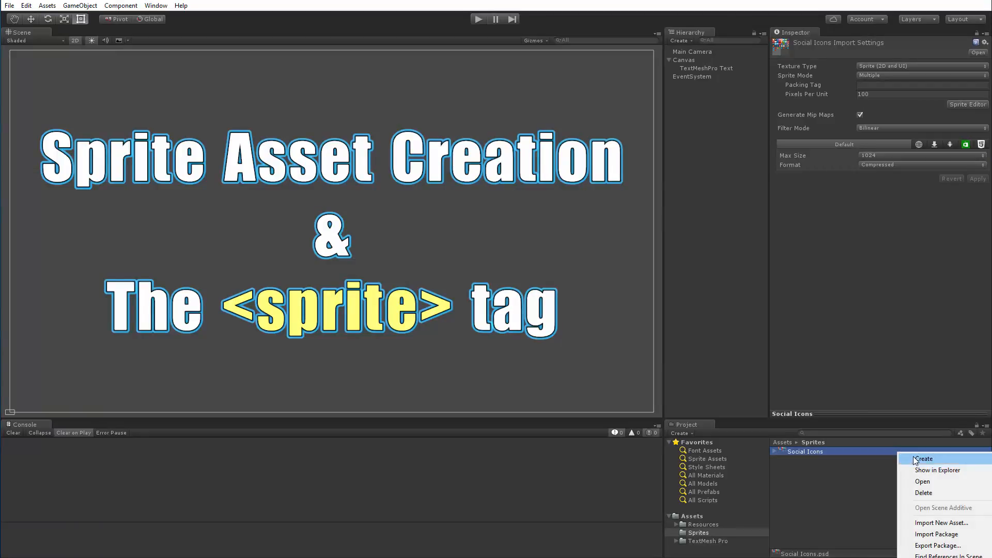
pyautogui.moveTo(915, 459)
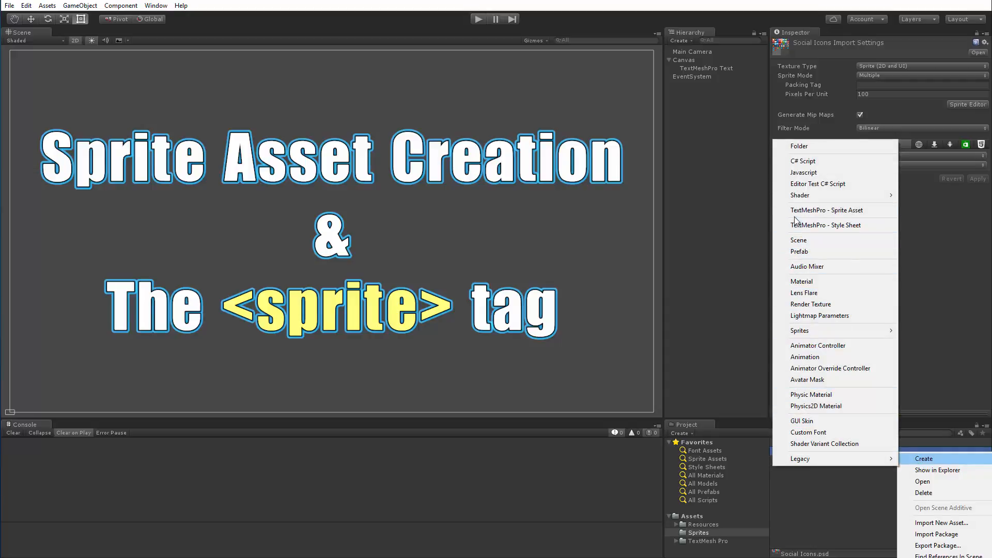
pyautogui.click(822, 211)
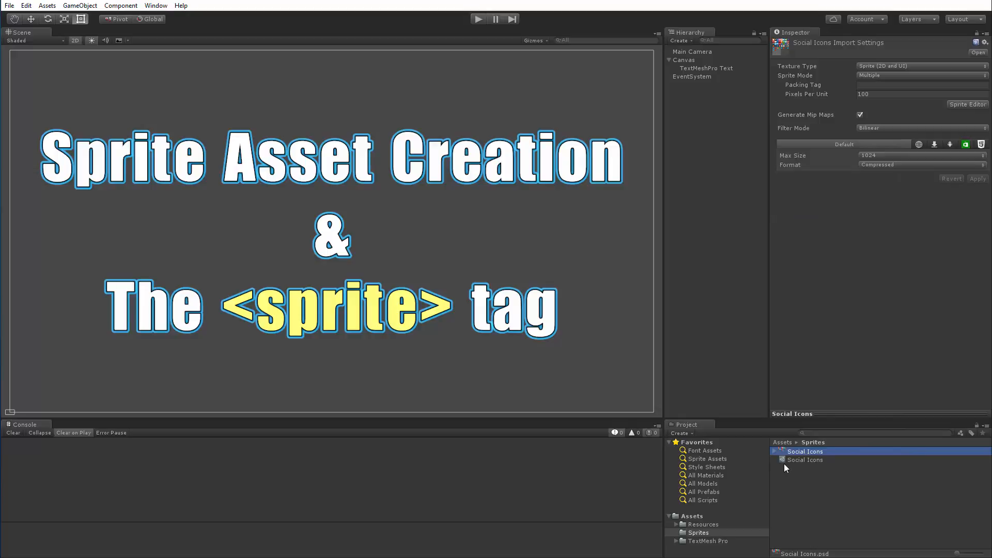
pyautogui.click(814, 459)
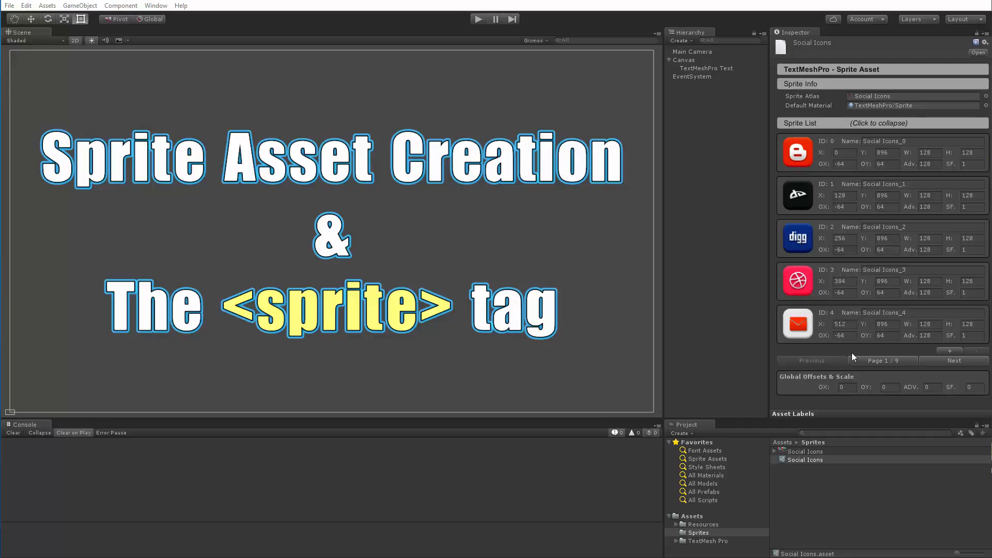
# Page forward and back through the Social Icons sprite list, including jumps to the last and first pages.
pyautogui.click(950, 364)
pyautogui.click(950, 363)
pyautogui.click(950, 363)
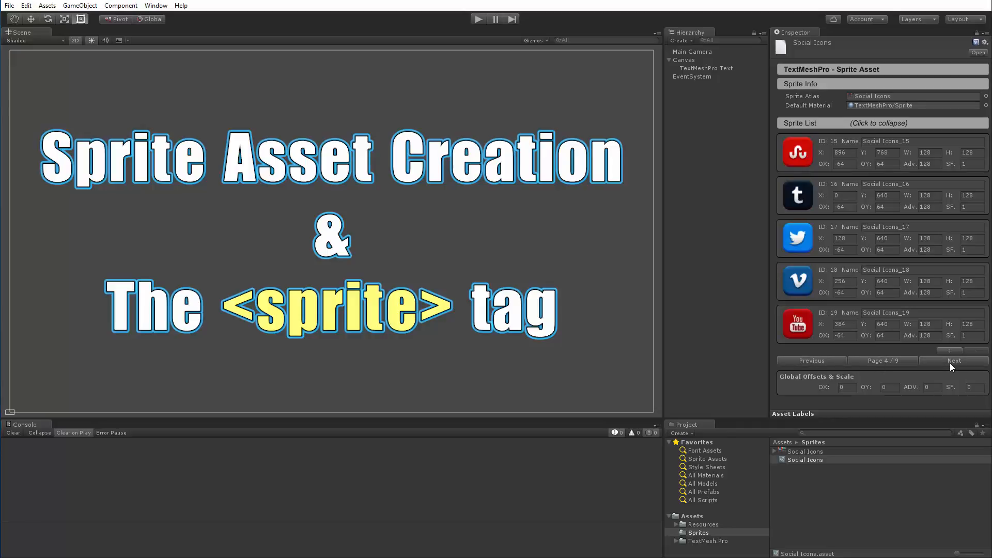
pyautogui.click(950, 362)
pyautogui.click(811, 361)
pyautogui.click(811, 361)
pyautogui.click(812, 361)
pyautogui.click(812, 361)
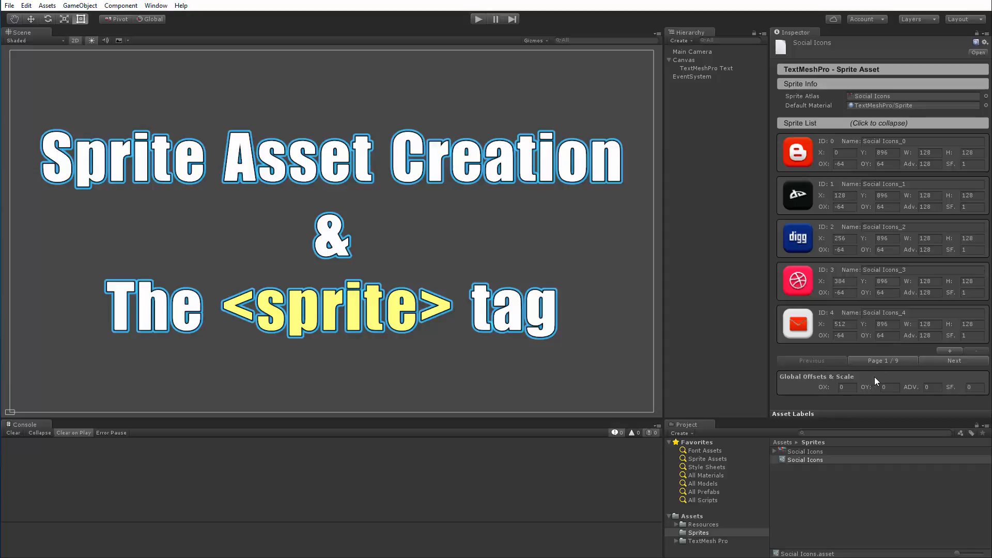
pyautogui.keyDown('shift'); pyautogui.click(949, 362); pyautogui.keyUp('shift')
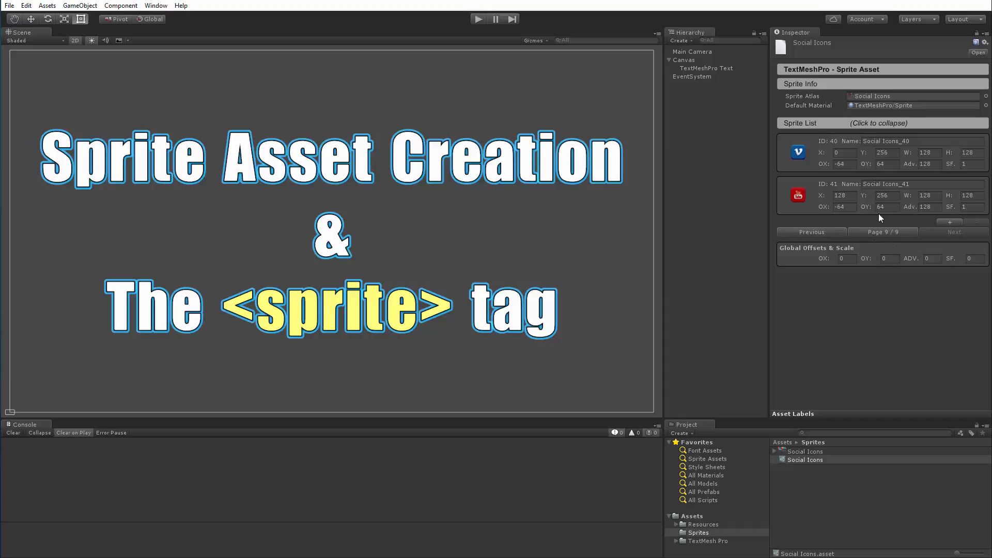
pyautogui.keyDown('shift'); pyautogui.click(812, 231); pyautogui.keyUp('shift')
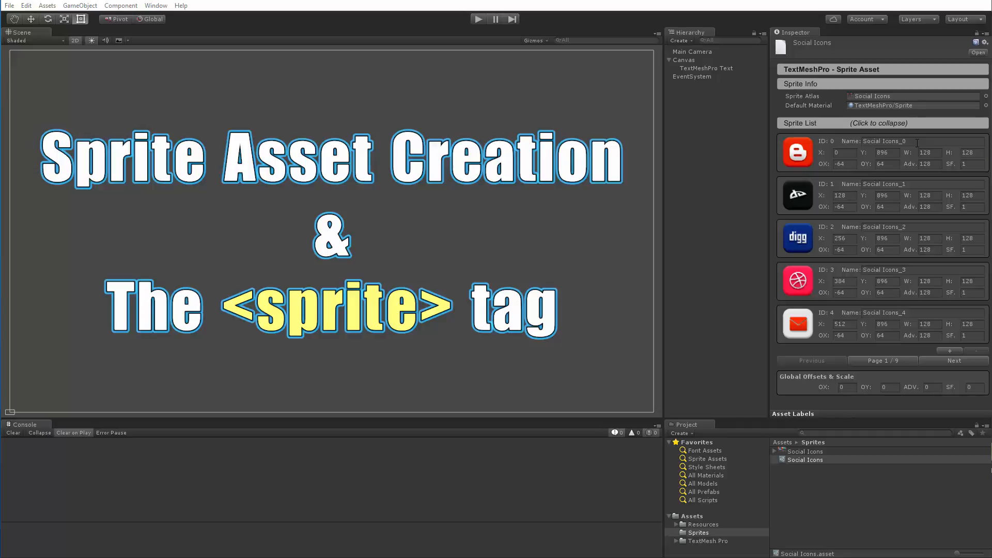
# Examine the name, position, size, offset, advance and scale fields of the sprite with ID 0.
pyautogui.click(917, 143)
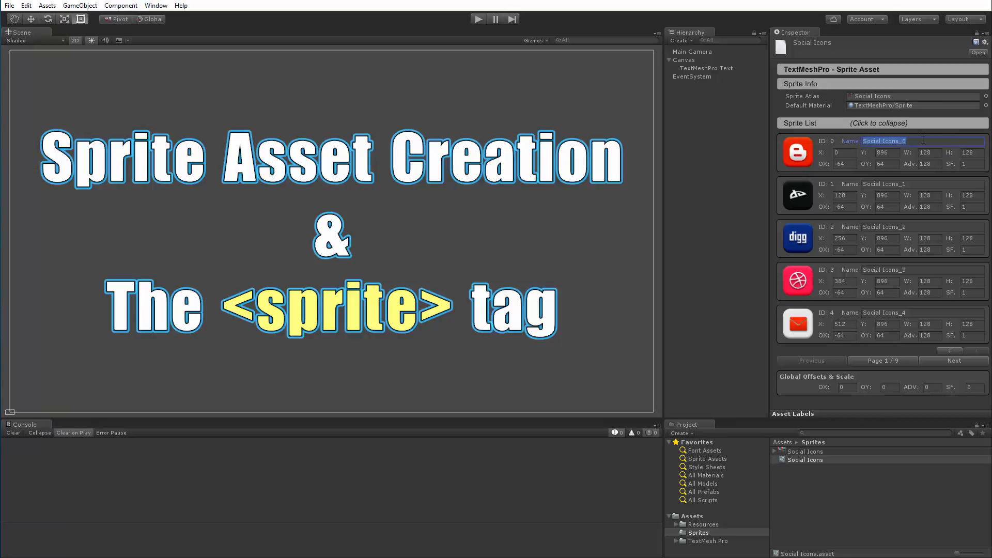
pyautogui.click(849, 154)
pyautogui.click(895, 152)
pyautogui.click(930, 153)
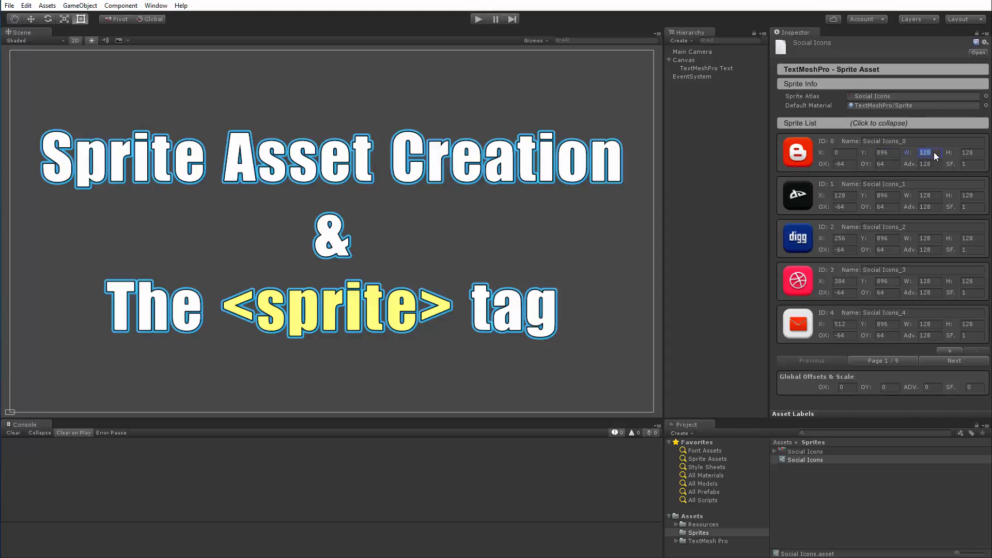
pyautogui.click(980, 154)
pyautogui.click(850, 164)
pyautogui.click(888, 164)
pyautogui.click(937, 164)
pyautogui.click(977, 165)
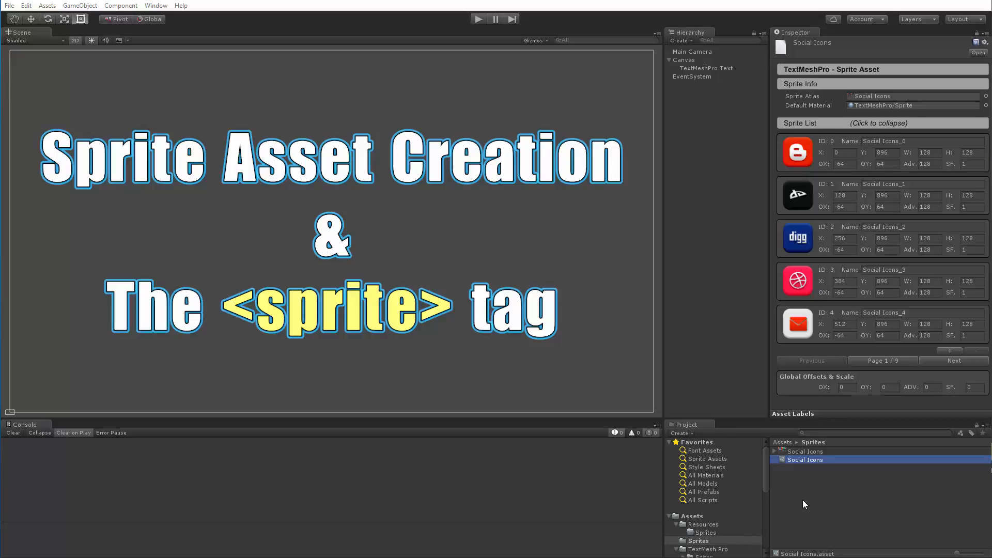
# Move the Social Icons sprite asset into the Sprites folder inside Resources and show that folder's contents.
pyautogui.moveTo(801, 462); pyautogui.dragTo(708, 538)
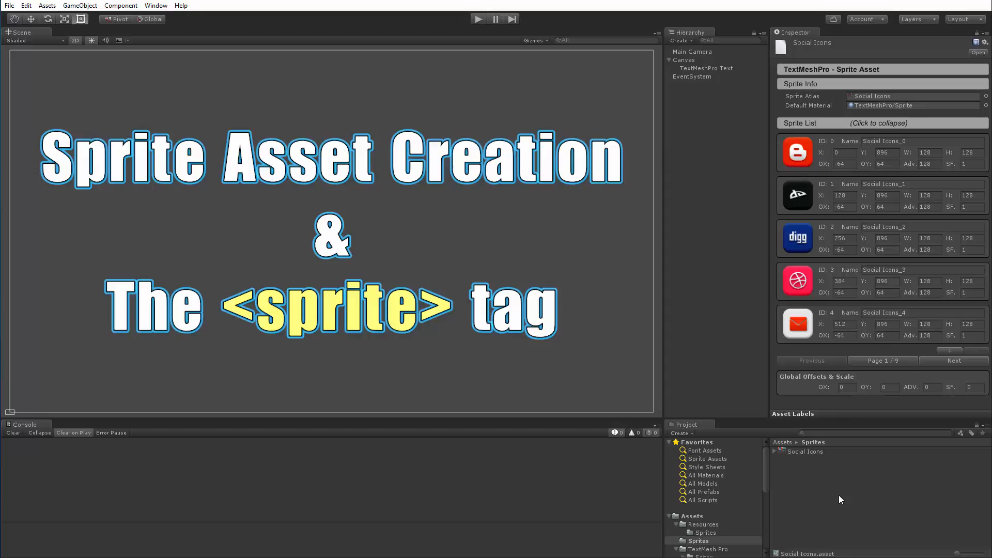
pyautogui.click(704, 533)
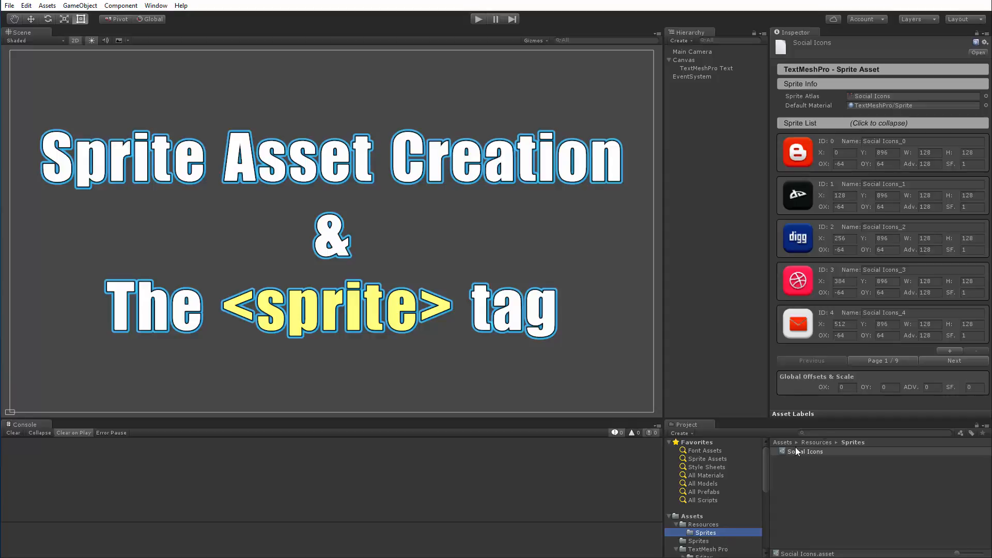
pyautogui.click(838, 481)
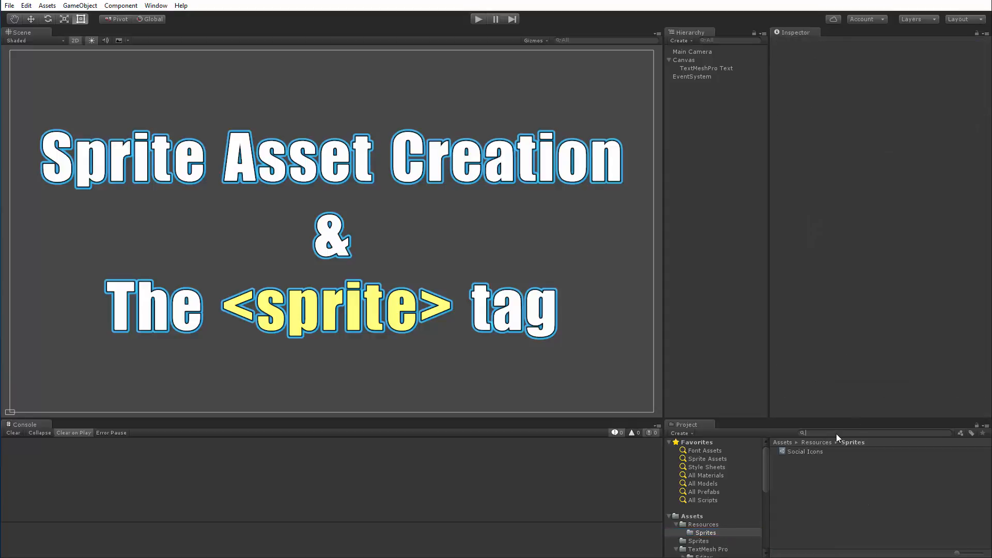
# Find the TMP Settings asset in the project and set its default sprite asset path to "Sprite Assets/".
pyautogui.write('tmp sett')
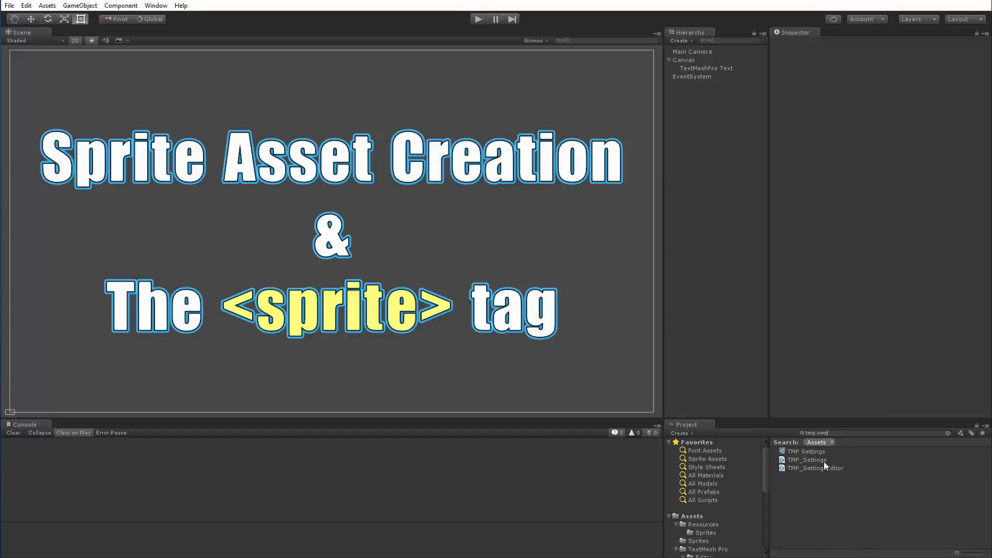
pyautogui.click(798, 452)
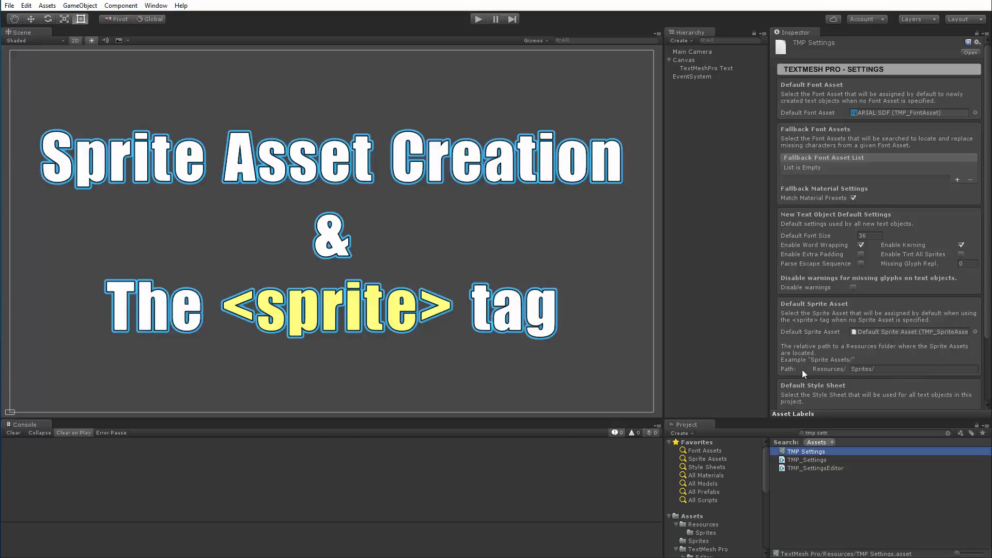
pyautogui.click(870, 370)
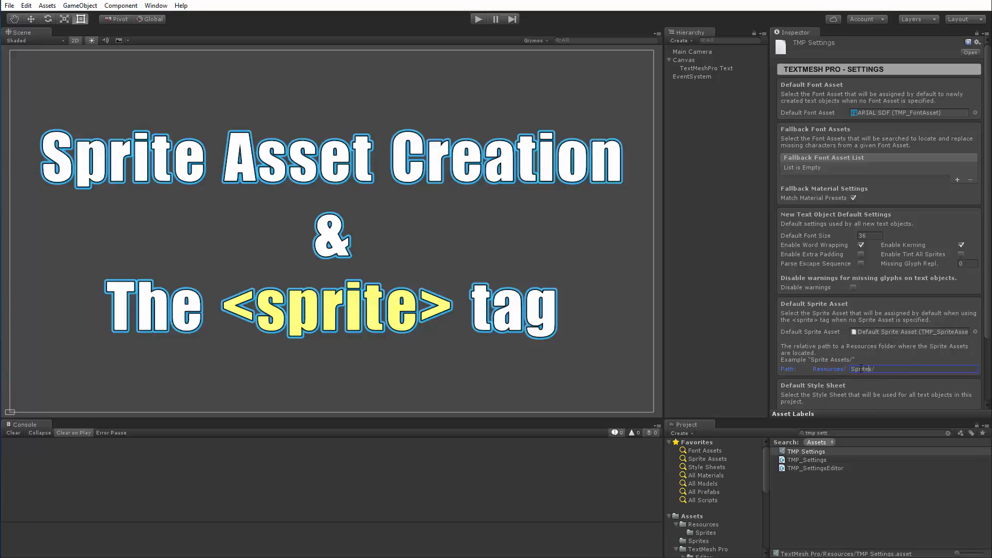
pyautogui.write('Sprite Assets')
pyautogui.write('/')
# Rename the Sprites folder inside Resources as "Sprite Assets".
pyautogui.click(707, 532)
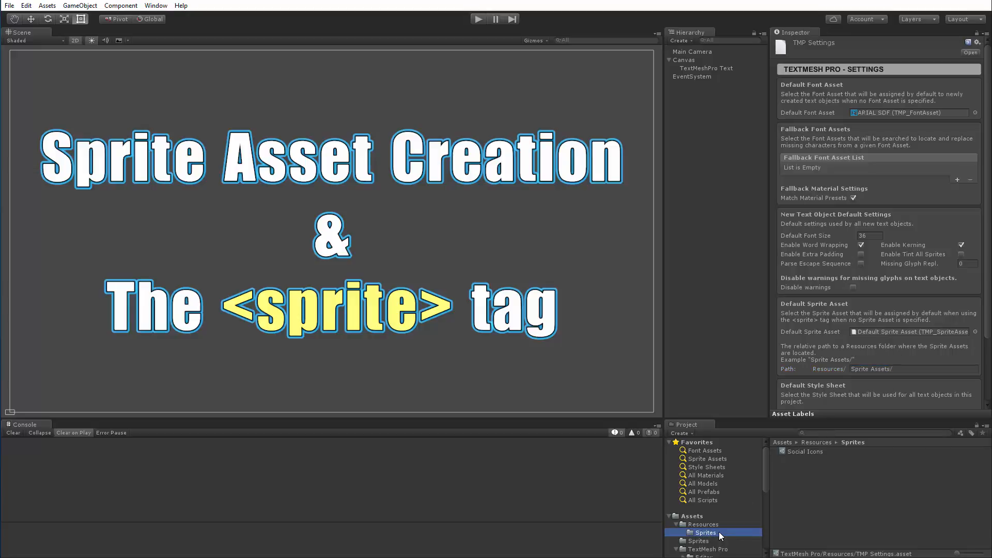
pyautogui.click(720, 535)
pyautogui.click(722, 534)
pyautogui.press('BackSpace')
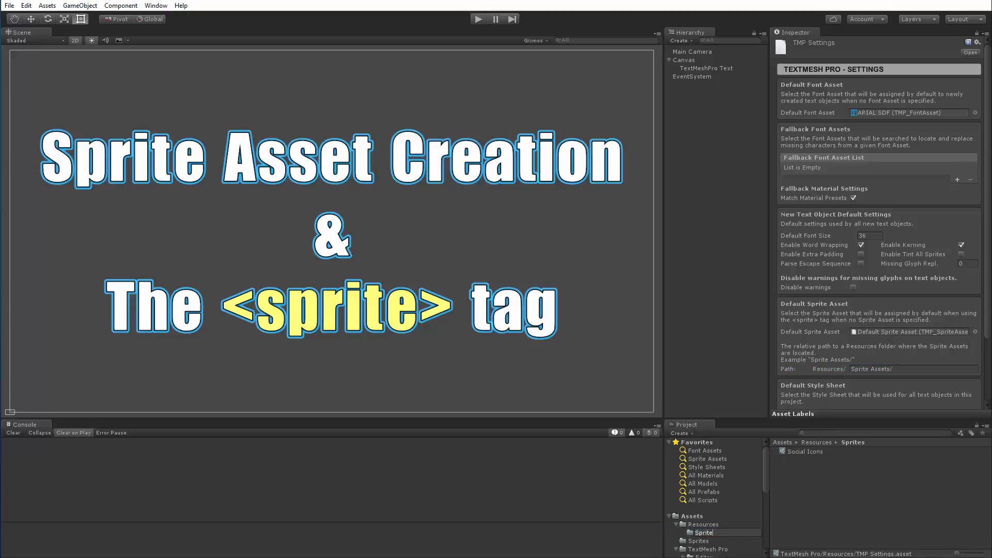
pyautogui.write('Assets')
pyautogui.press('Return')
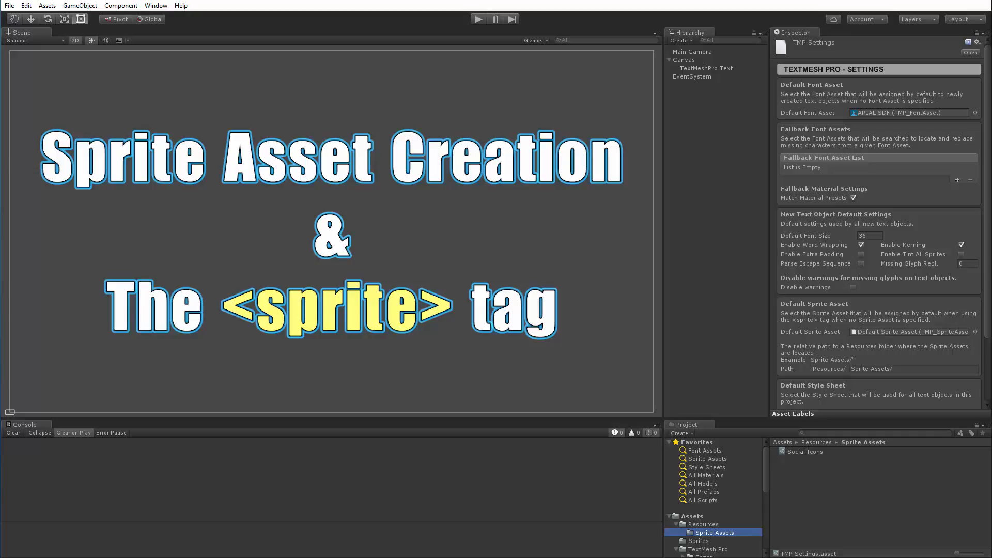
# Deactivate the TextMeshPro Text object holding the title text in the scene.
pyautogui.click(332, 233)
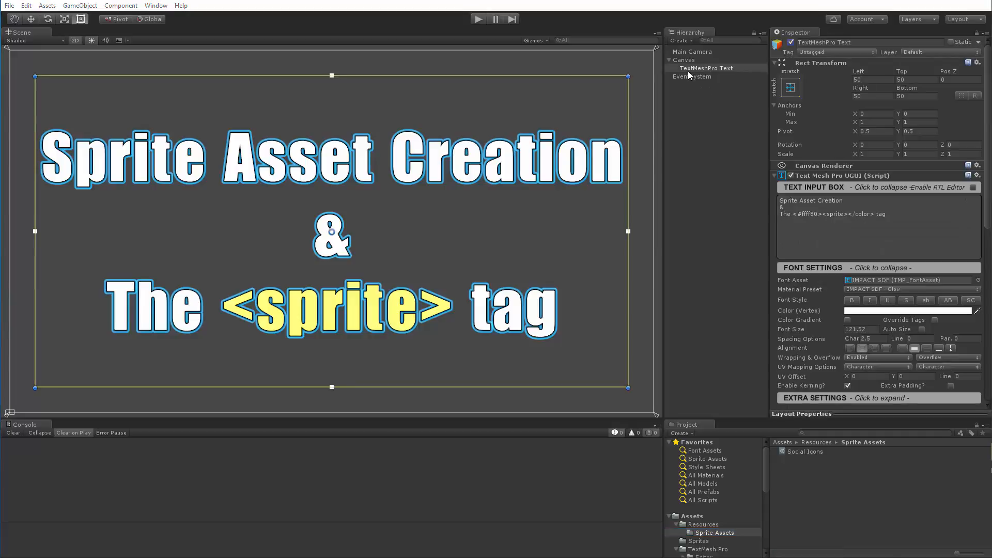
pyautogui.click(791, 43)
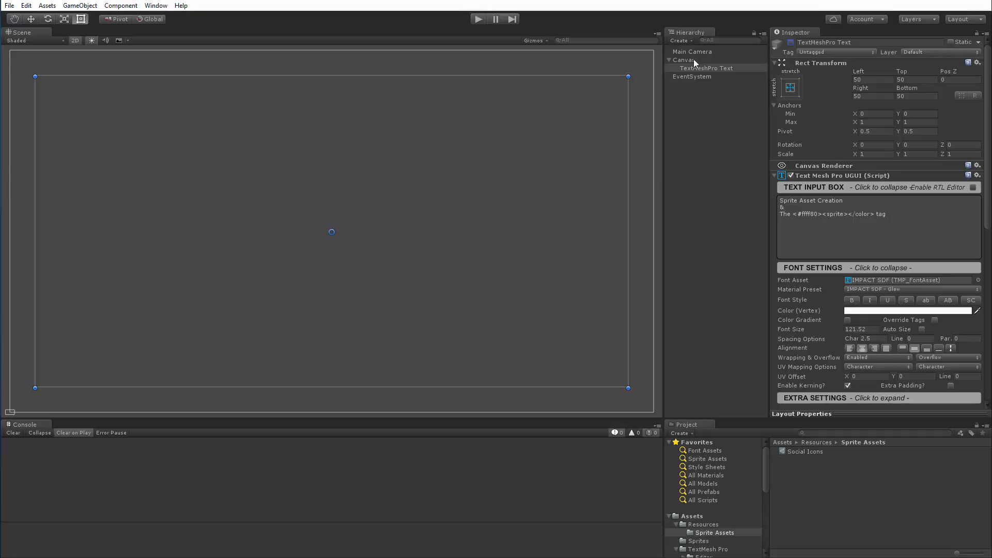
pyautogui.click(676, 40)
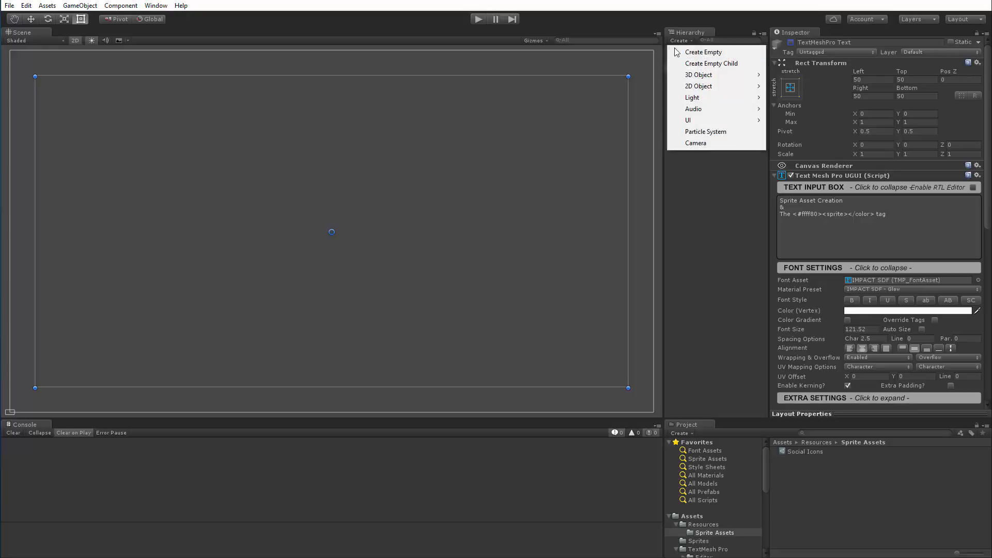
pyautogui.moveTo(685, 76)
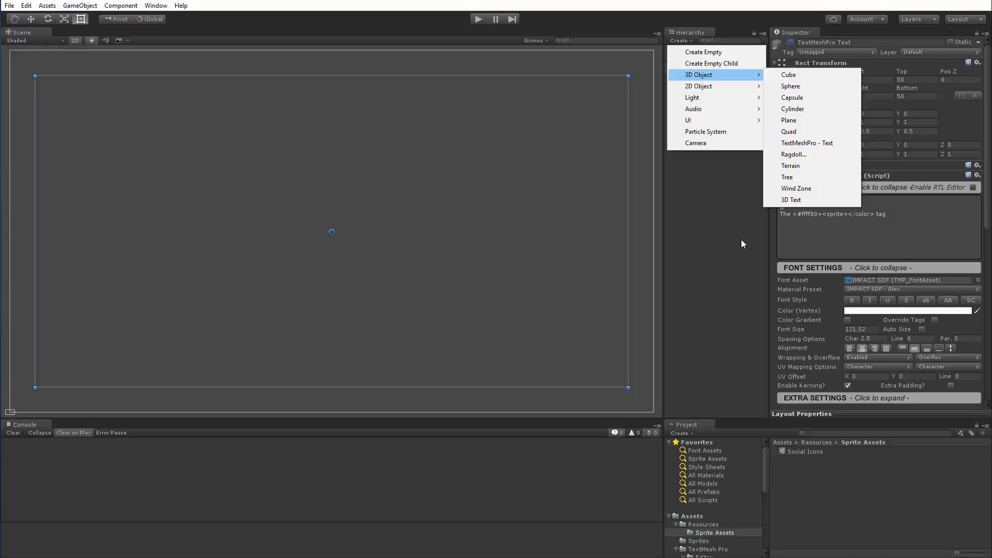
pyautogui.click(707, 274)
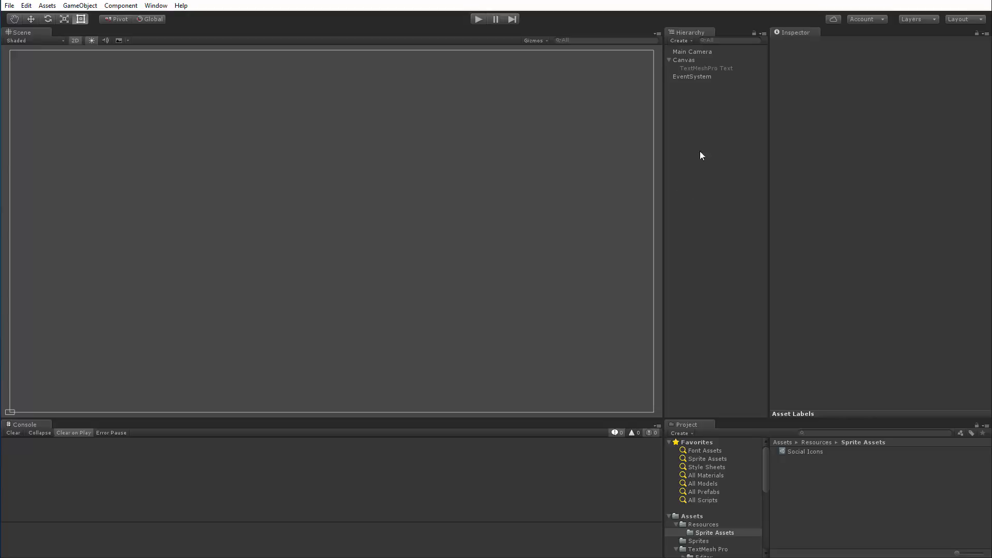
# Add a UI TextMeshPro - Text object to the canvas.
pyautogui.click(680, 42)
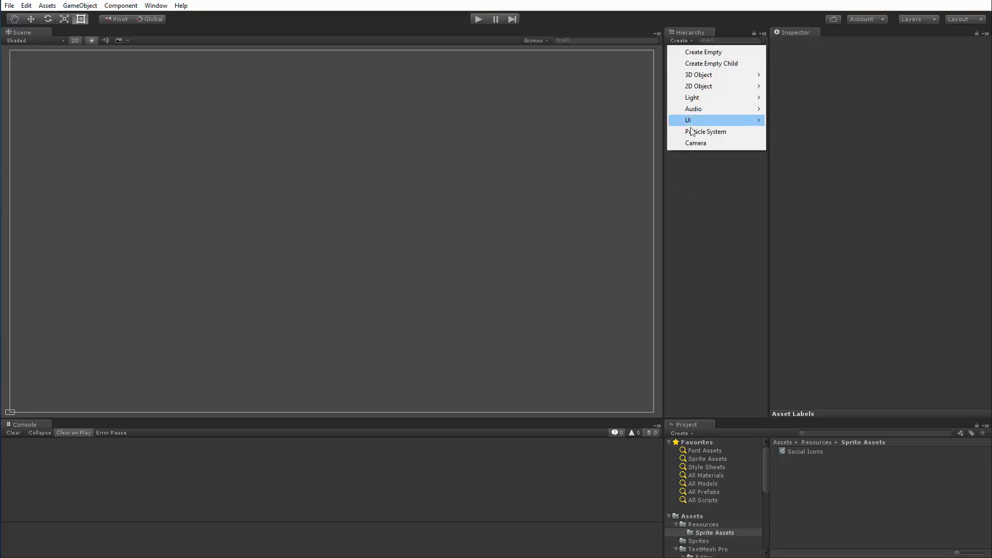
pyautogui.moveTo(689, 122)
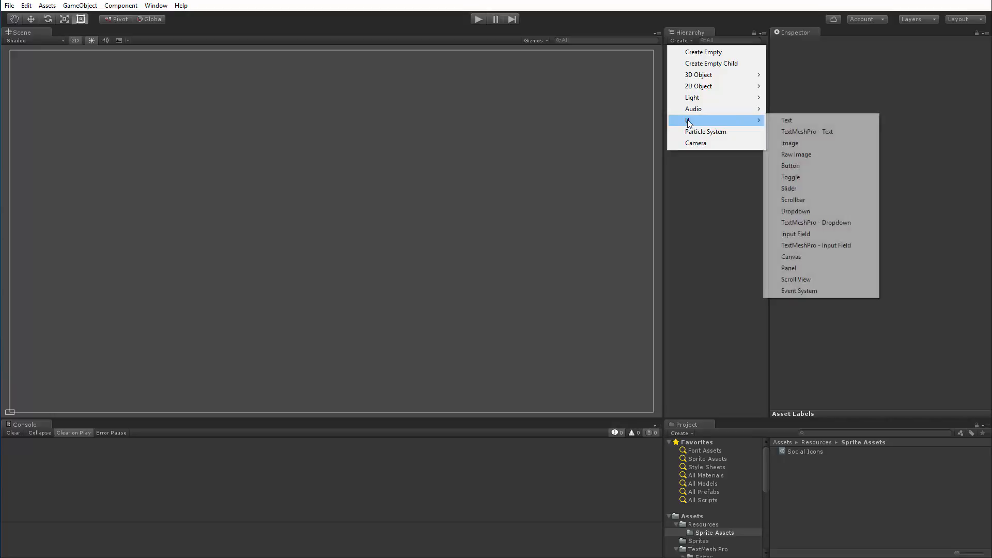
pyautogui.click(799, 134)
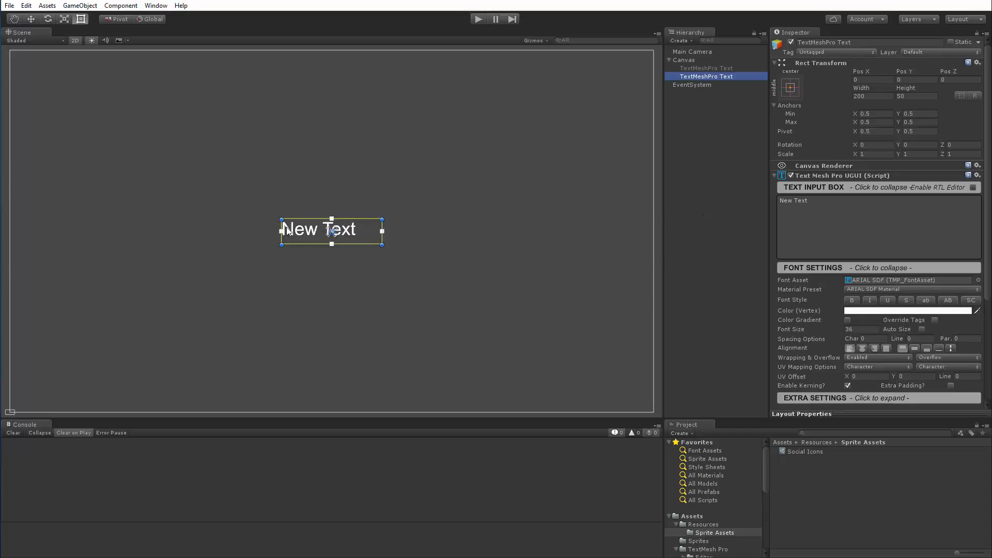
# Enlarge the new text object's box to about 948 by 454, centred on the canvas, and increase its font size to about 208.
pyautogui.moveTo(282, 220); pyautogui.dragTo(91, 117)
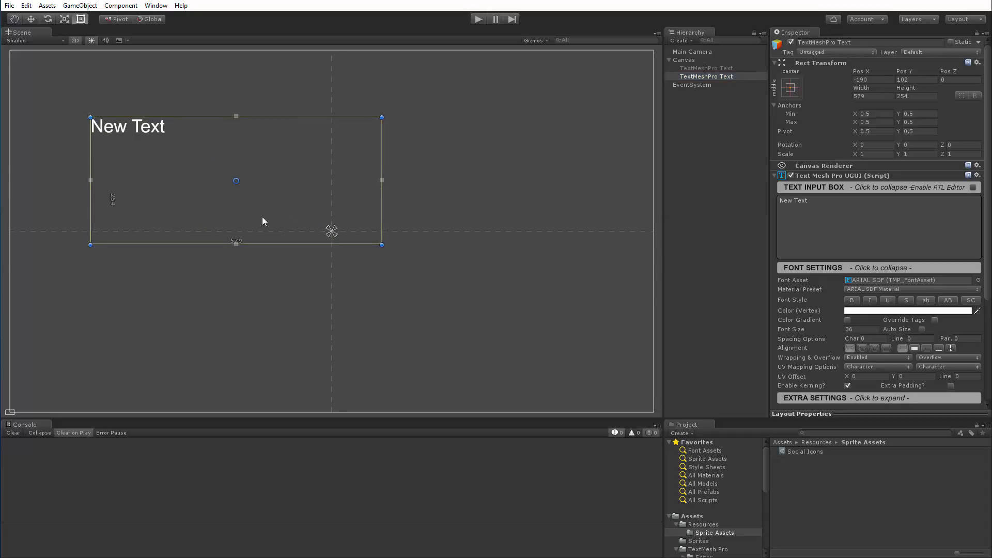
pyautogui.moveTo(382, 245); pyautogui.dragTo(565, 344)
pyautogui.moveTo(497, 322); pyautogui.dragTo(501, 324)
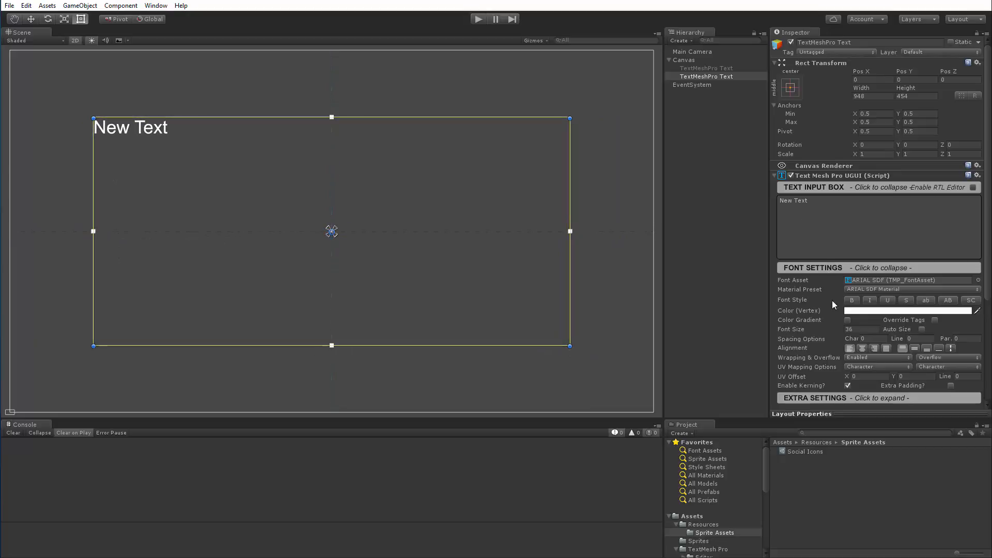
pyautogui.moveTo(841, 334); pyautogui.dragTo(21, 279)
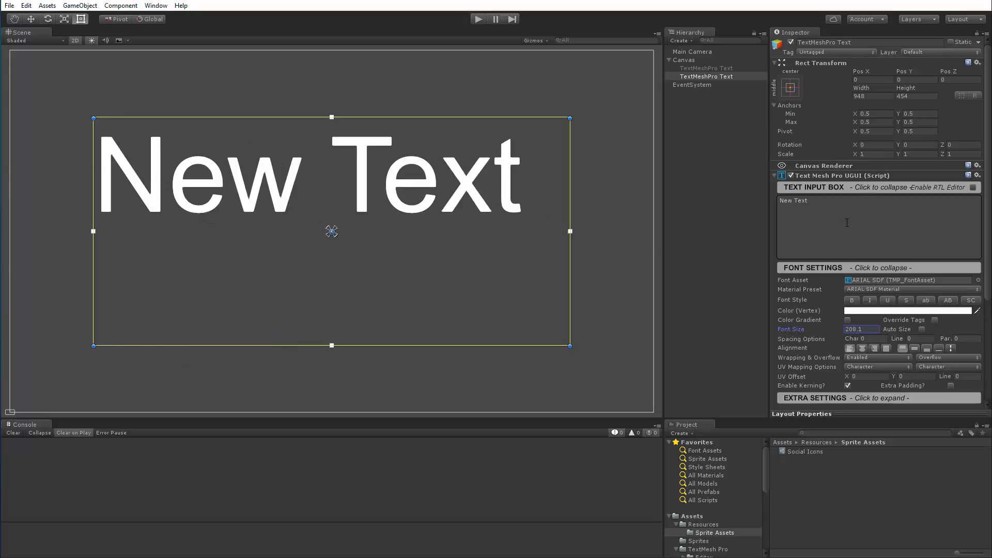
# Replace the new text object's content with "A<sprite=0>".
pyautogui.click(807, 203)
pyautogui.write('A')
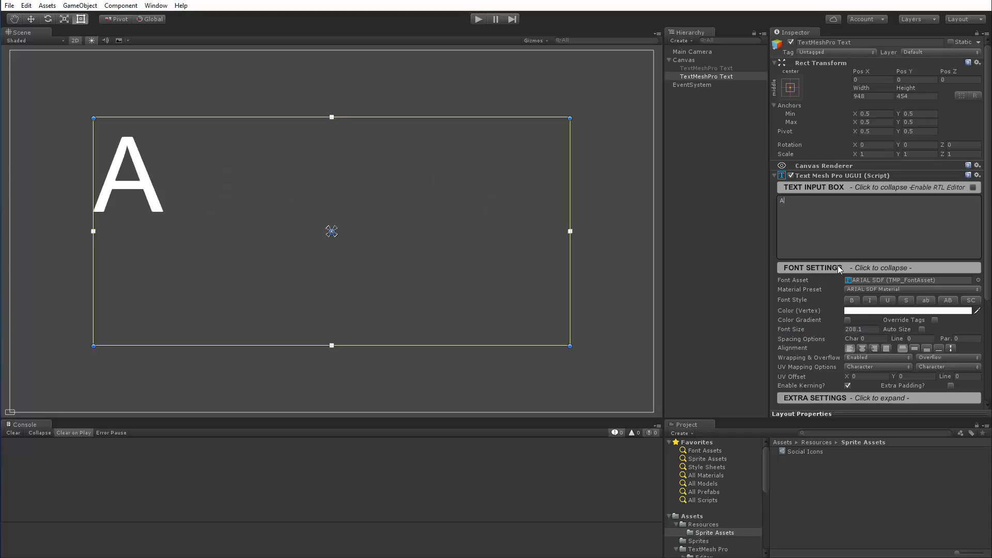
pyautogui.write('<')
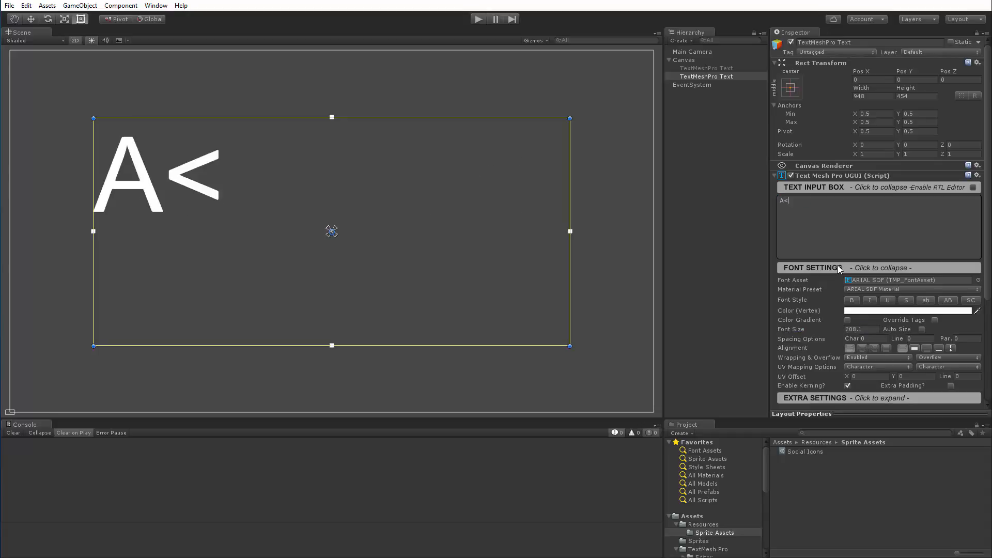
pyautogui.write('sprite')
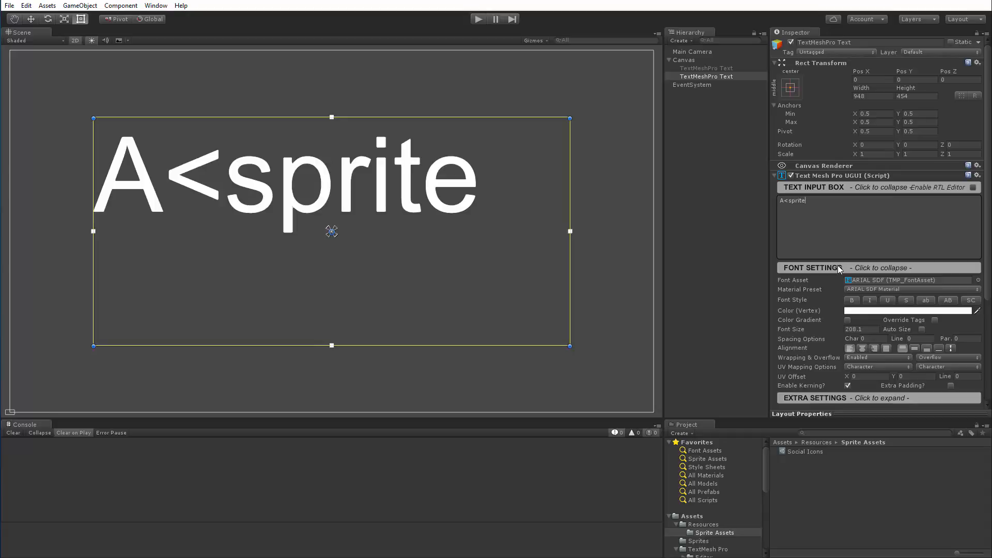
pyautogui.write('=0')
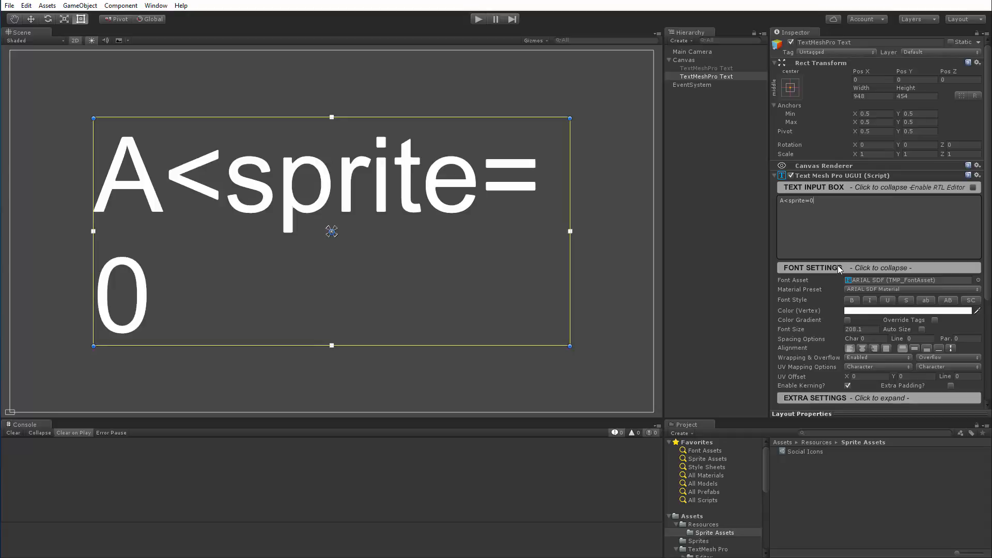
pyautogui.write('>')
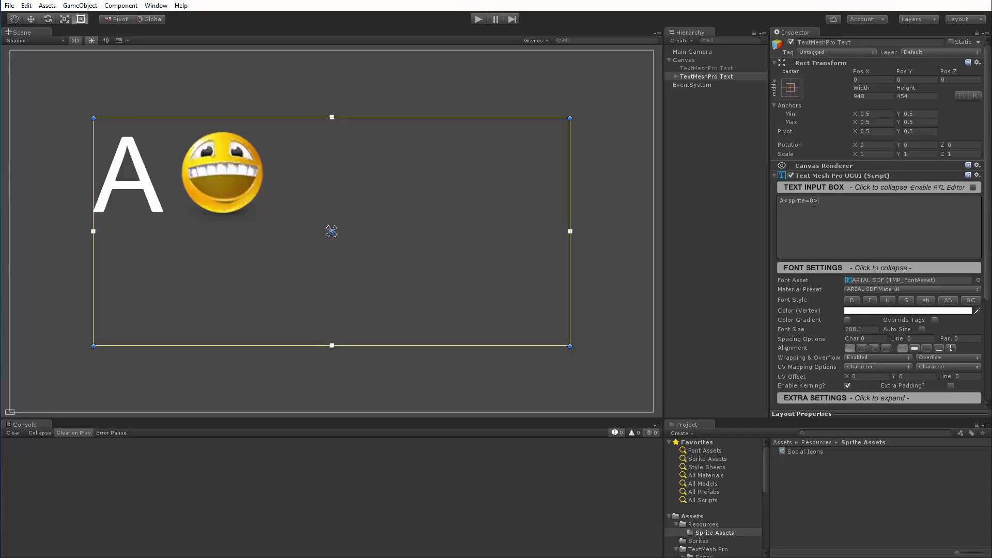
# Change the tag in the text to "<sprite index=0>" and widen the text box to about 1064.
pyautogui.press('BackSpace')
pyautogui.press('BackSpace')
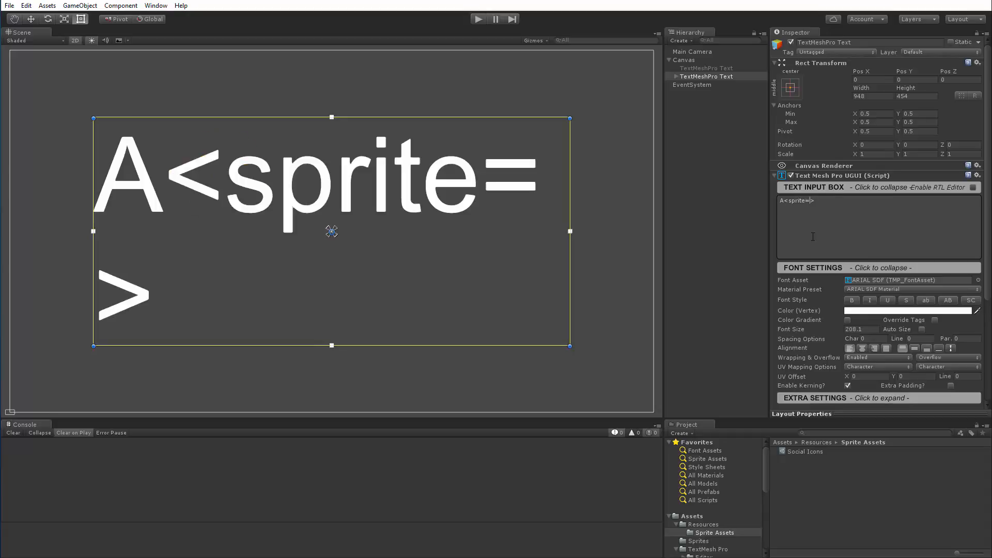
pyautogui.write('index=0')
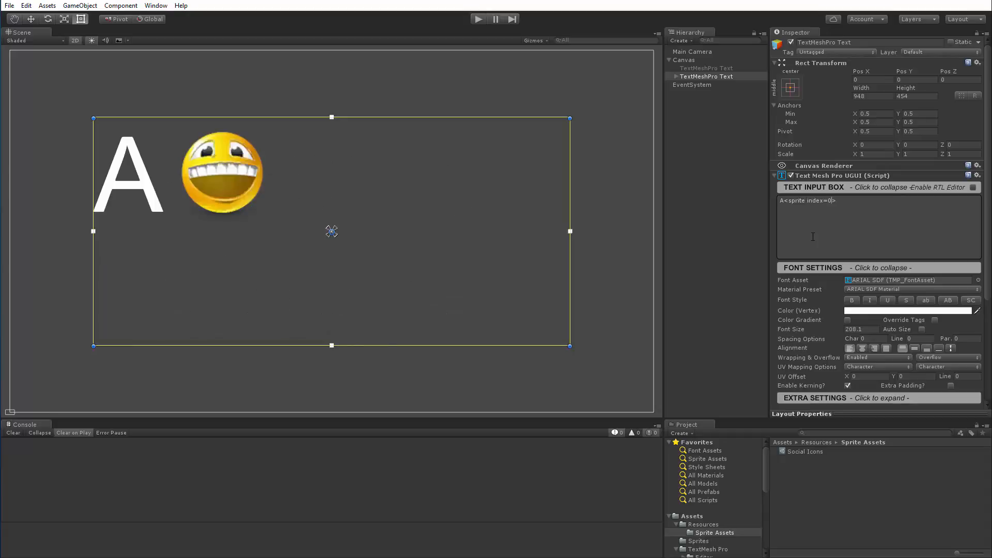
pyautogui.moveTo(565, 299); pyautogui.dragTo(623, 298)
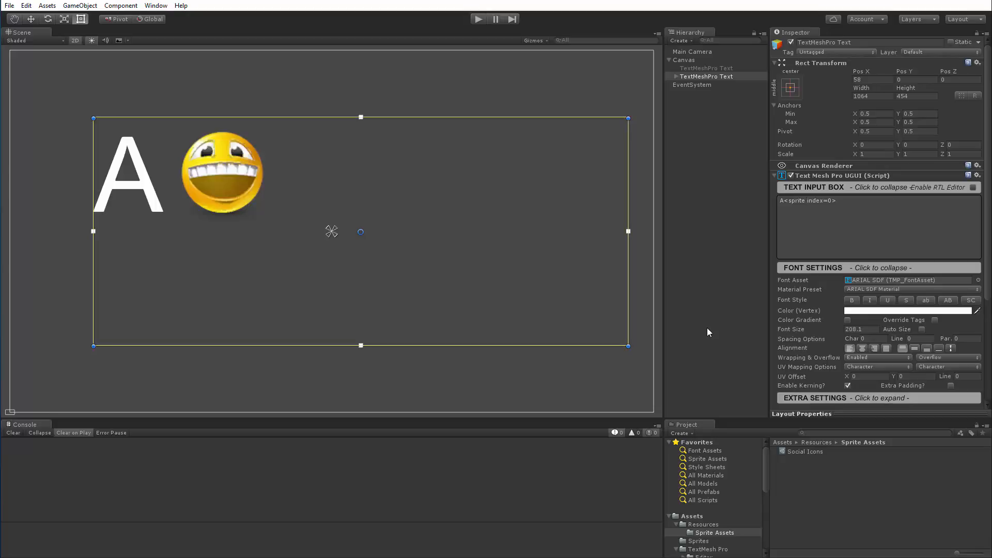
# Inspect the sprite list of Default Sprite Asset in TextMesh Pro's Resources/Sprite Assets folder.
pyautogui.scroll(-5, 696, 504)
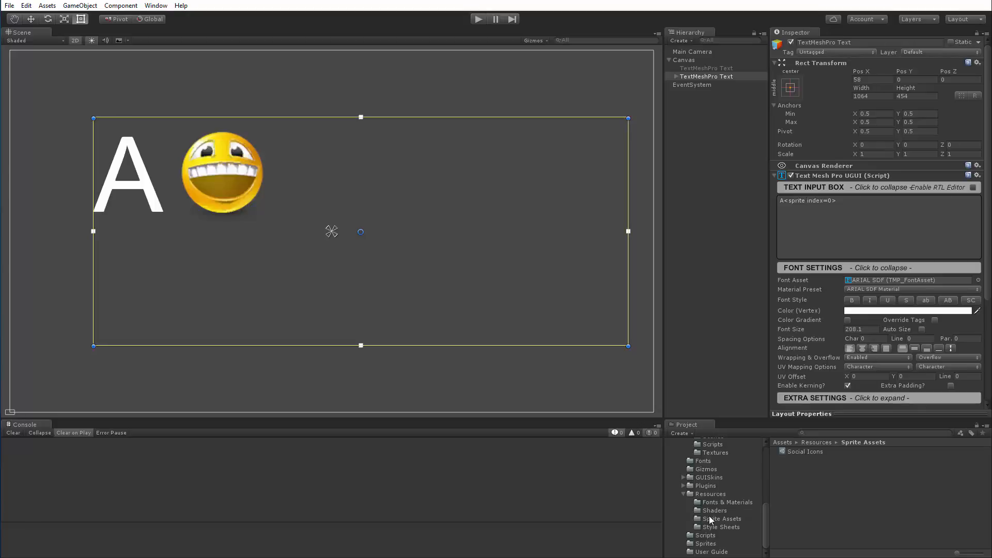
pyautogui.click(724, 518)
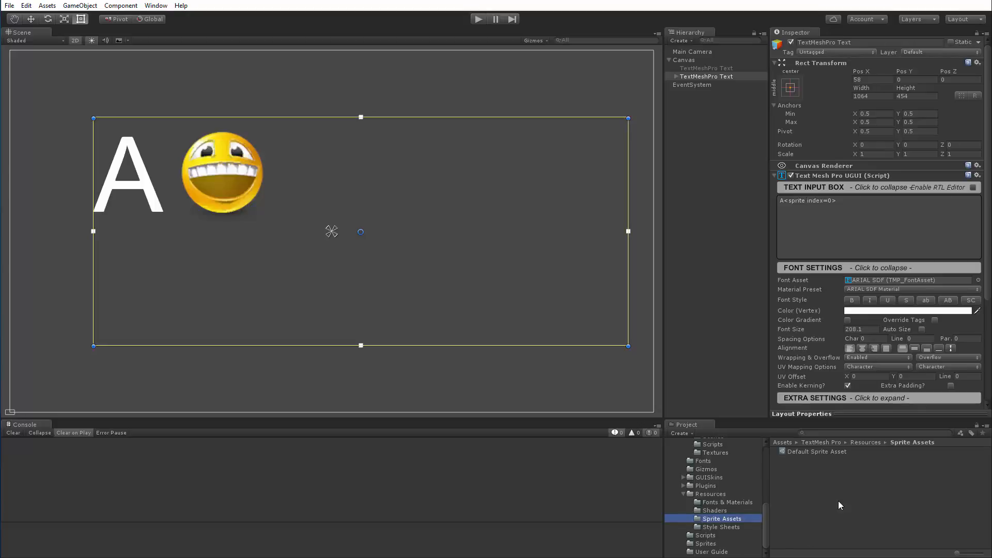
pyautogui.click(801, 452)
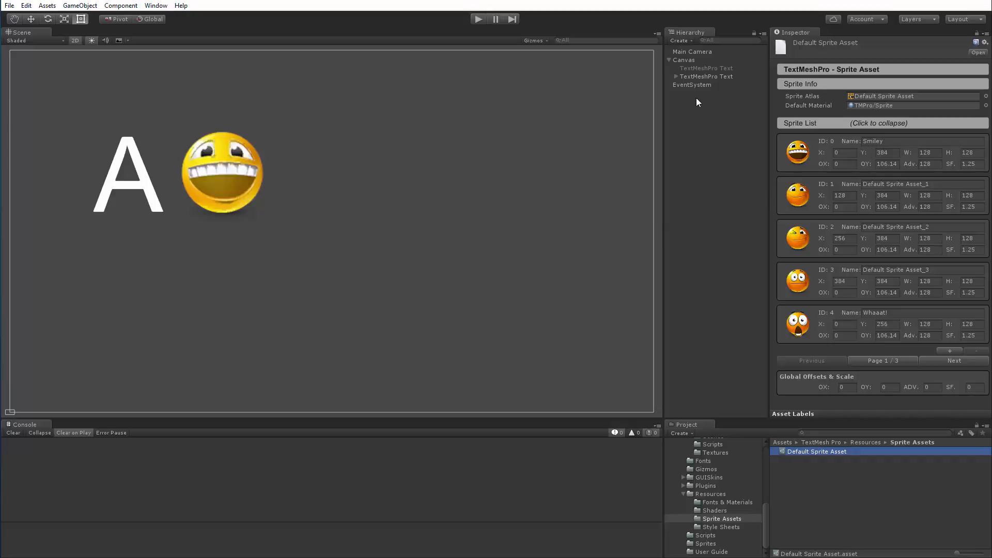
# Change the active text object's sprite tag to reference the sprite by name, as "<sprite name="Smiley">".
pyautogui.click(691, 76)
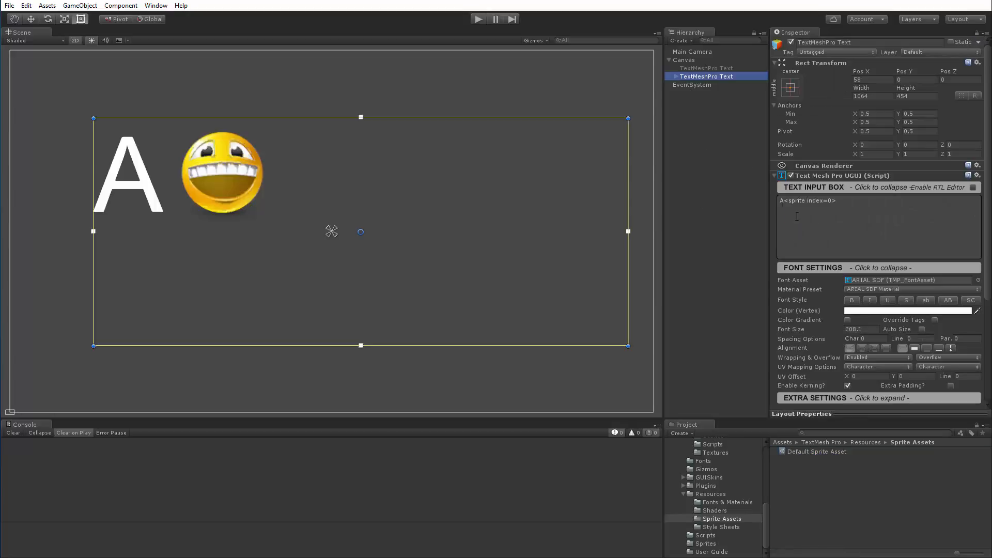
pyautogui.click(814, 200)
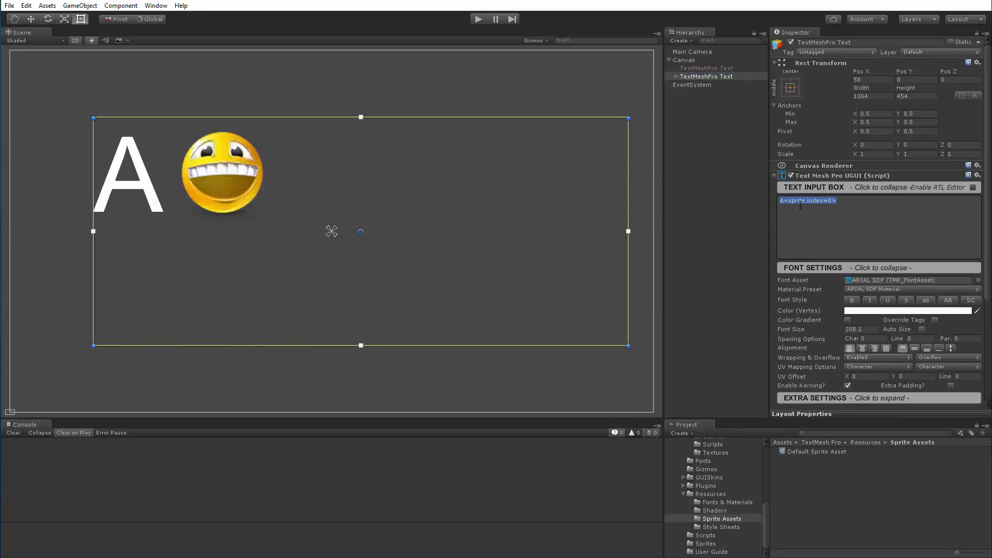
pyautogui.click(808, 200)
pyautogui.press('Delete')
pyautogui.press('Delete')
pyautogui.press('Delete')
pyautogui.press('Delete')
pyautogui.press('Delete')
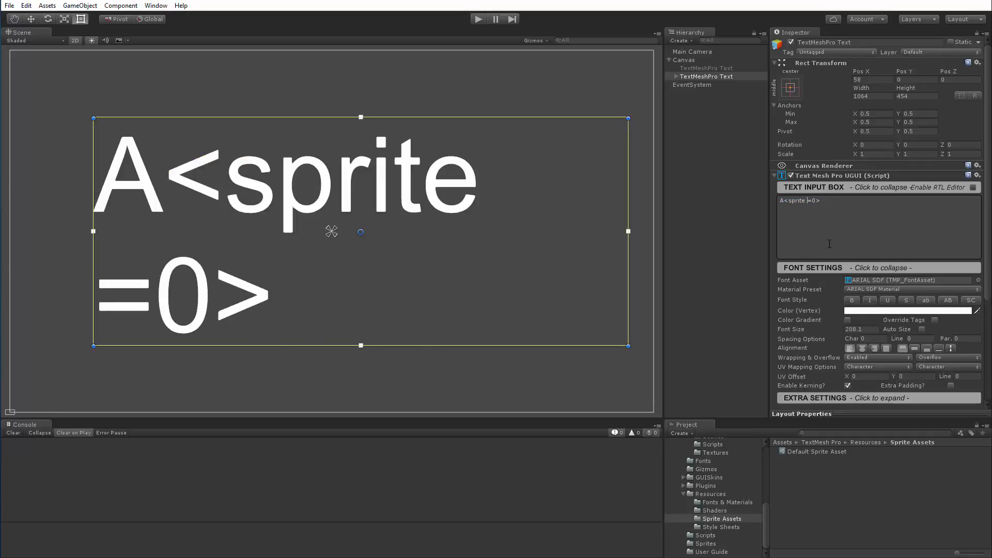
pyautogui.write('name')
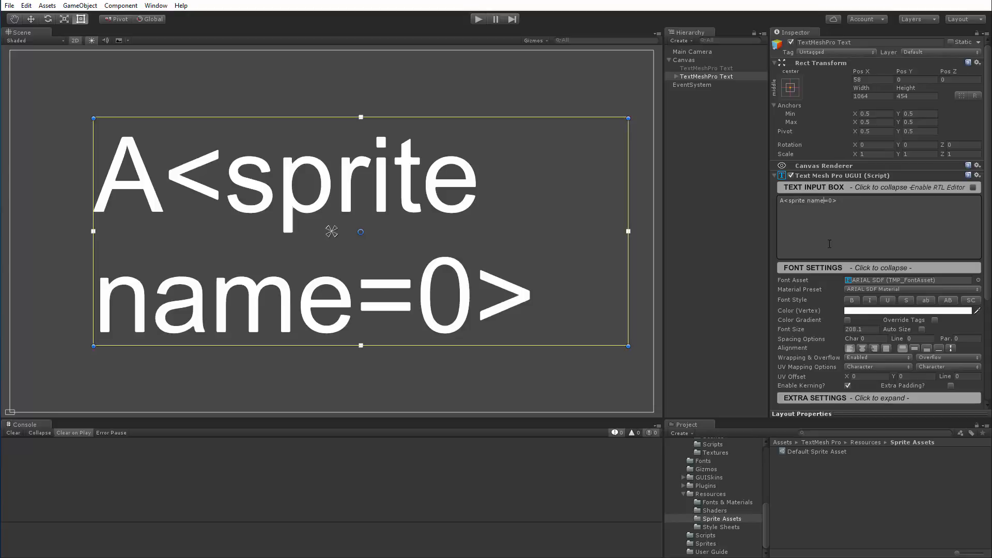
pyautogui.press('Delete')
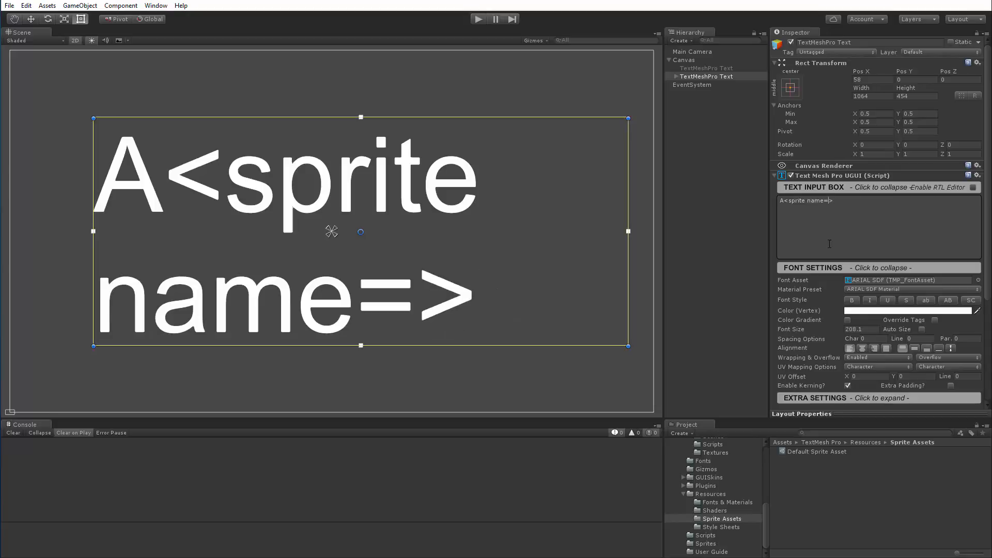
pyautogui.write('"Smil')
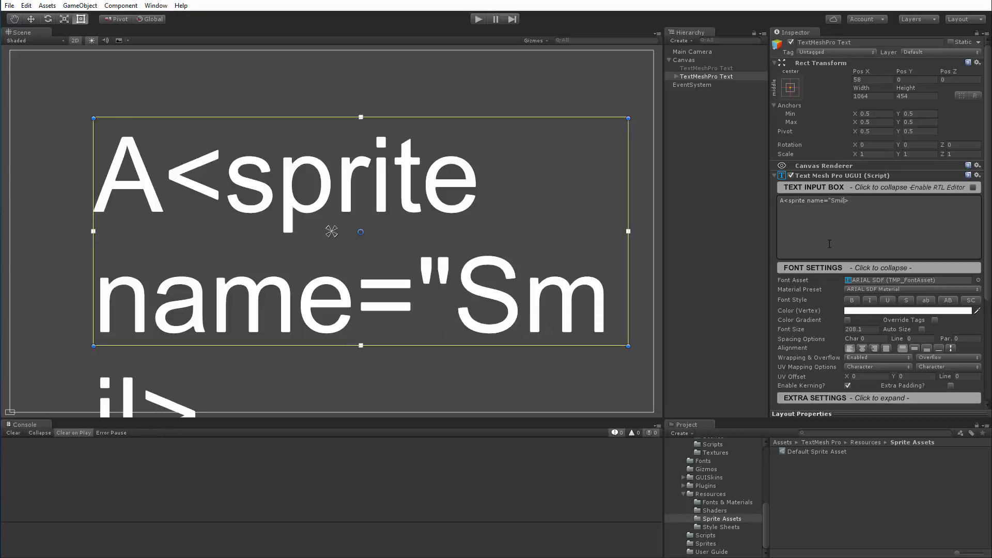
pyautogui.write('ey"')
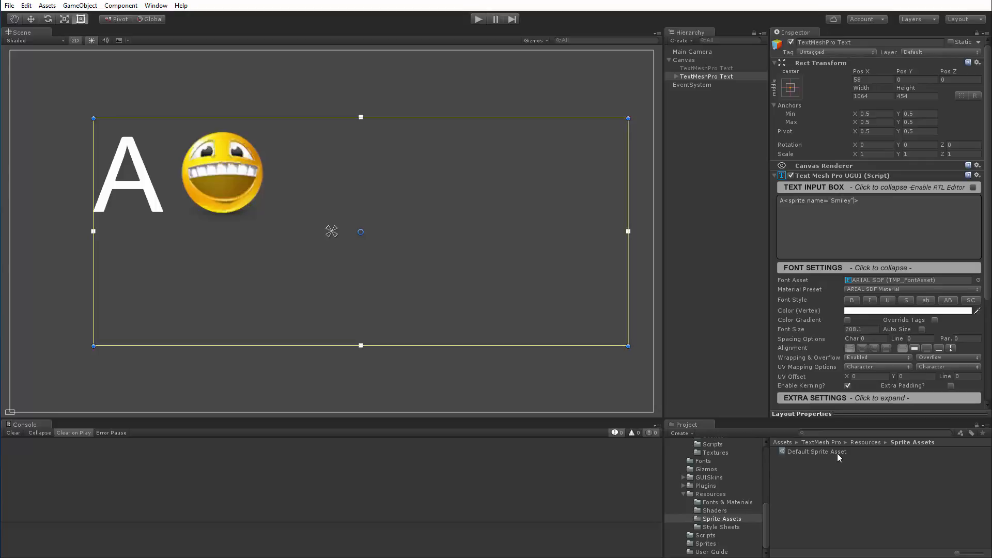
# Find the TMP Settings asset in the project and set its Default Sprite Asset to Social Icons.
pyautogui.click(837, 433)
pyautogui.write('t')
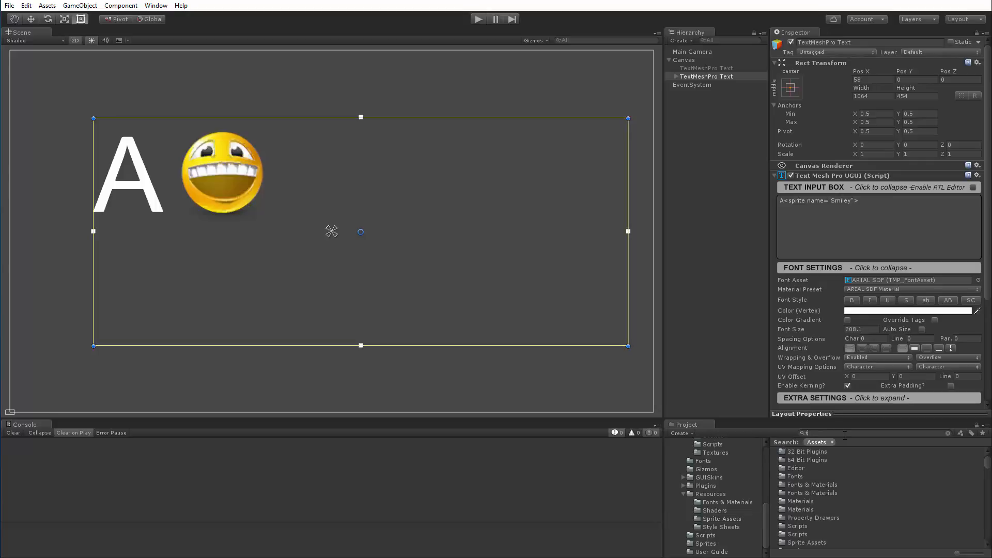
pyautogui.write('mp sett')
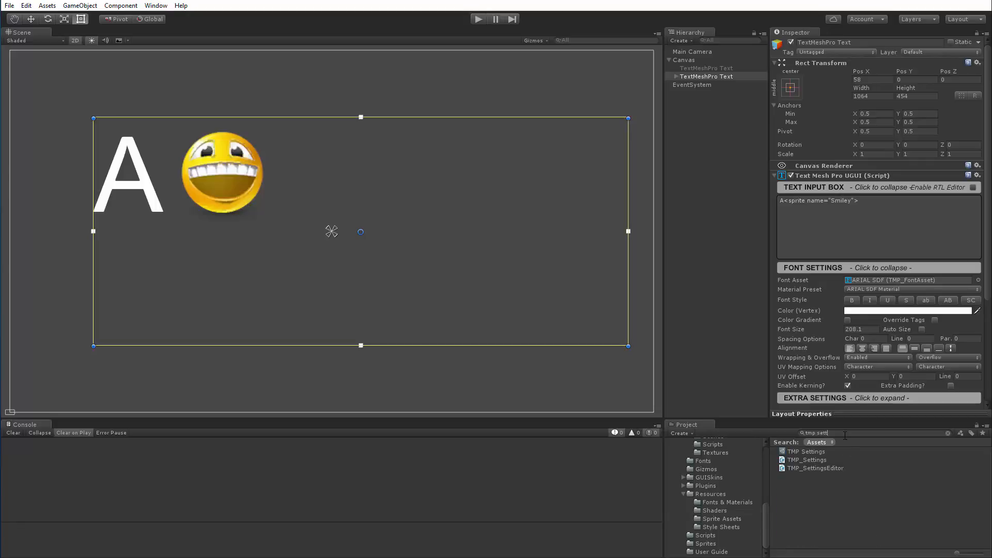
pyautogui.click(801, 453)
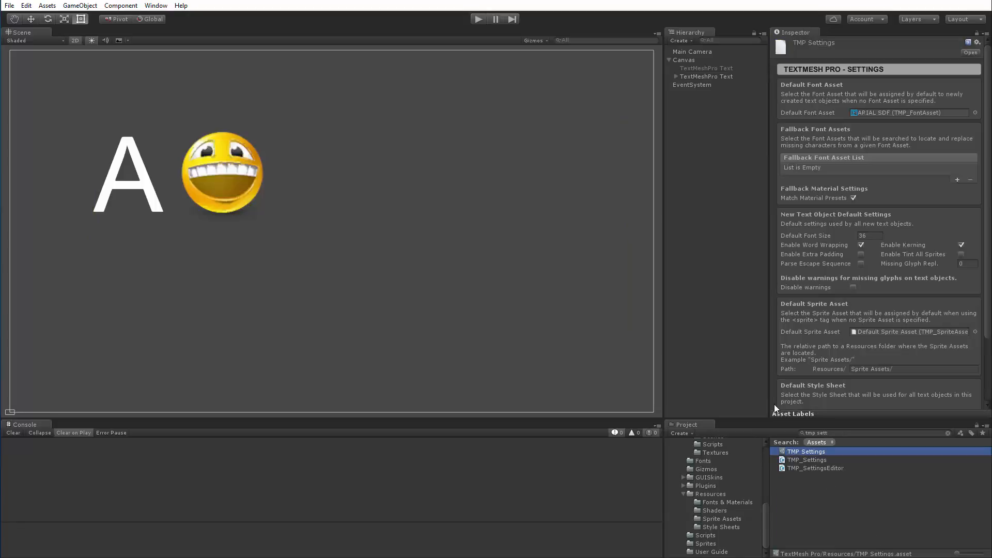
pyautogui.scroll(-3, 842, 257)
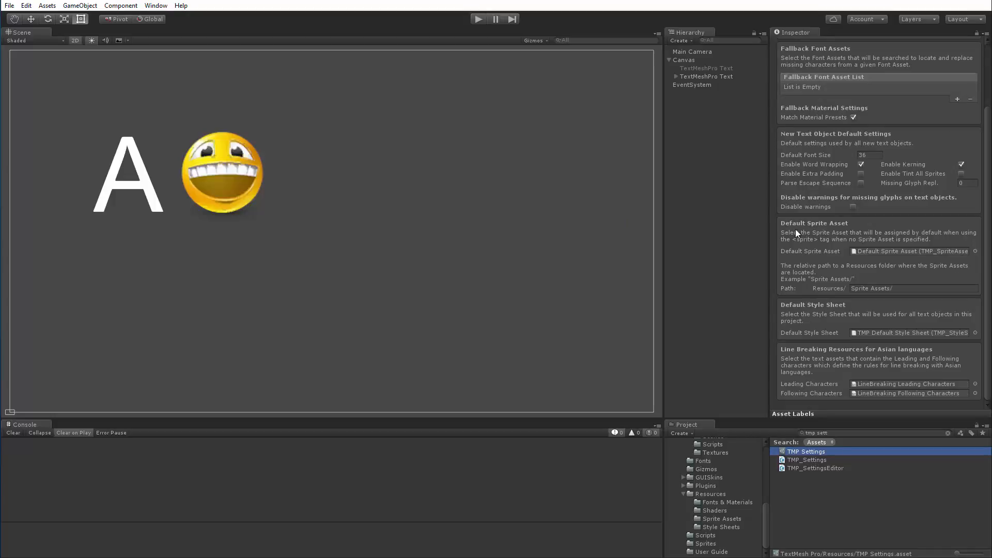
pyautogui.click(871, 252)
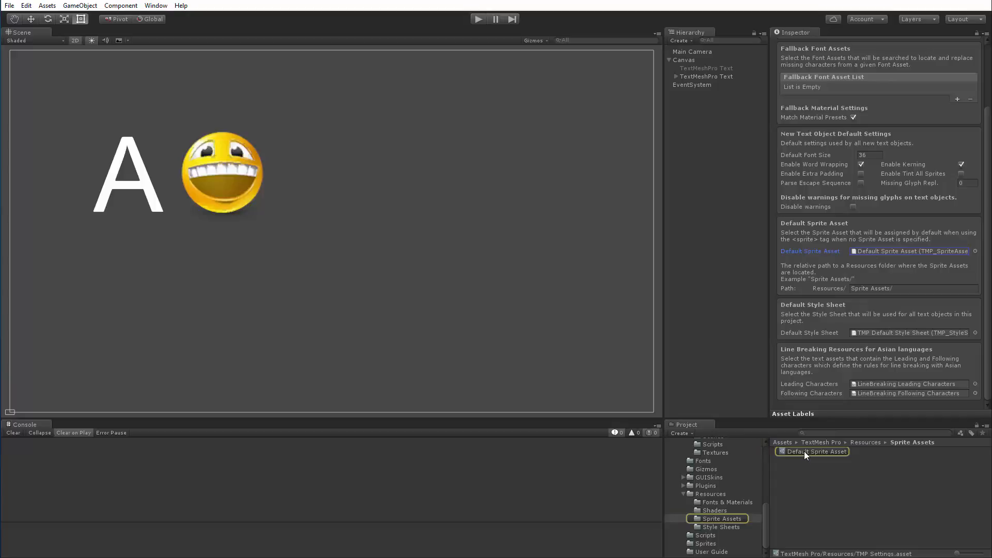
pyautogui.click(975, 251)
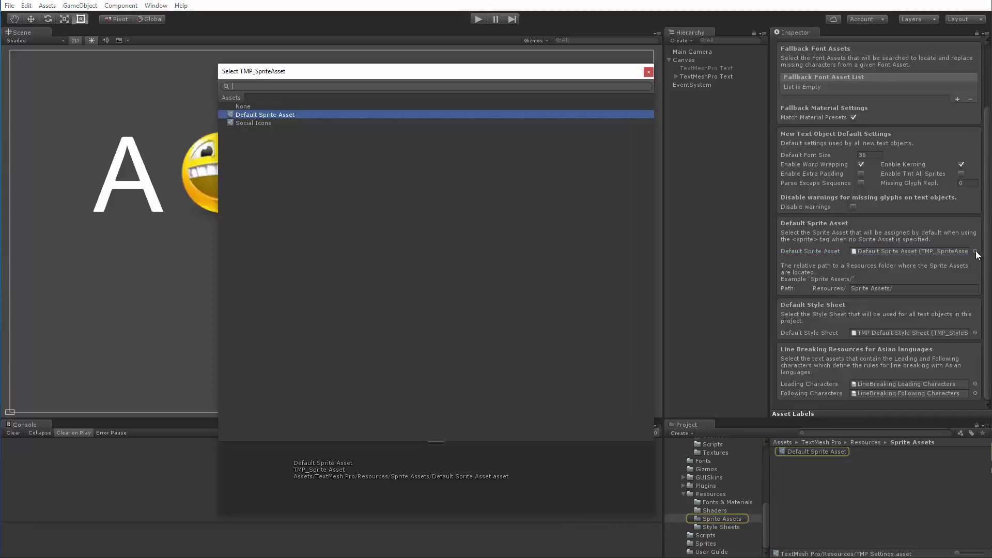
pyautogui.click(245, 123)
pyautogui.moveTo(312, 73); pyautogui.dragTo(375, 350)
pyautogui.click(711, 348)
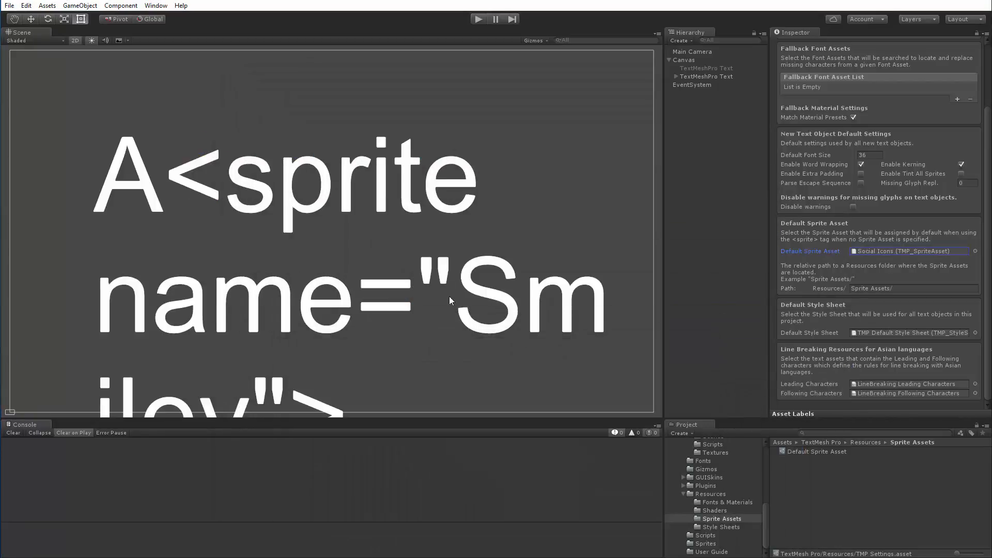
# Change the active text object's content to "A<sprite index=0>", replacing the sprite name reference with the index.
pyautogui.scroll(-3, 393, 295)
pyautogui.moveTo(316, 289); pyautogui.dragTo(325, 242, button='middle')
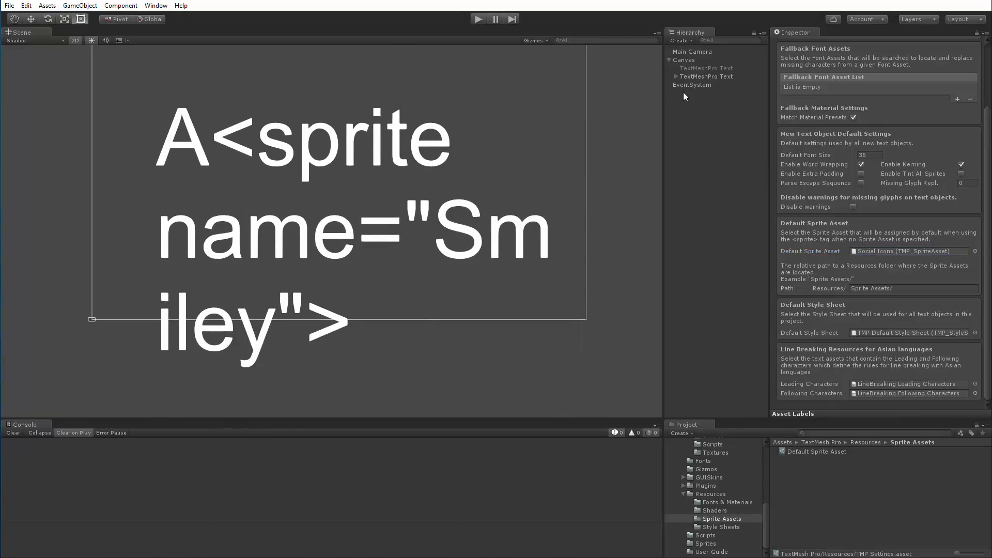
pyautogui.click(703, 76)
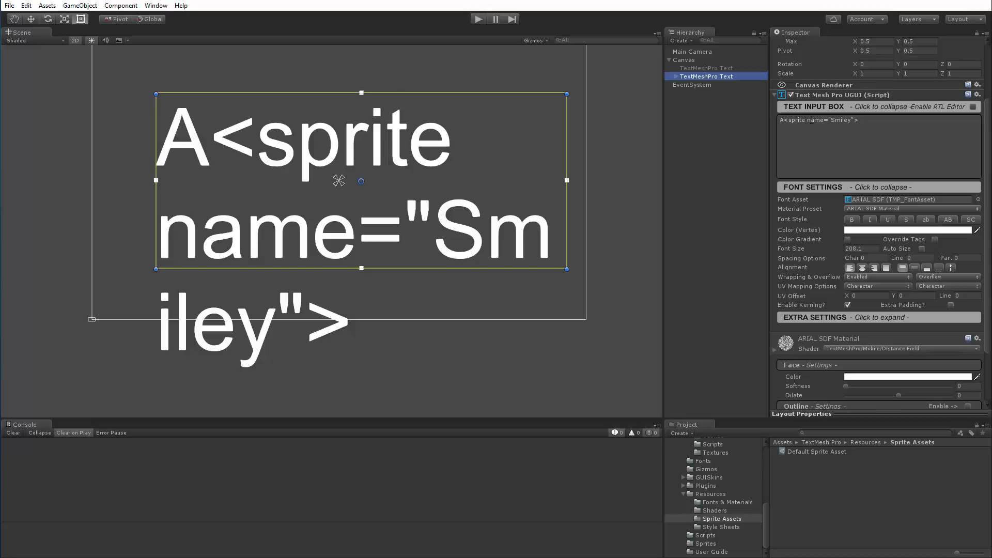
pyautogui.click(822, 146)
pyautogui.click(808, 119)
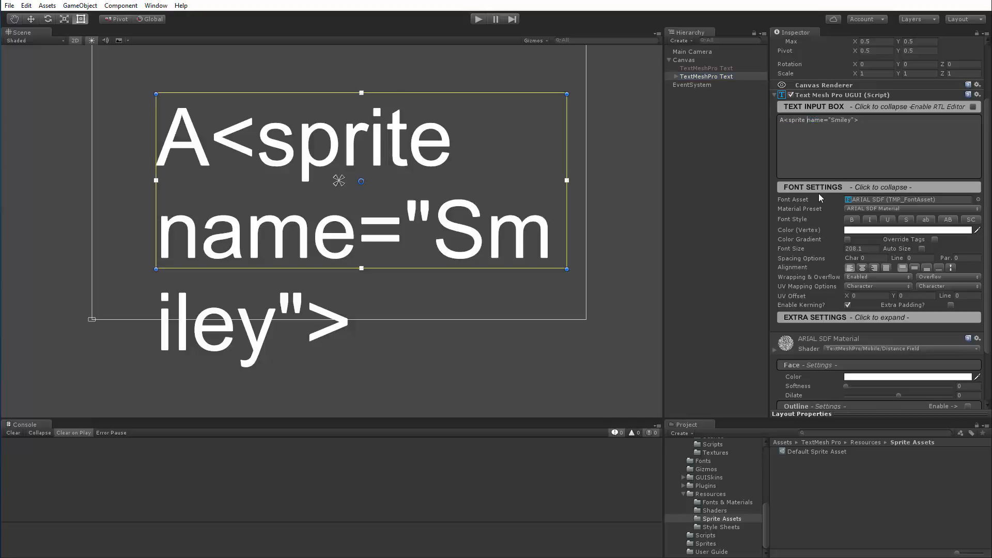
pyautogui.press('Delete')
pyautogui.press('Delete')
pyautogui.press('Delete')
pyautogui.press('Delete')
pyautogui.press('Delete')
pyautogui.press('Delete')
pyautogui.press('Delete')
pyautogui.press('Delete')
pyautogui.press('Delete')
pyautogui.press('Delete')
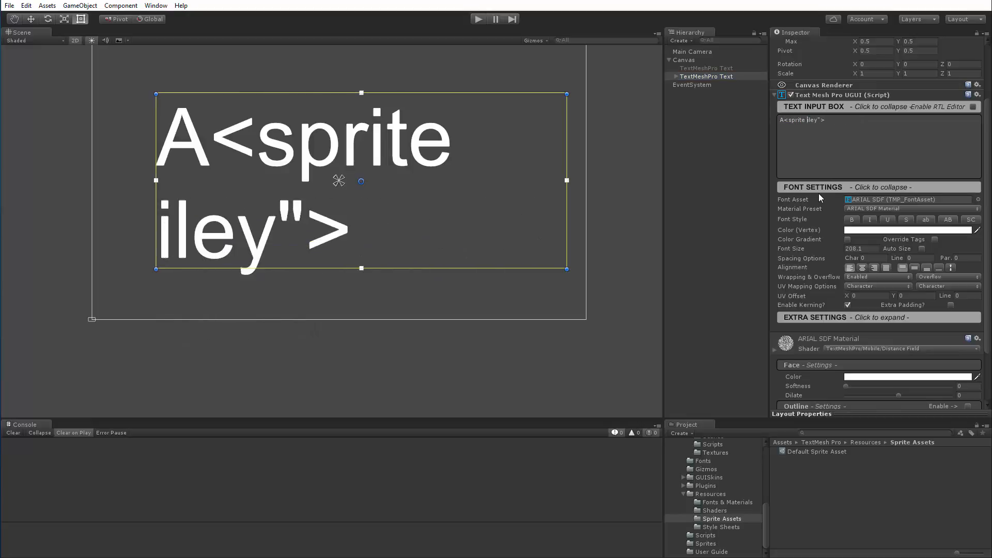
pyautogui.press('Delete')
pyautogui.press('Delete')
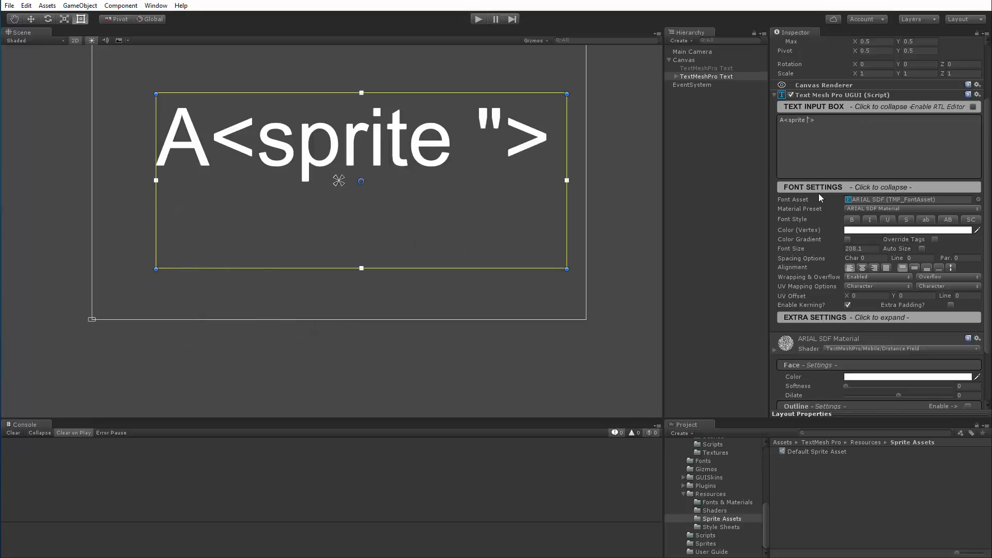
pyautogui.write('index=0')
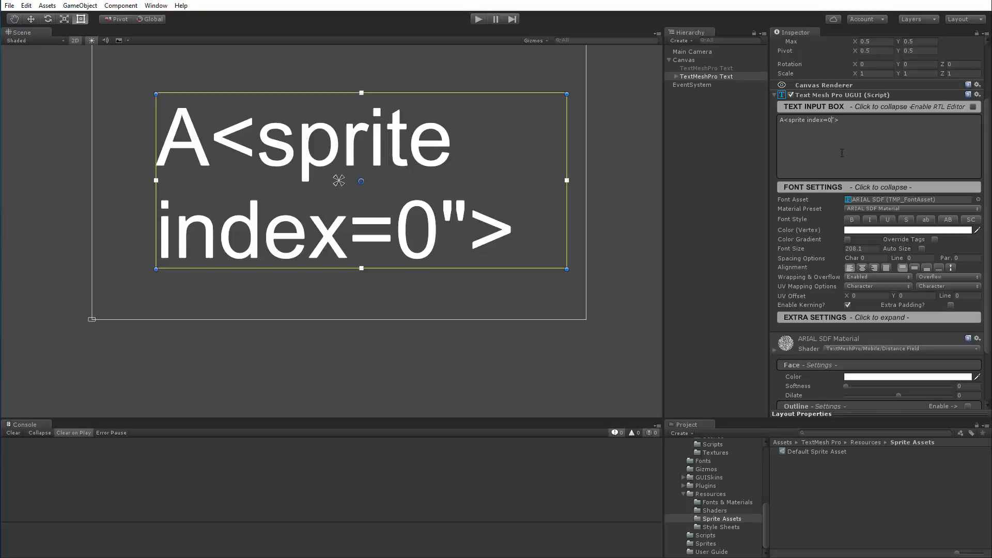
pyautogui.press('Delete')
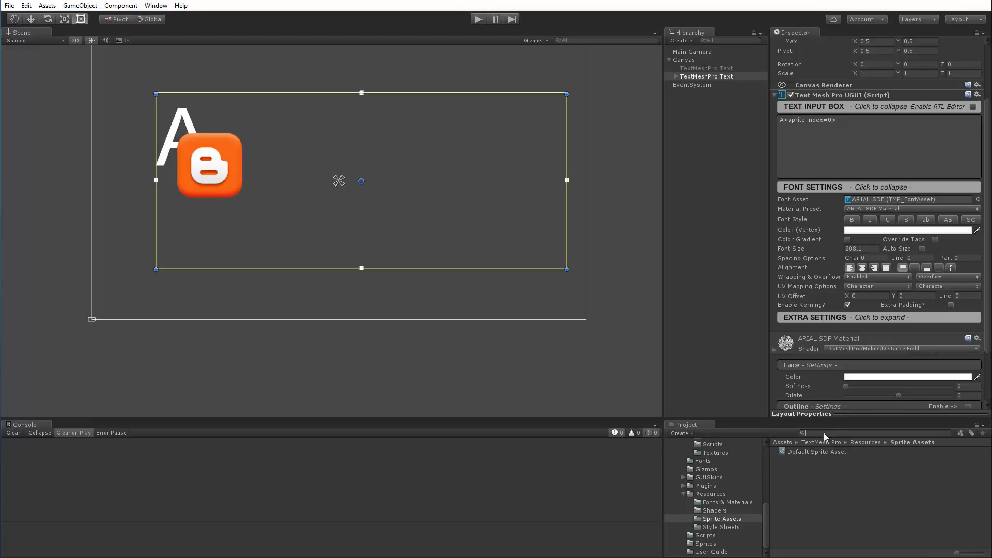
# Find the TMP Settings asset in the project and set its default sprite asset back to Default Sprite Asset.
pyautogui.write('tmp s')
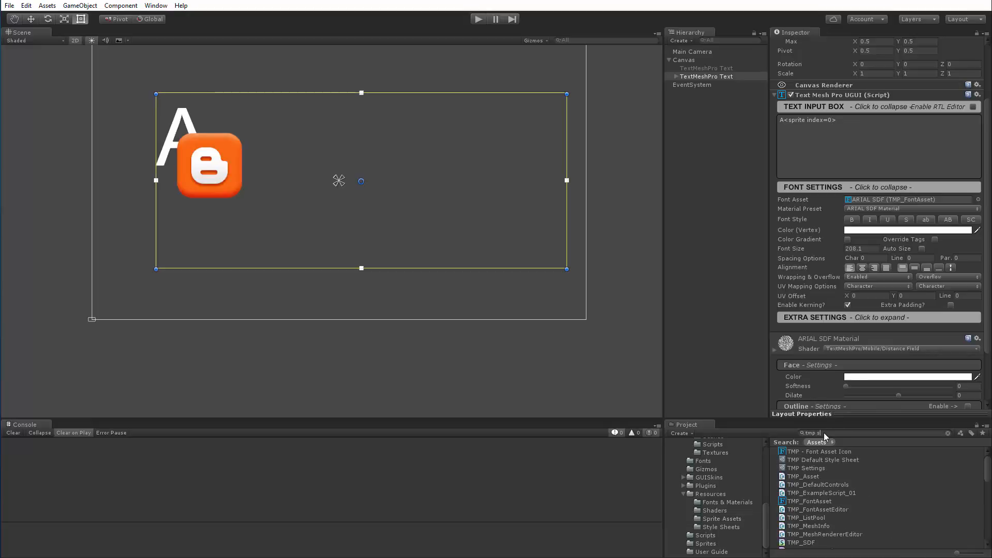
pyautogui.write('ett')
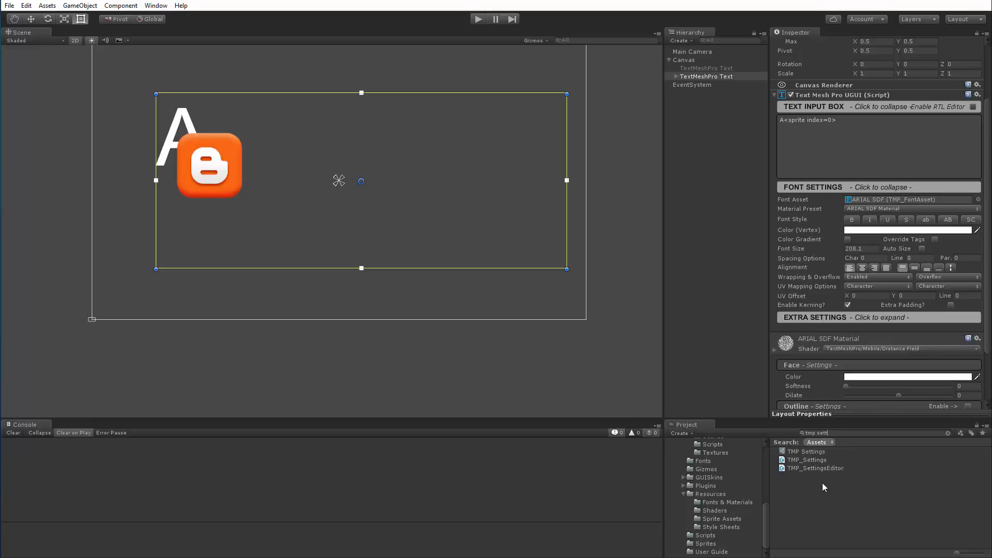
pyautogui.click(796, 452)
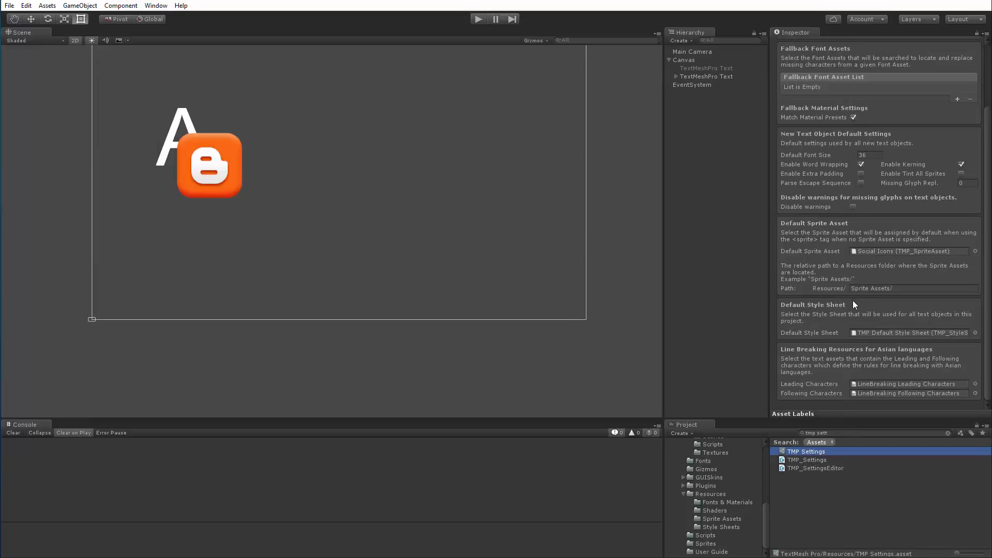
pyautogui.click(975, 252)
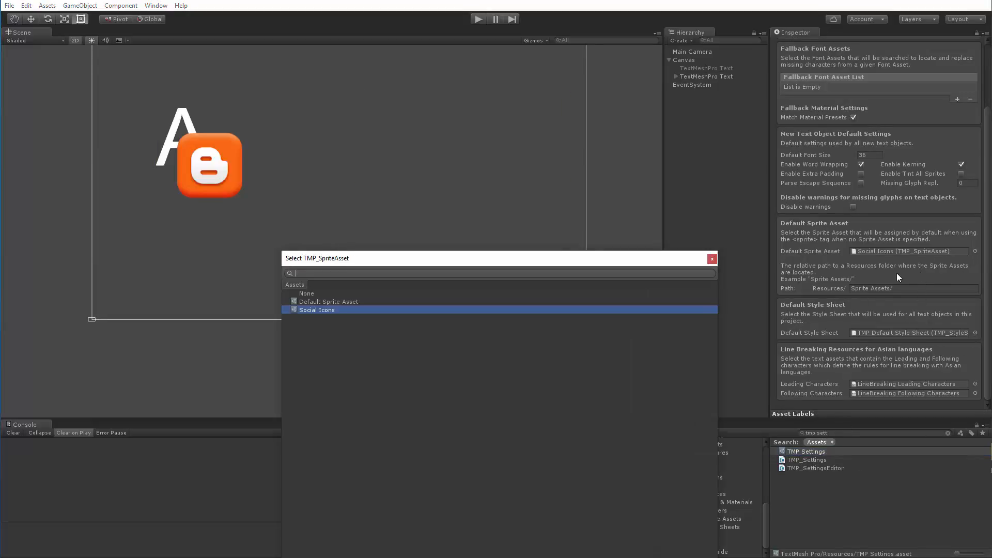
pyautogui.click(329, 302)
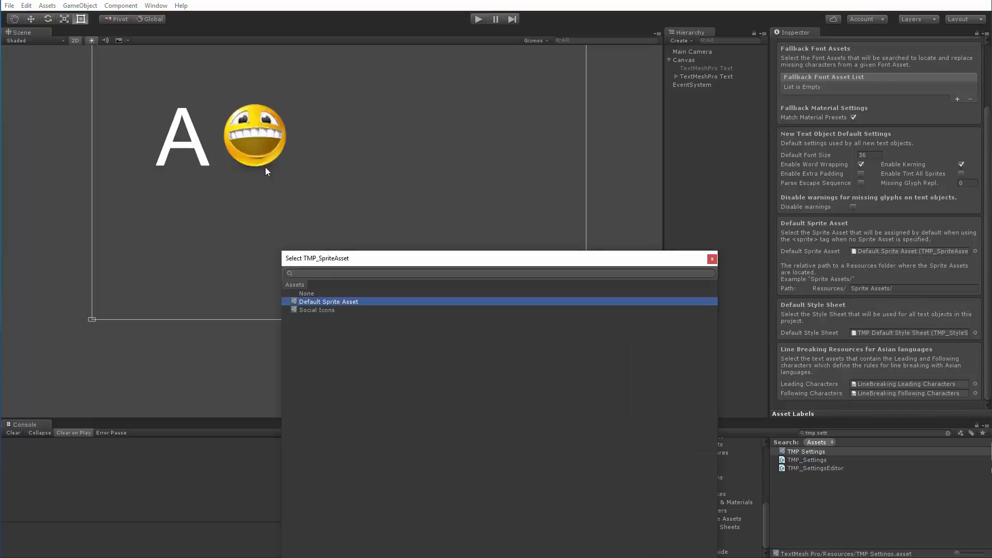
pyautogui.click(711, 259)
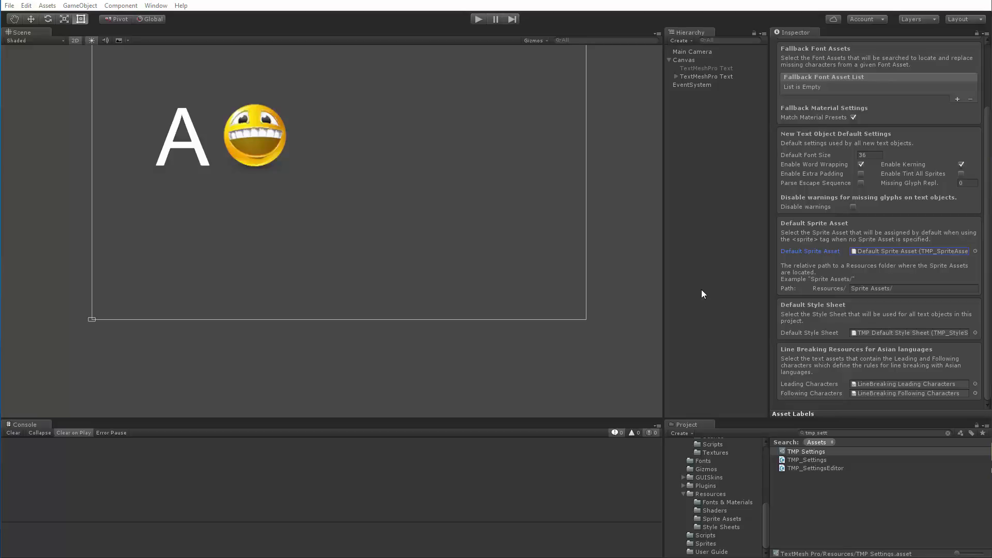
# Remove the index attribute from the active text object's sprite tag, leaving "A<sprite>".
pyautogui.click(697, 76)
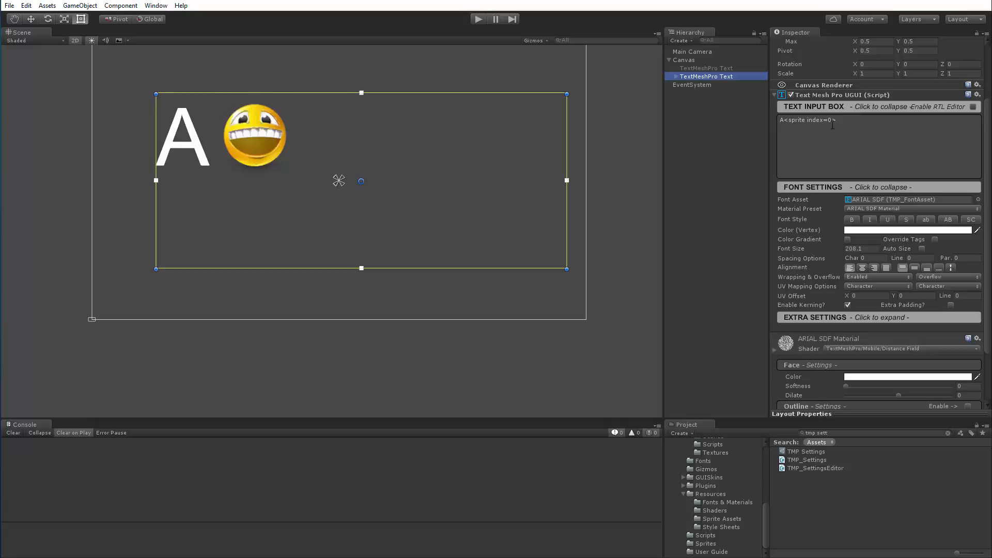
pyautogui.click(809, 122)
pyautogui.hotkey('ctrl', 'a')
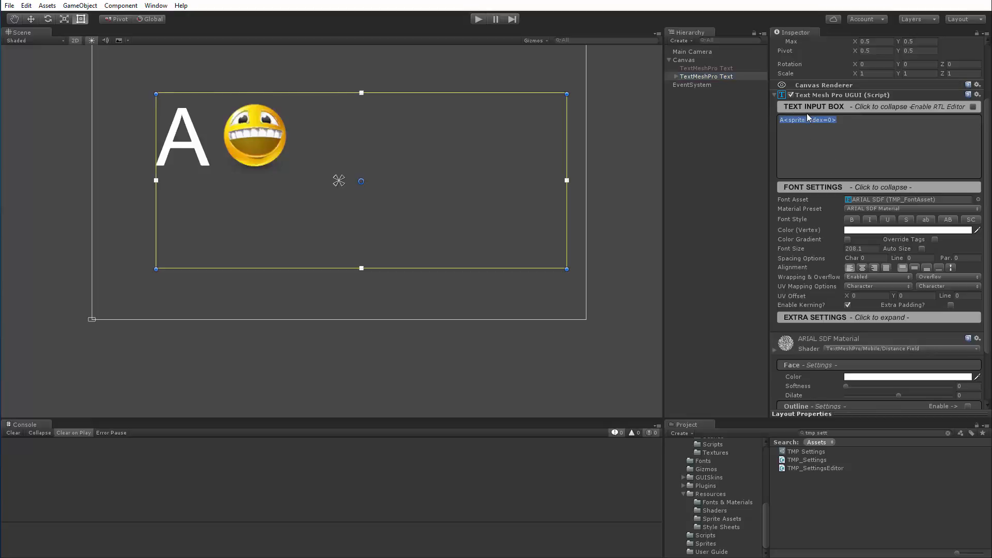
pyautogui.click(809, 120)
pyautogui.press('Delete')
pyautogui.press('Delete')
pyautogui.press('Delete')
pyautogui.press('Delete')
pyautogui.press('Delete')
pyautogui.press('Delete')
pyautogui.press('Delete')
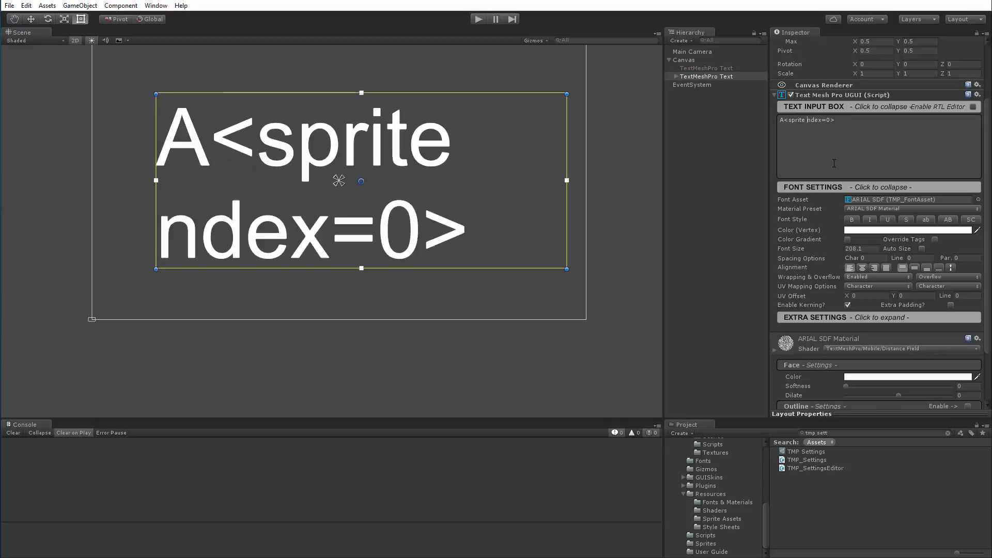
pyautogui.press('BackSpace')
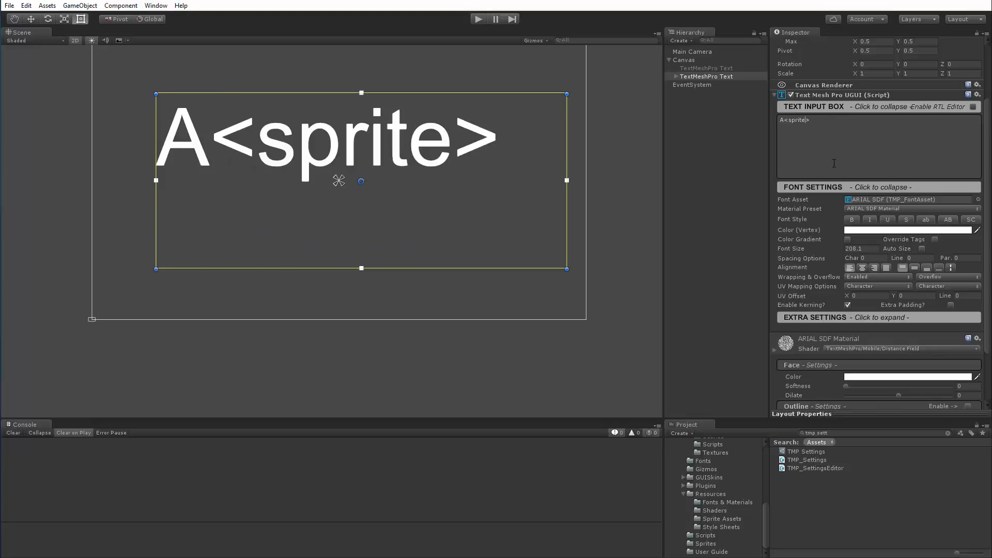
# Extend the tag to name the sprite asset and index, making the text "A<sprite="Social Icons" index=0>".
pyautogui.write('=')
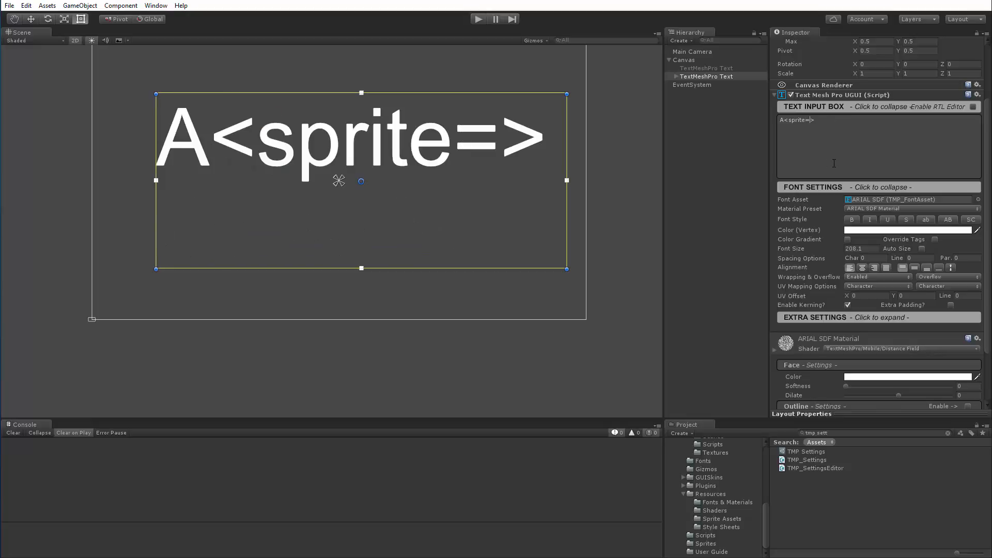
pyautogui.write('"')
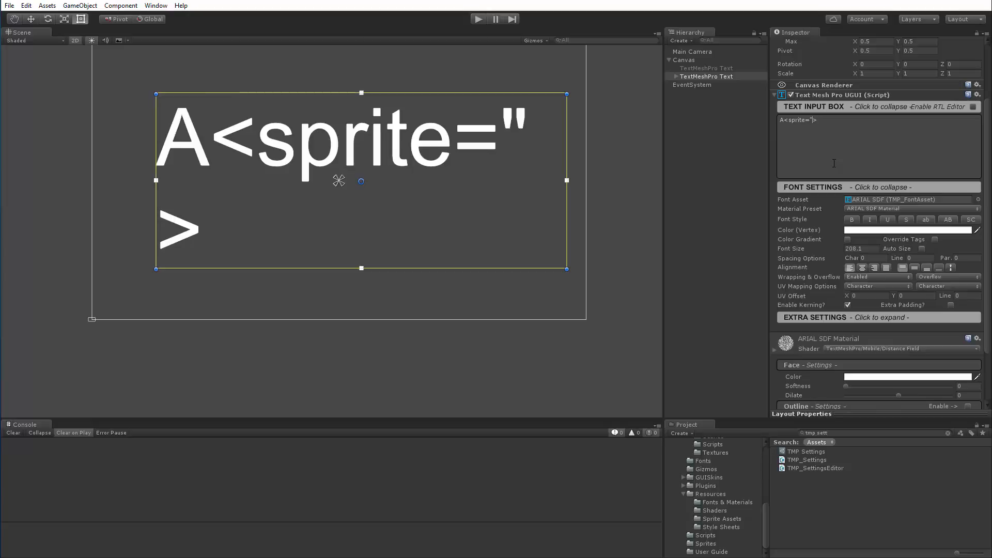
pyautogui.write('Social I')
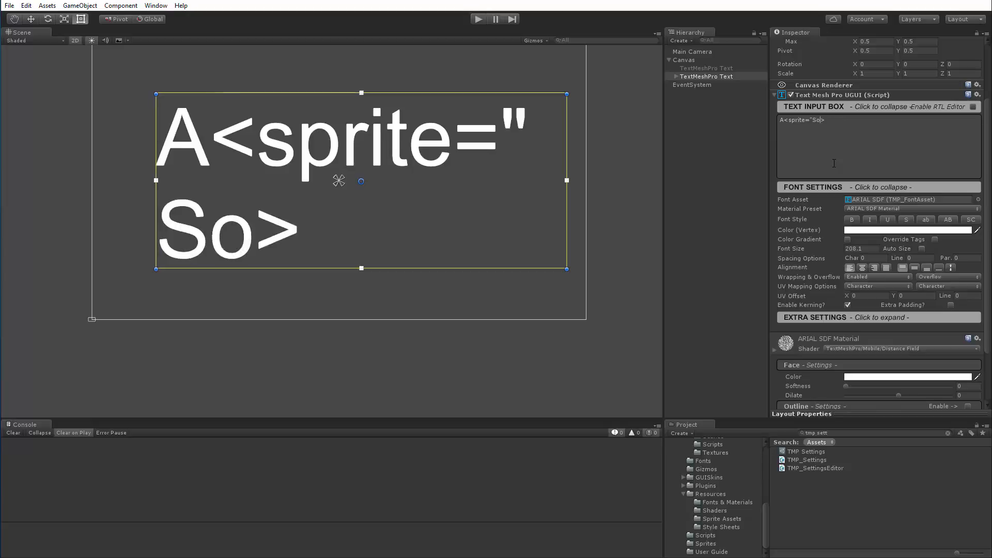
pyautogui.write('cons')
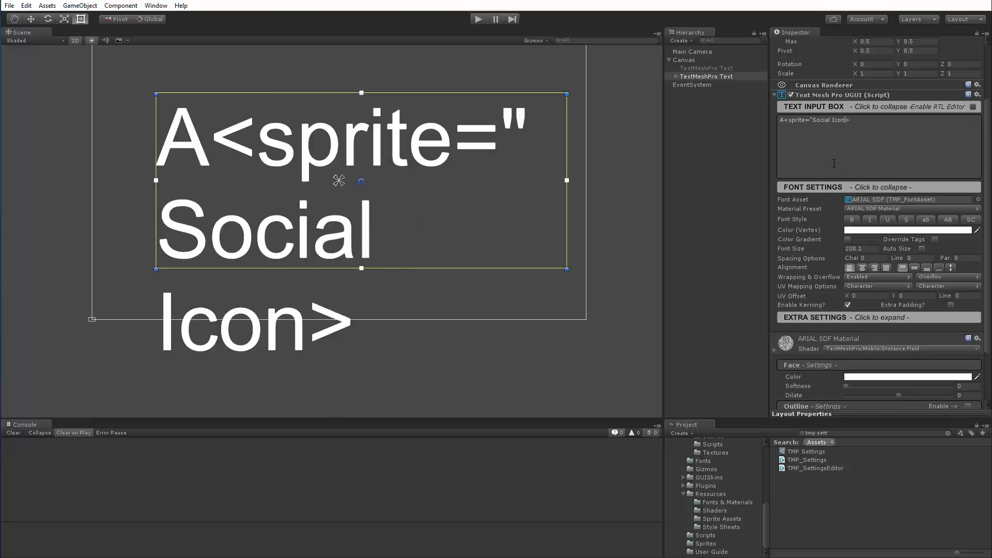
pyautogui.write('"')
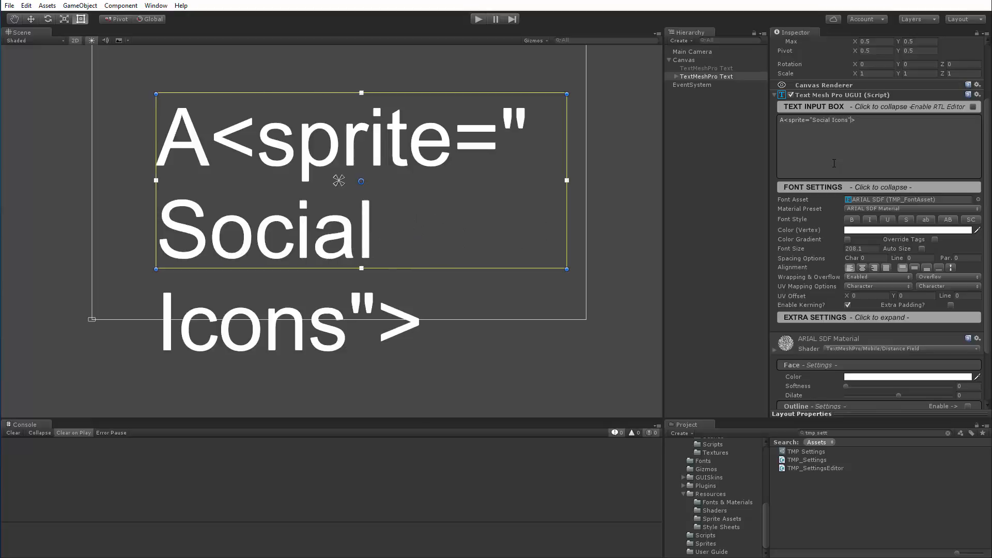
pyautogui.write(' =')
pyautogui.press('BackSpace')
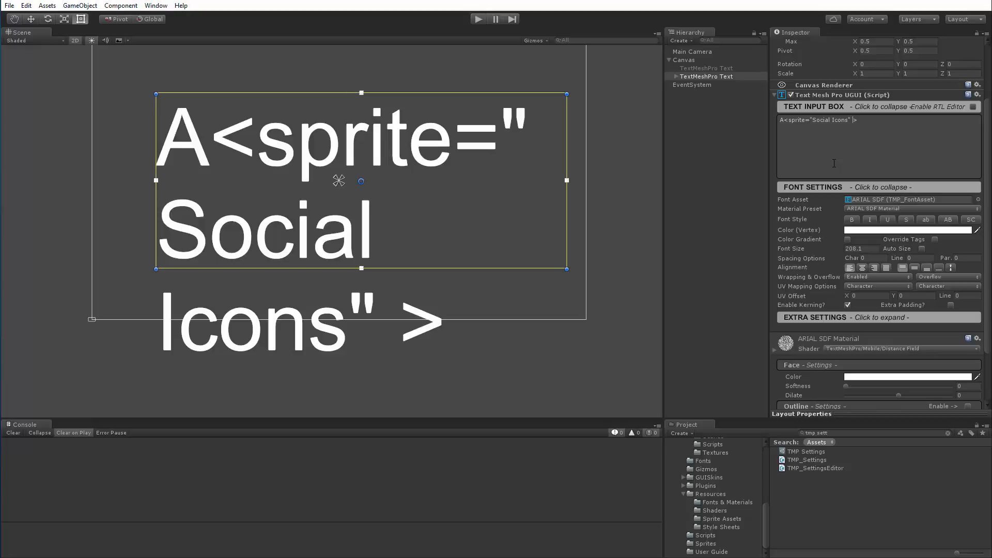
pyautogui.write('index=0')
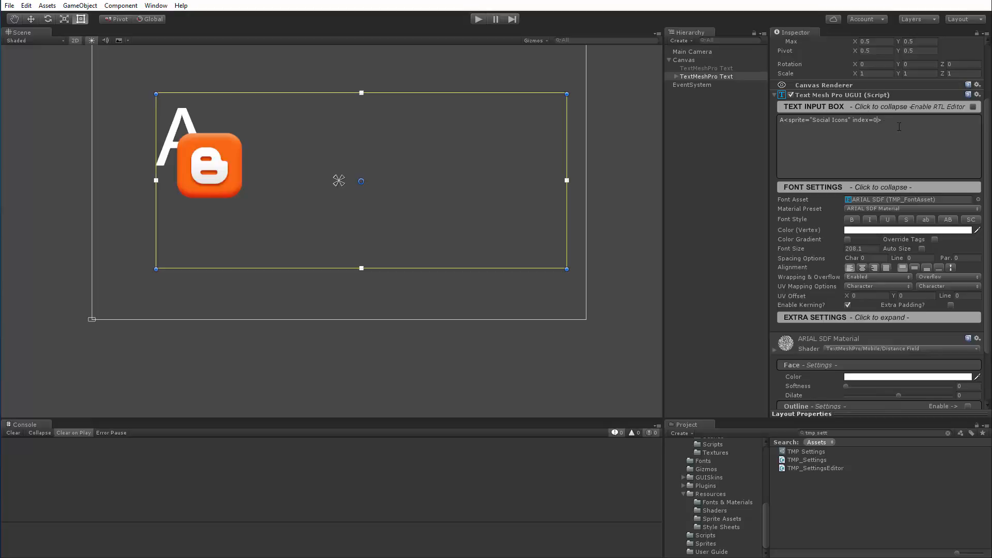
# In the Social Icons asset under Resources/Sprite Assets, rename the sprite with ID 0 to "Sprite1".
pyautogui.scroll(5, 715, 509)
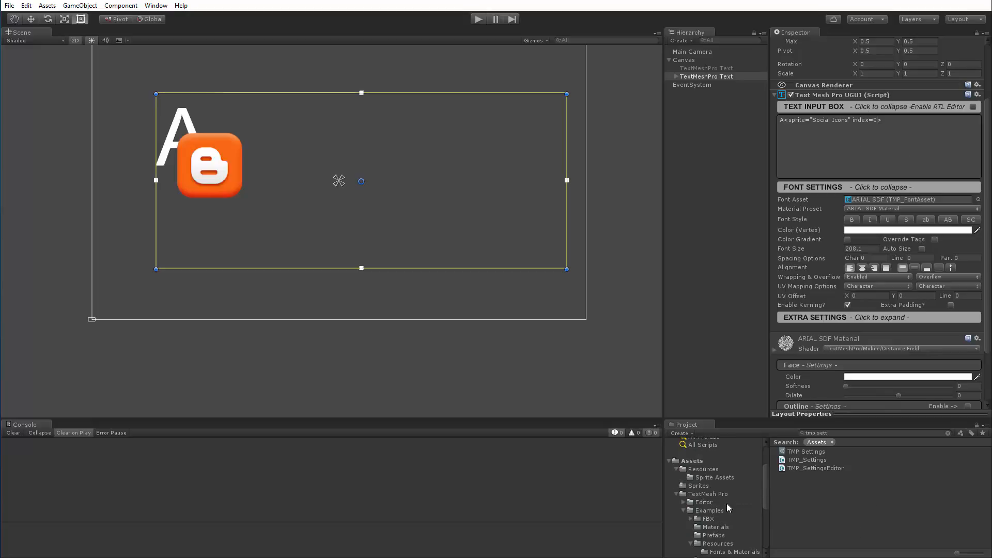
pyautogui.click(702, 478)
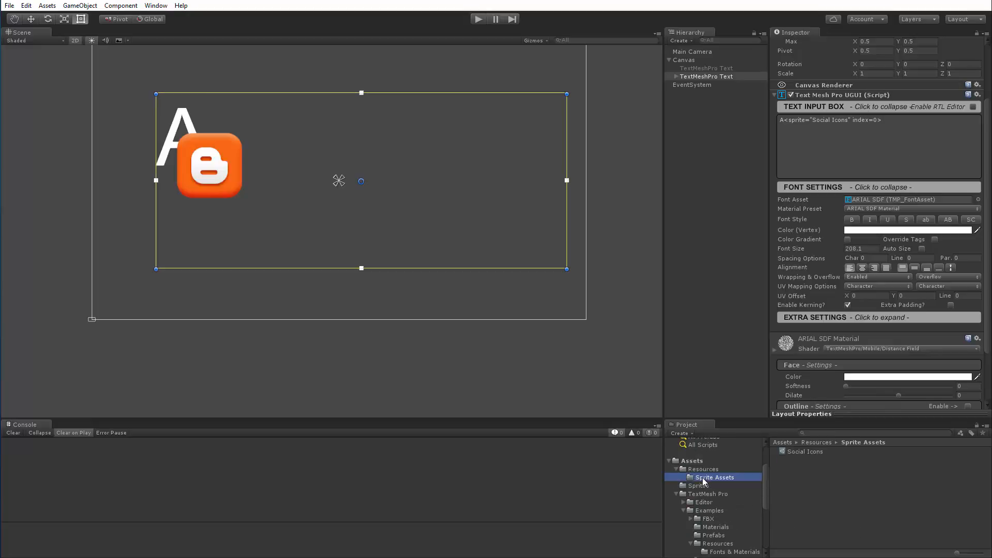
pyautogui.click(803, 453)
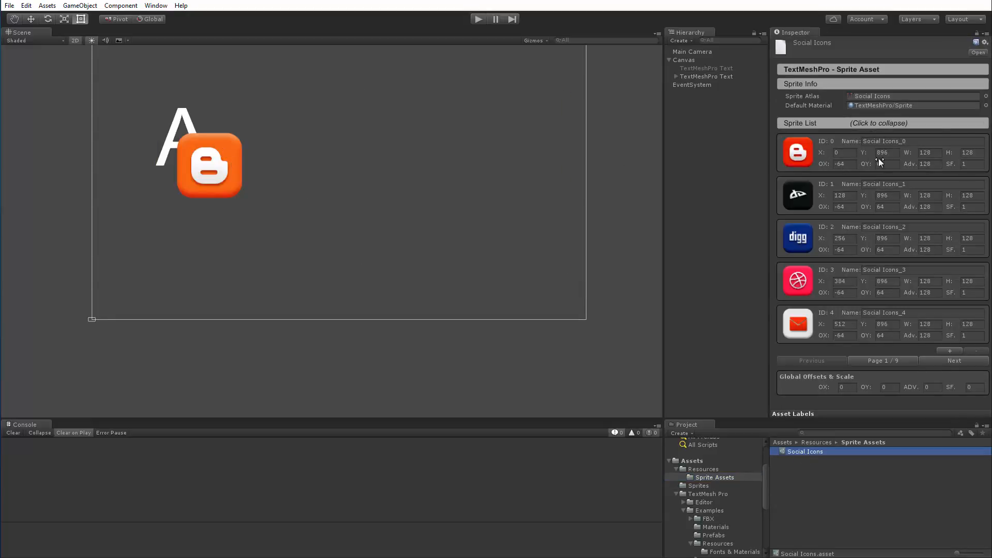
pyautogui.click(902, 141)
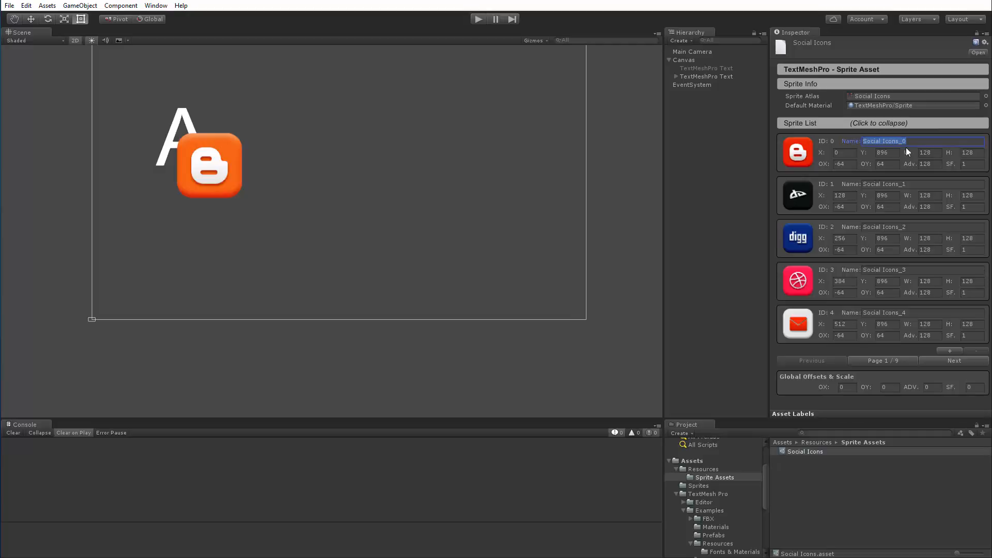
pyautogui.write('Sprite1')
# Change the active text object's content to "A<sprite="Social Icons" name="Sprite1">A", replacing the index with the sprite name and appending an A.
pyautogui.click(696, 76)
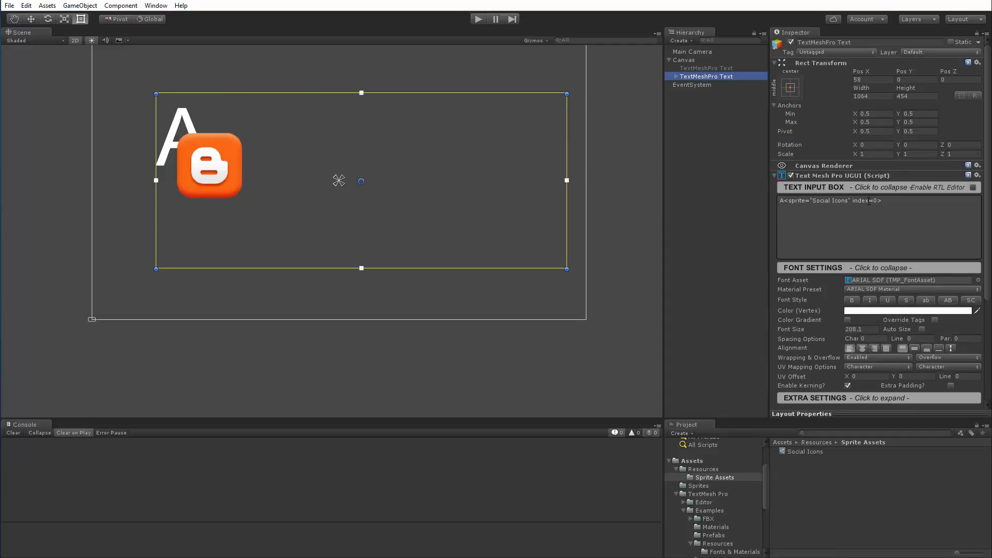
pyautogui.click(851, 203)
pyautogui.click(853, 202)
pyautogui.press('Delete')
pyautogui.press('Delete')
pyautogui.press('Delete')
pyautogui.press('Delete')
pyautogui.press('Delete')
pyautogui.press('Delete')
pyautogui.press('Delete')
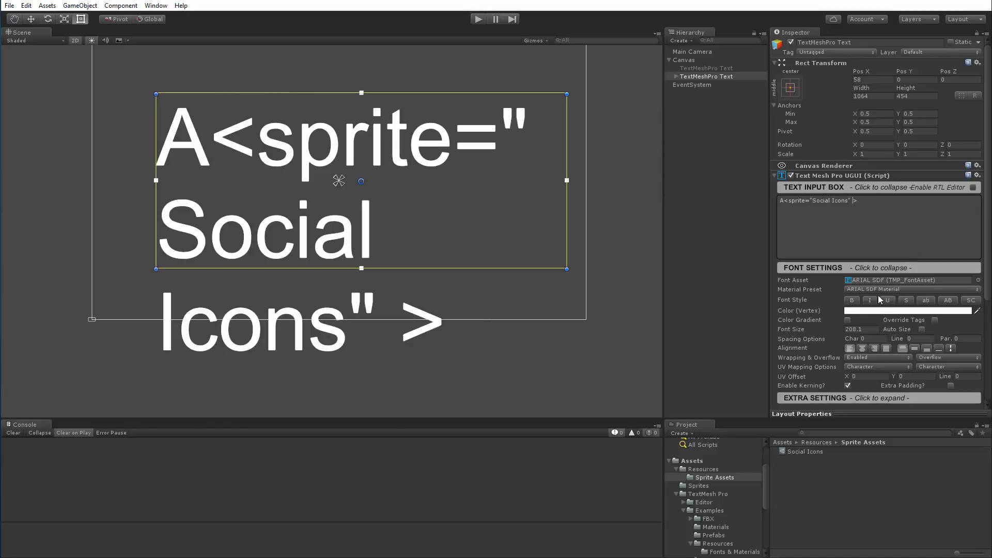
pyautogui.write('name="')
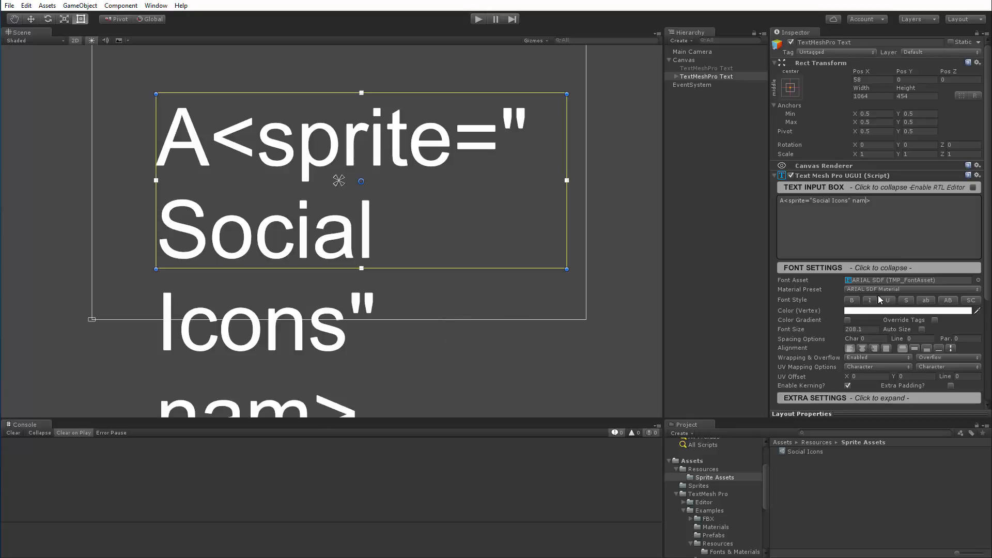
pyautogui.write('Sprite1')
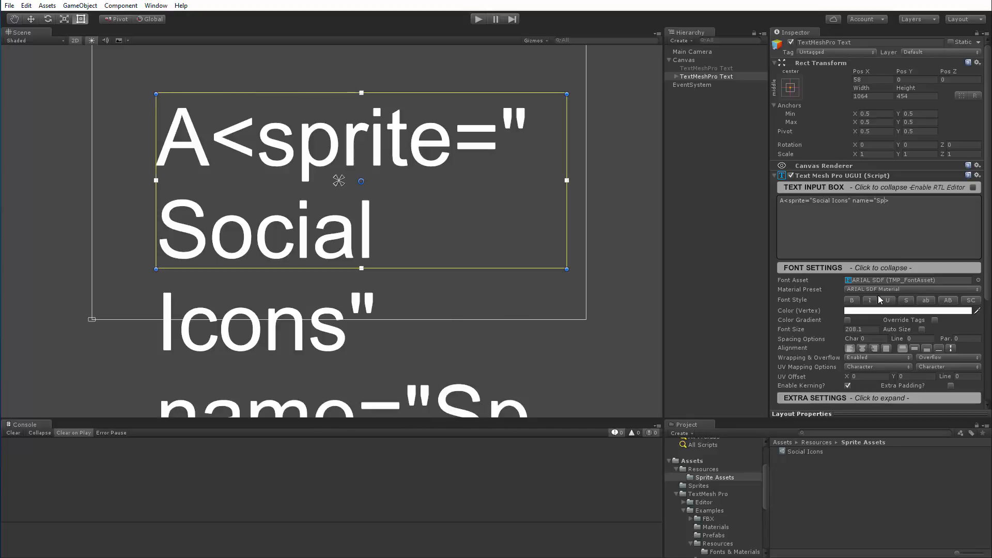
pyautogui.write('"')
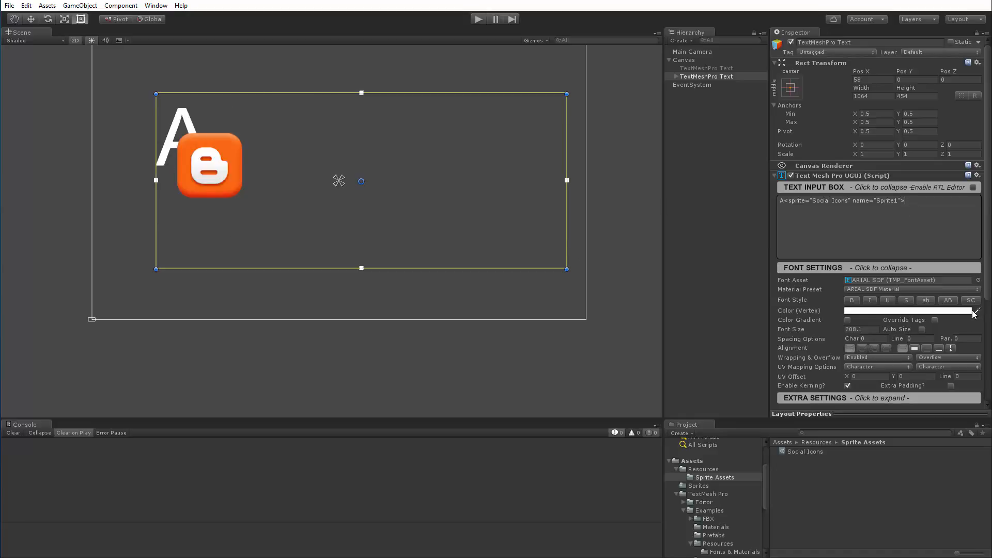
pyautogui.write('A')
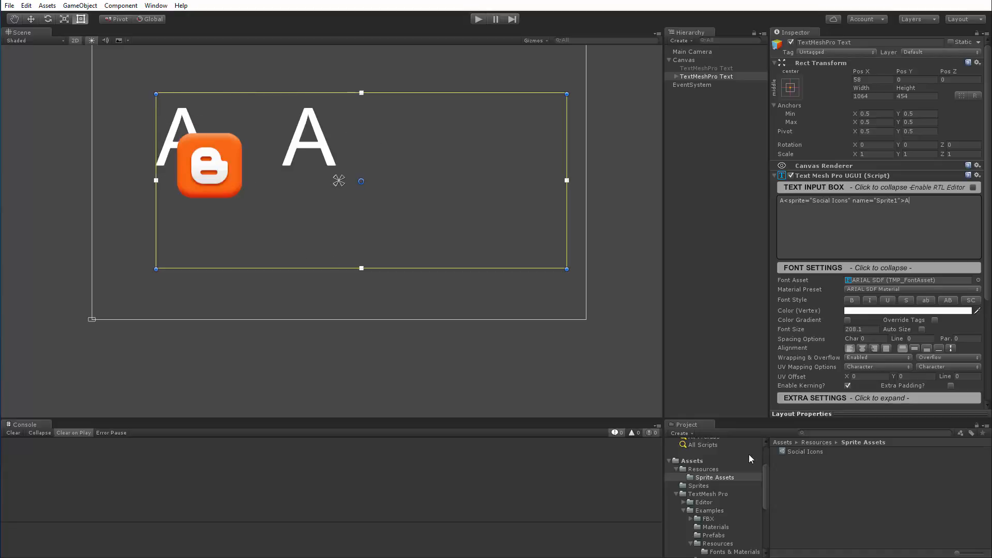
# In the Social Icons asset, set Sprite1's OX offset to 0 and its OY offset to 115.
pyautogui.click(798, 450)
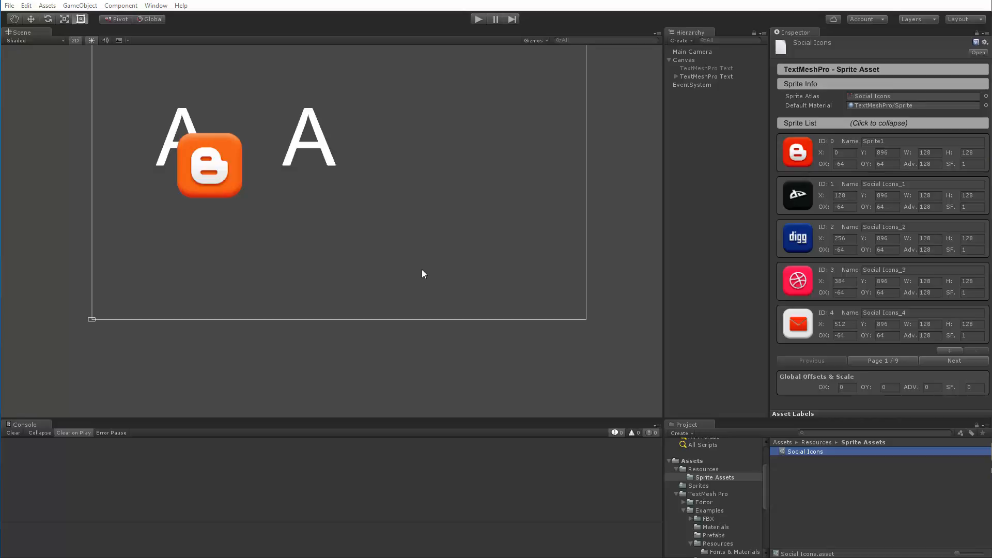
pyautogui.click(848, 164)
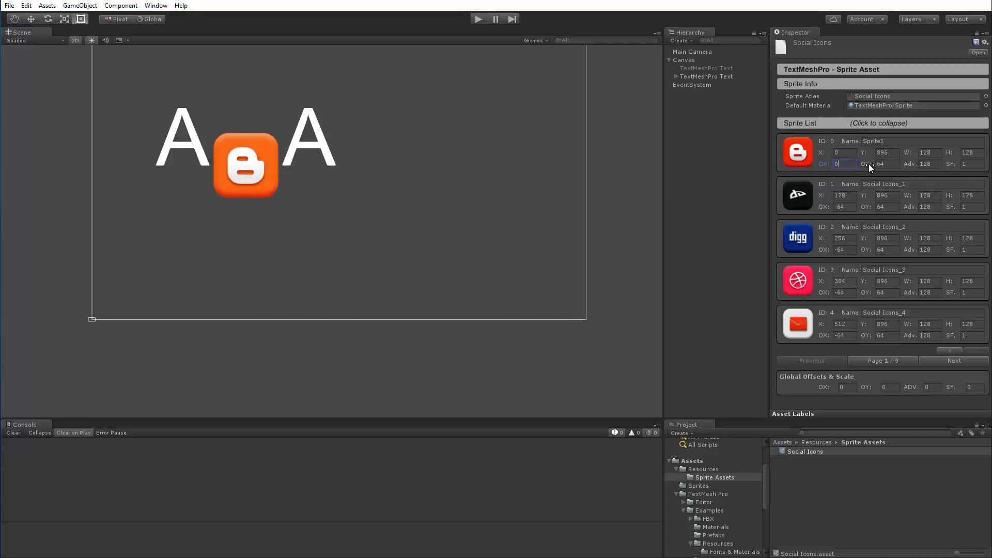
pyautogui.moveTo(870, 164); pyautogui.dragTo(923, 147)
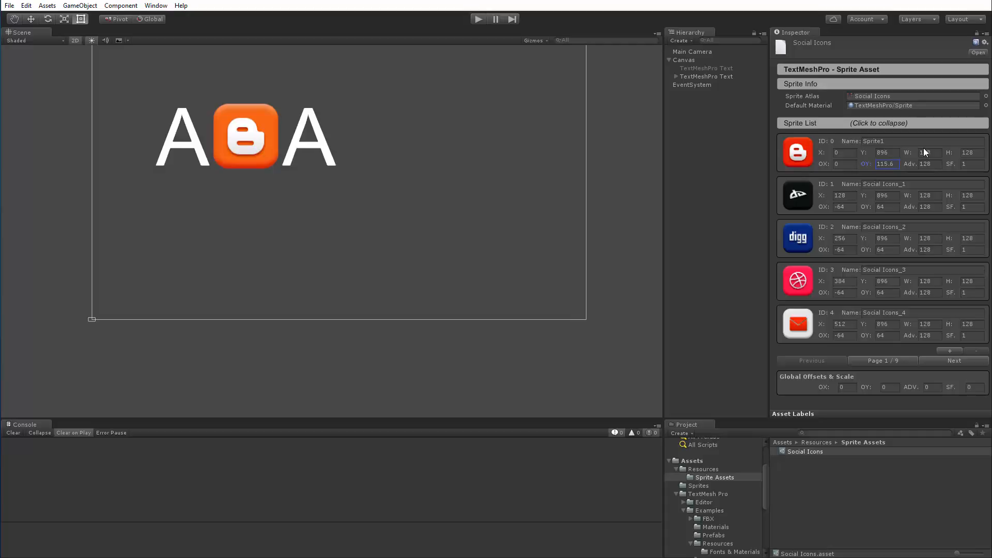
pyautogui.click(888, 163)
pyautogui.press('BackSpace')
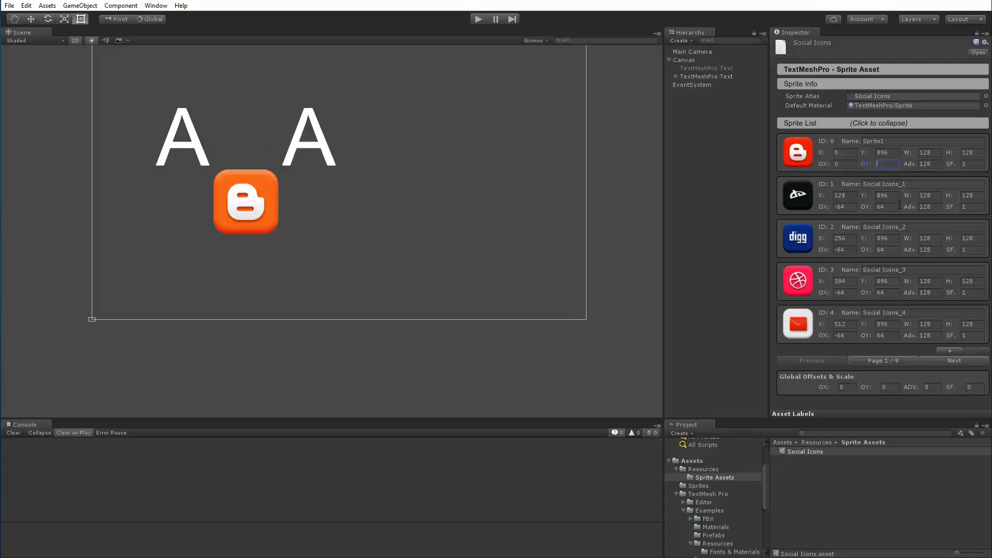
pyautogui.write('115')
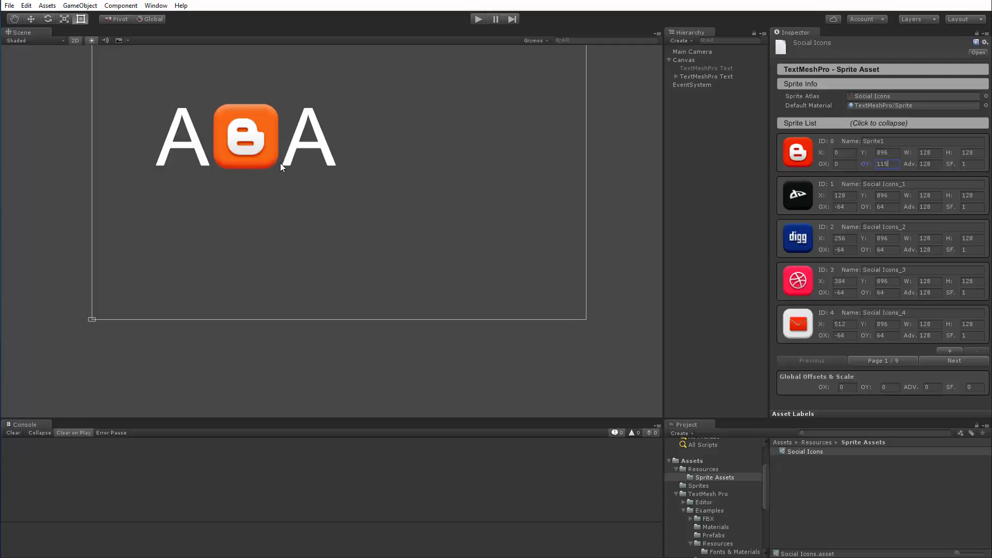
# Try a wider advance of 162.5 on Sprite1 and set it back to 128.
pyautogui.moveTo(912, 161)
pyautogui.mouseDown()
pyautogui.moveTo(963, 161)
pyautogui.moveTo(908, 158)
pyautogui.mouseUp()
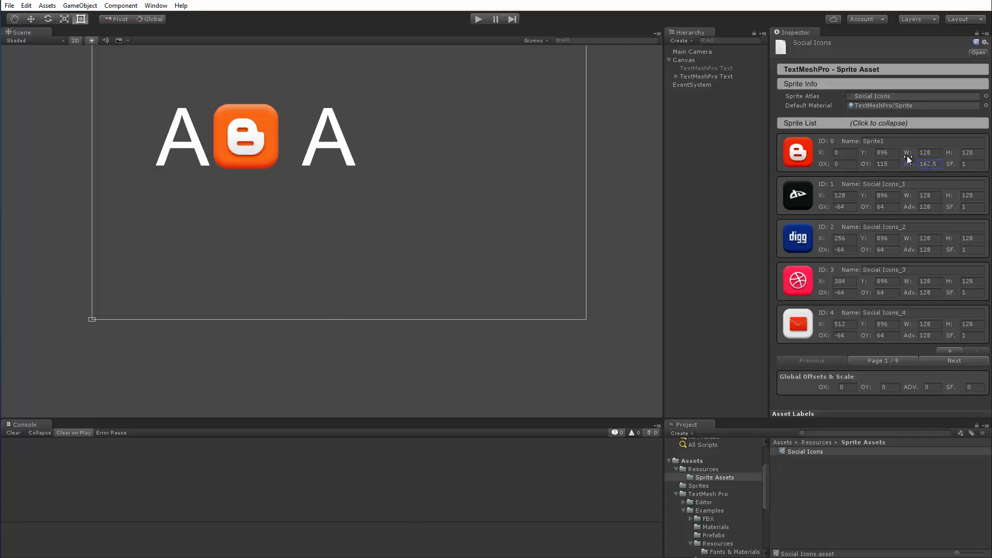
pyautogui.click(939, 162)
pyautogui.write('128')
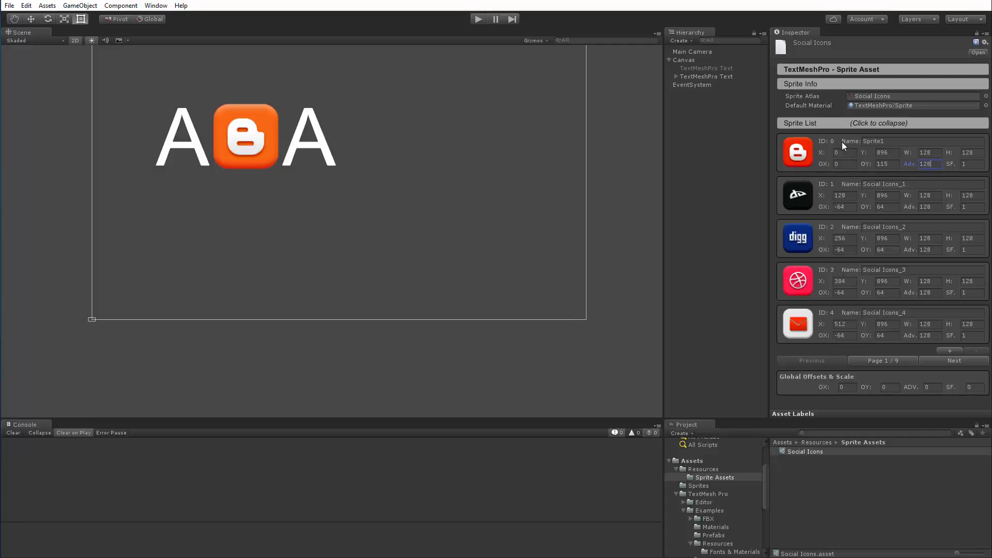
# Open the ARIAL SDF font asset used by the active text object, try an Ascender of 93.6, and undo the change.
pyautogui.click(692, 78)
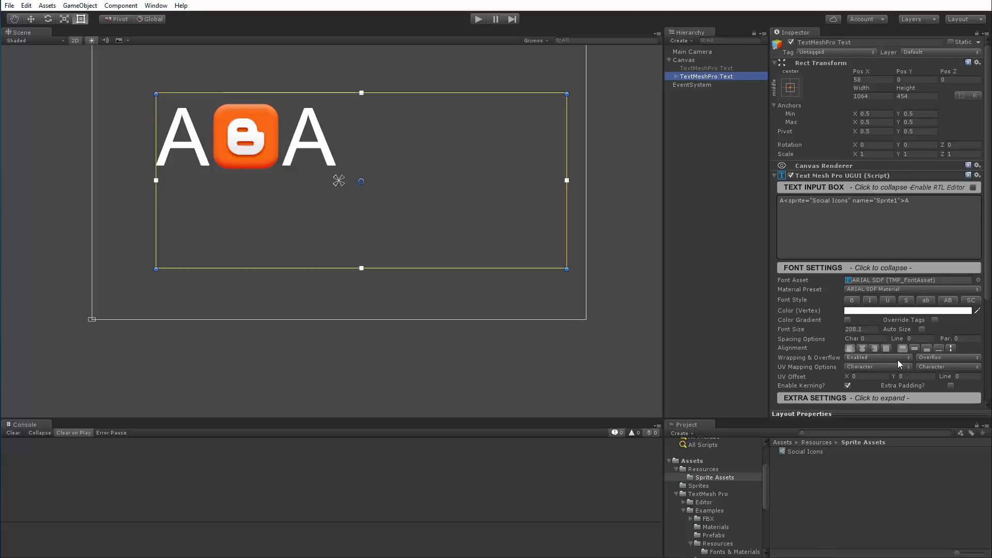
pyautogui.click(874, 279)
pyautogui.click(790, 450)
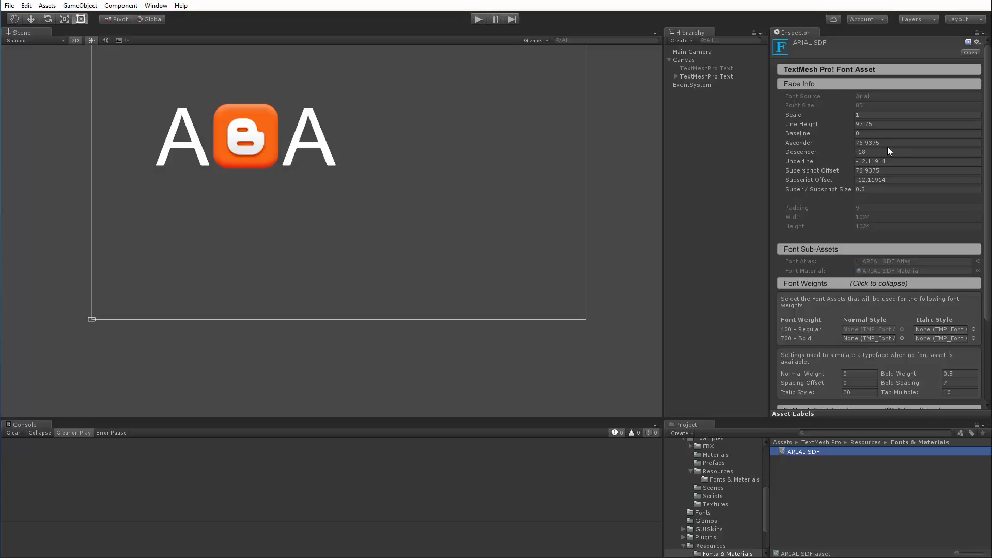
pyautogui.click(851, 142)
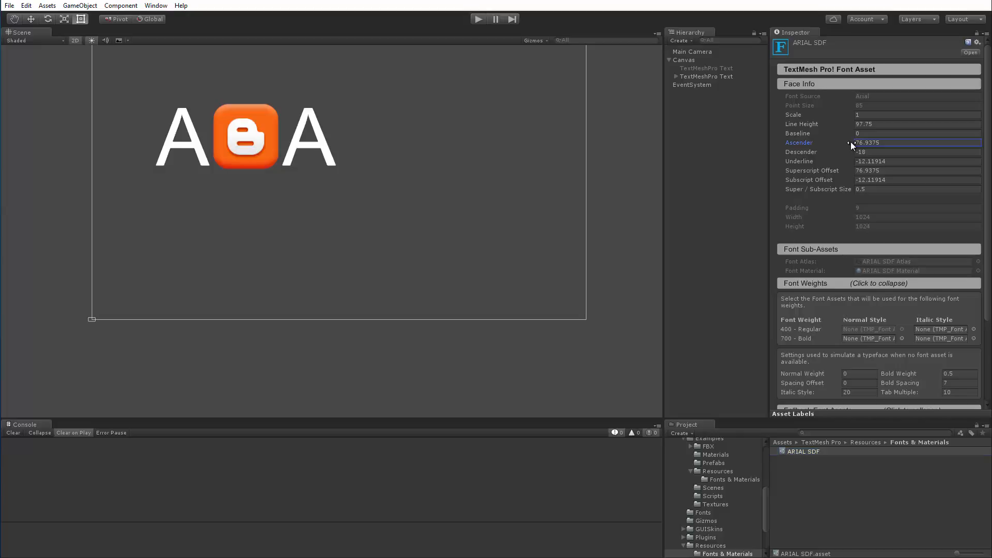
pyautogui.moveTo(851, 142); pyautogui.dragTo(879, 146)
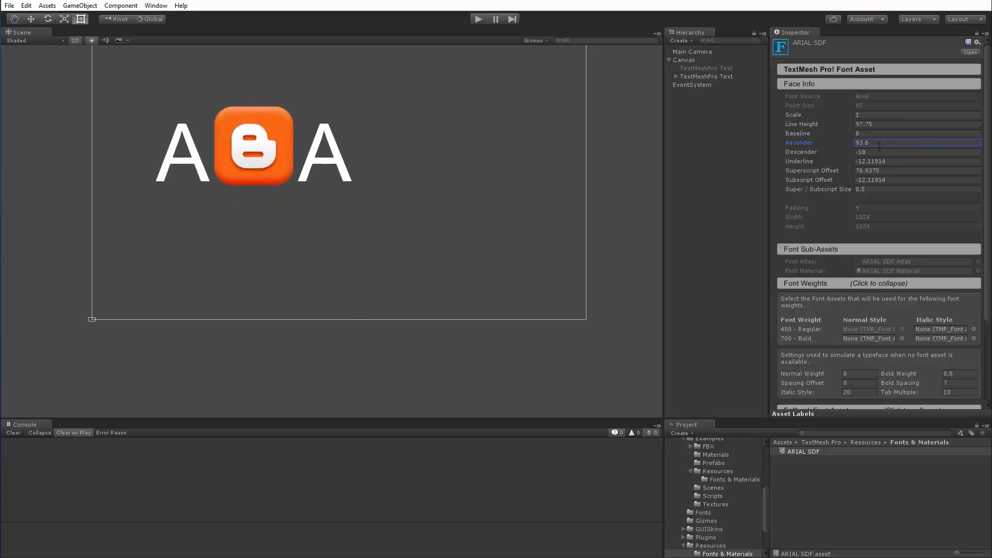
pyautogui.hotkey('ctrl', 'z')
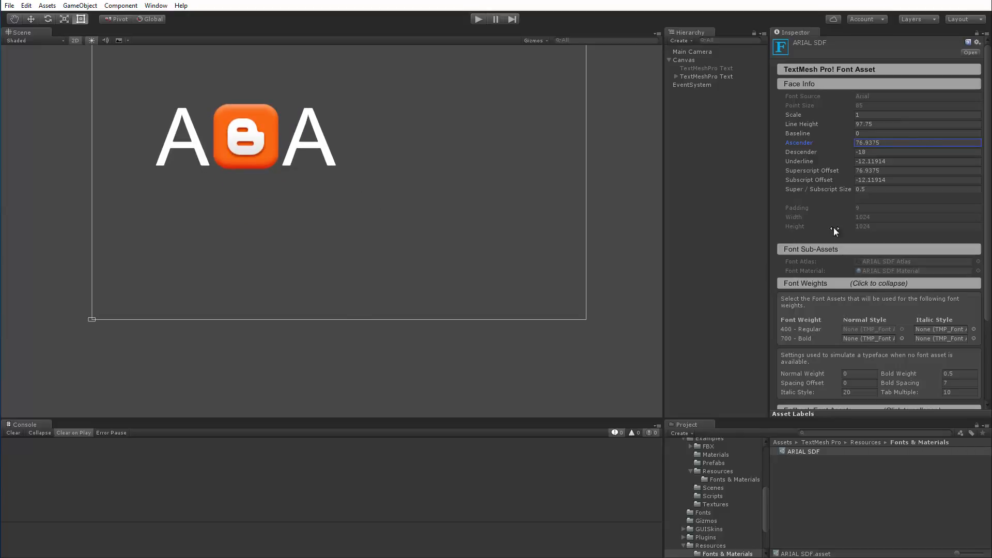
# Reopen the Social Icons asset in Resources/Sprite Assets and raise Sprite1's scale factor (SF) to 1.45.
pyautogui.click(692, 76)
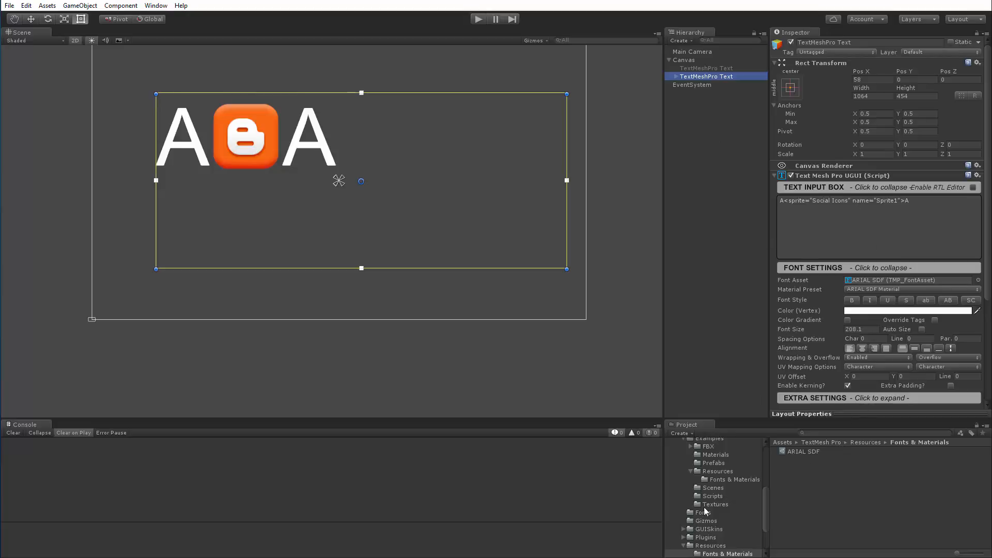
pyautogui.scroll(5, 733, 488)
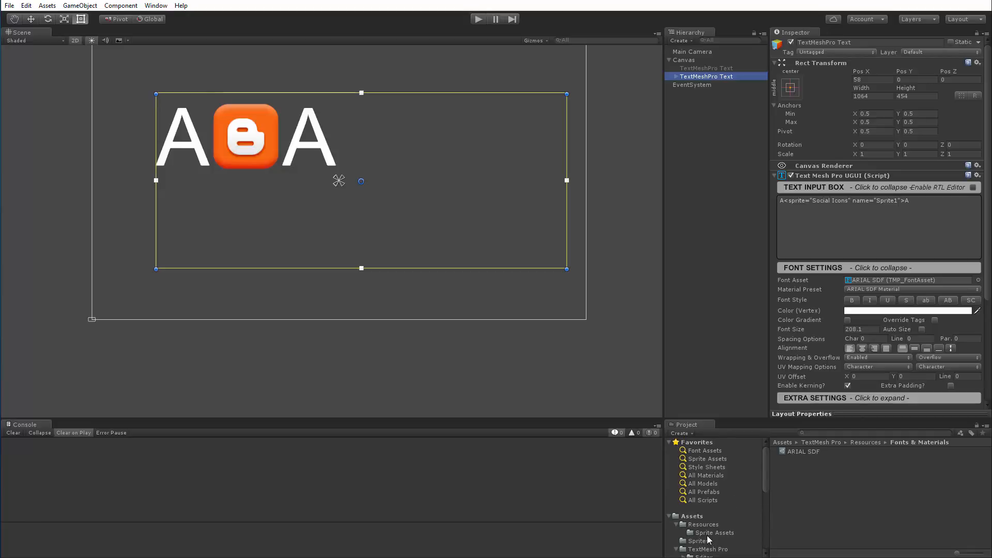
pyautogui.click(734, 533)
pyautogui.click(802, 452)
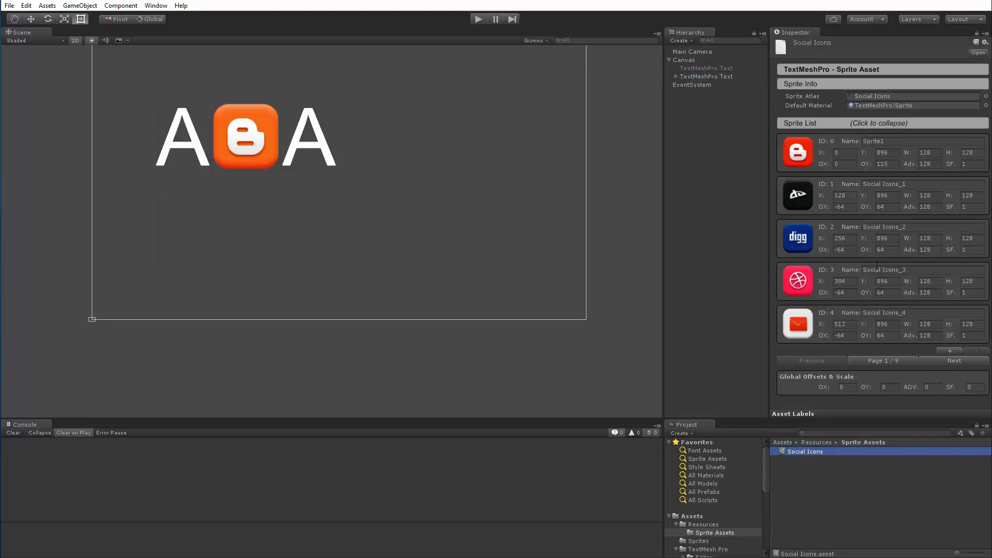
pyautogui.click(956, 164)
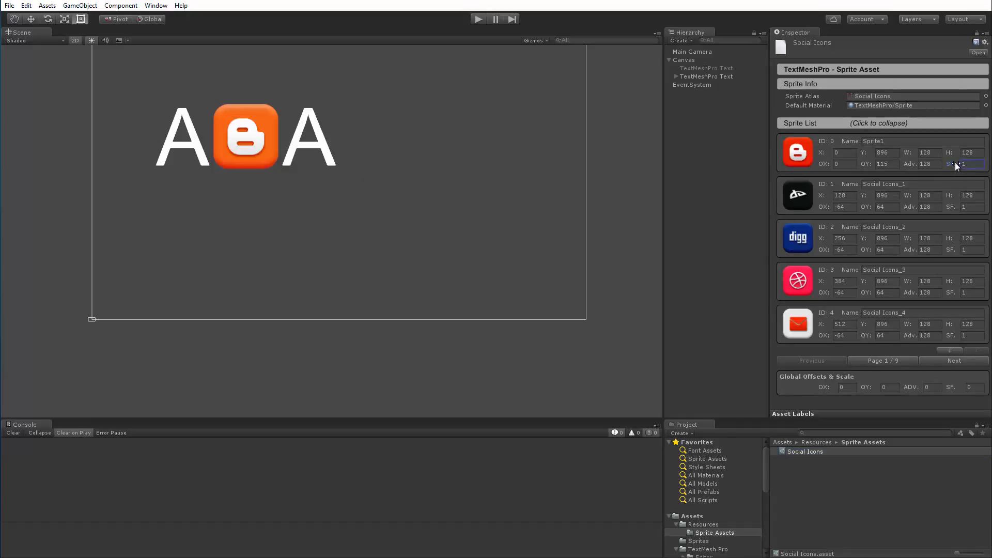
pyautogui.moveTo(955, 165); pyautogui.dragTo(981, 174)
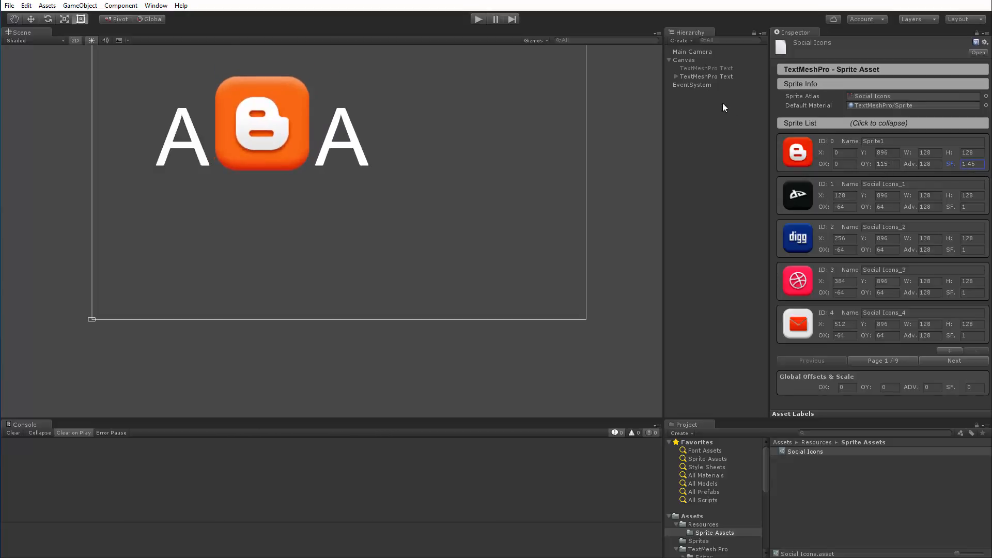
# Try a smaller font size of 173.19 on the active text object and undo it together with Sprite1's scale change.
pyautogui.click(694, 77)
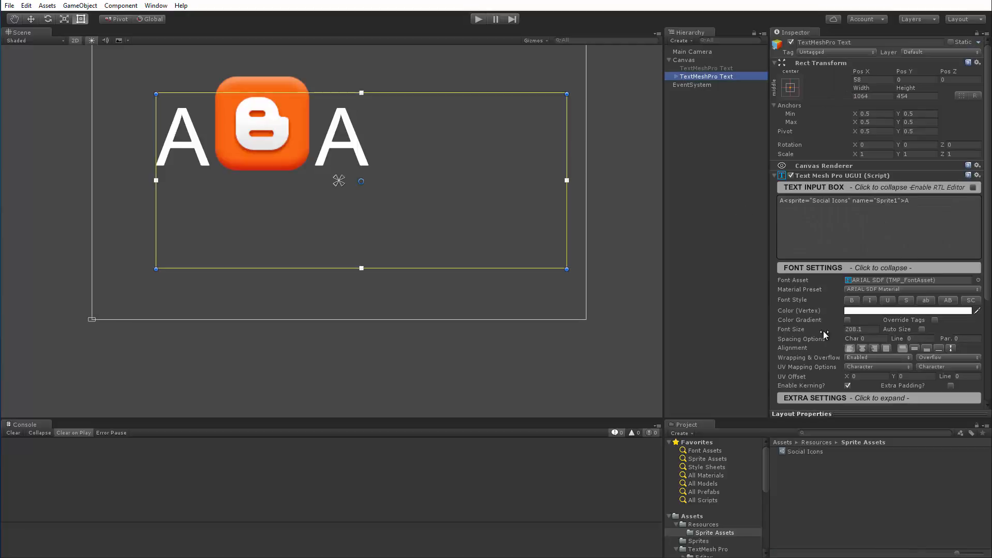
pyautogui.scroll(-3, 823, 333)
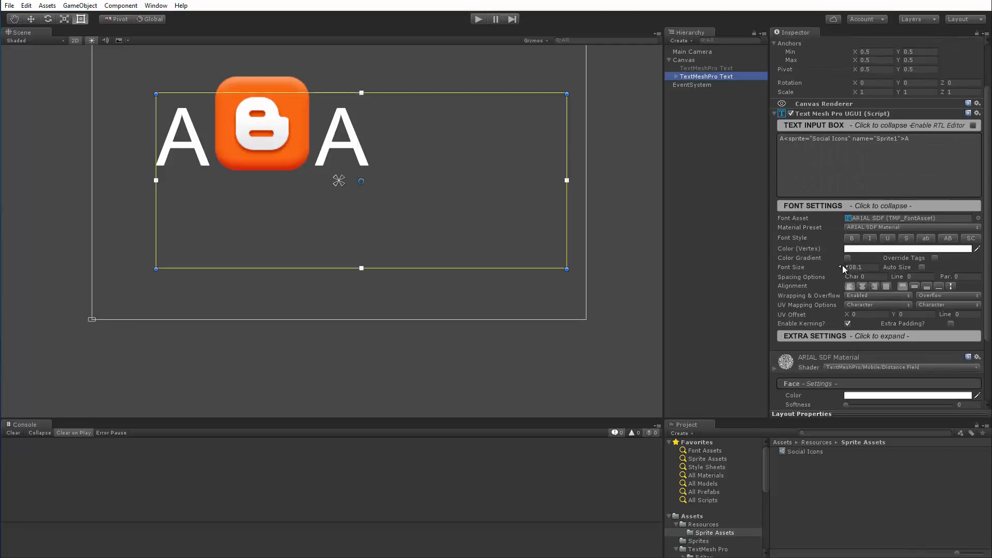
pyautogui.moveTo(842, 266); pyautogui.dragTo(249, 263)
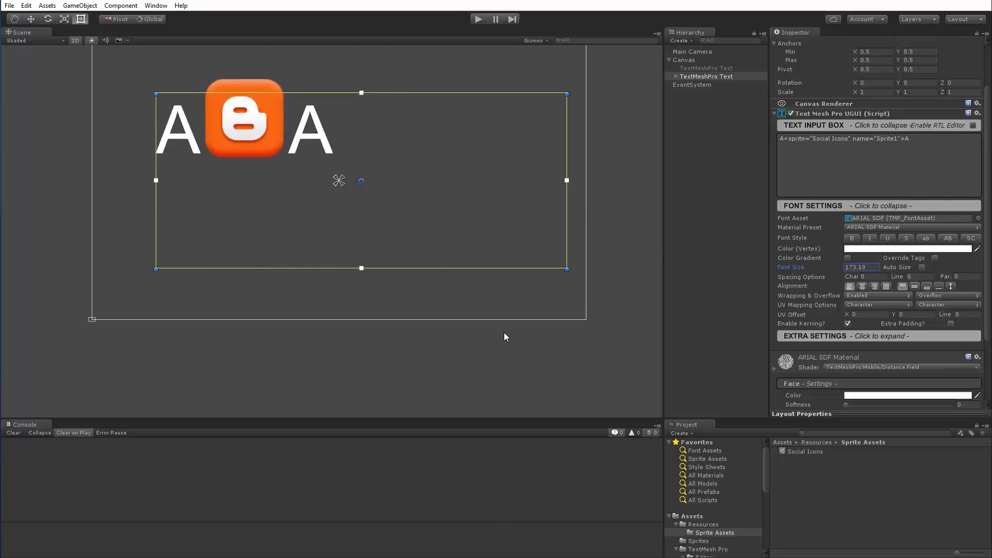
pyautogui.moveTo(504, 333); pyautogui.dragTo(504, 333)
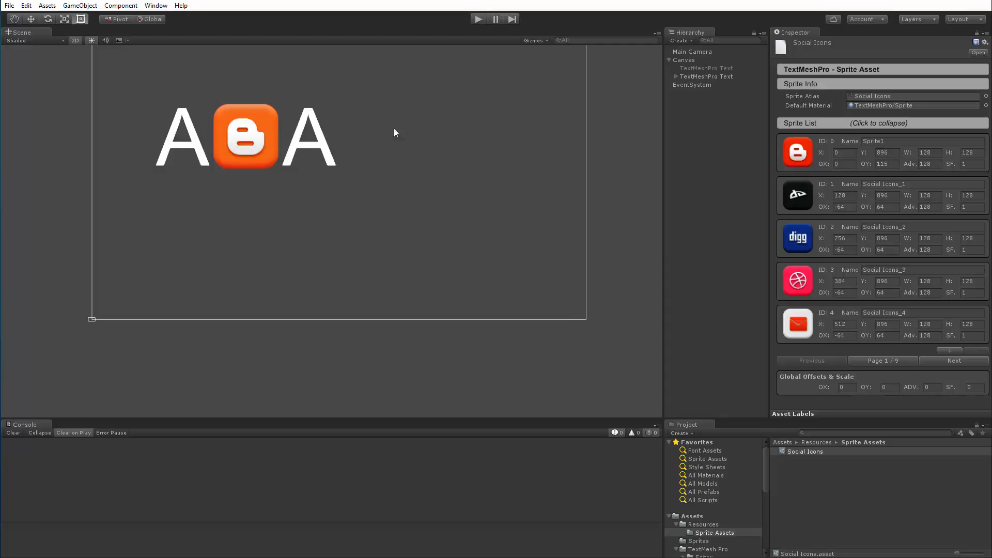
# Append the tag <sprite="Social Icons" index=1> to the end of the active text object's content.
pyautogui.click(692, 76)
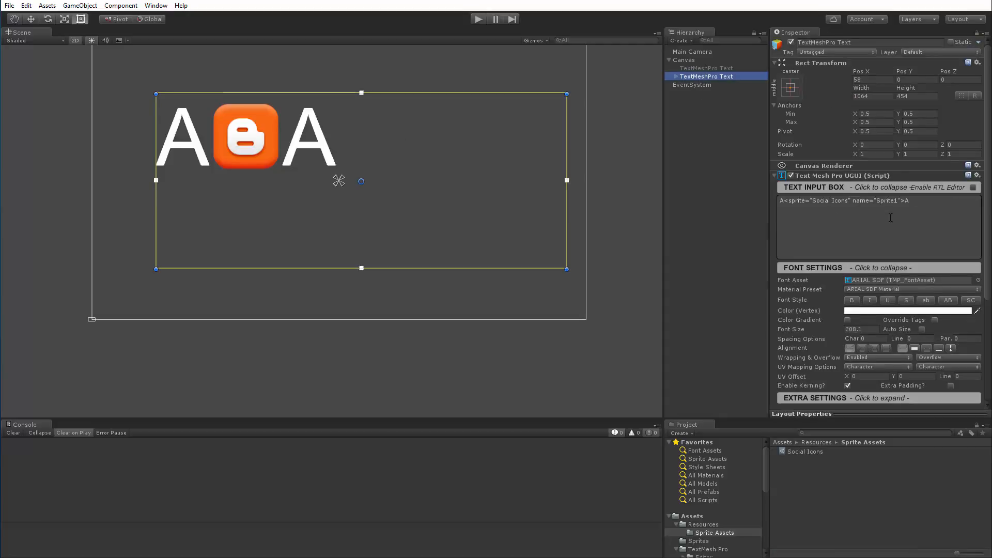
pyautogui.moveTo(781, 200); pyautogui.dragTo(910, 202)
pyautogui.click(910, 202)
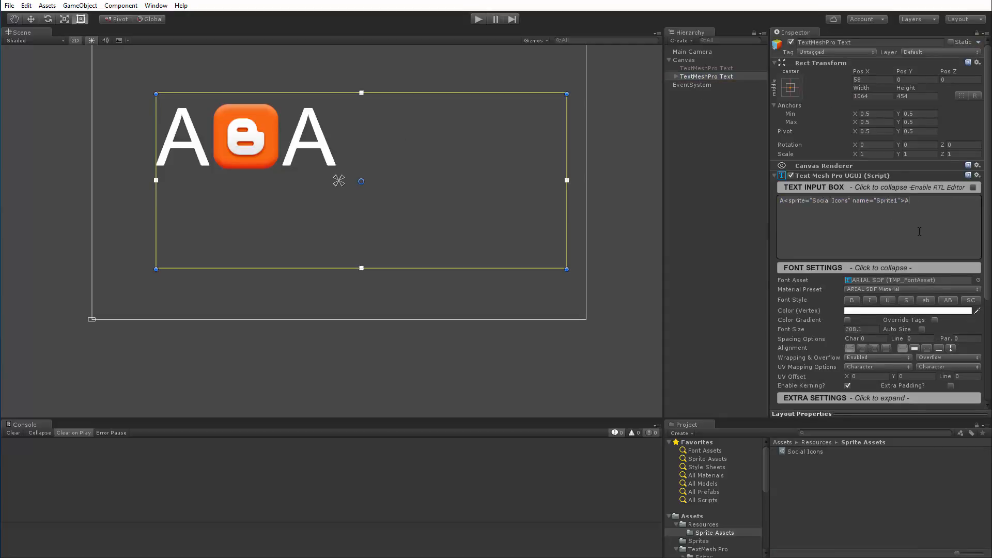
pyautogui.write('<sprite="')
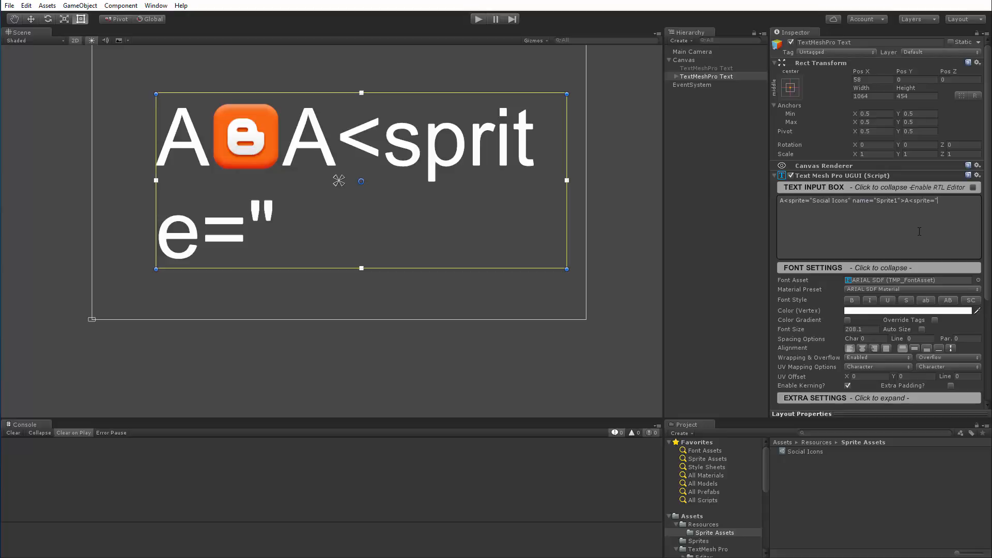
pyautogui.write('Social I')
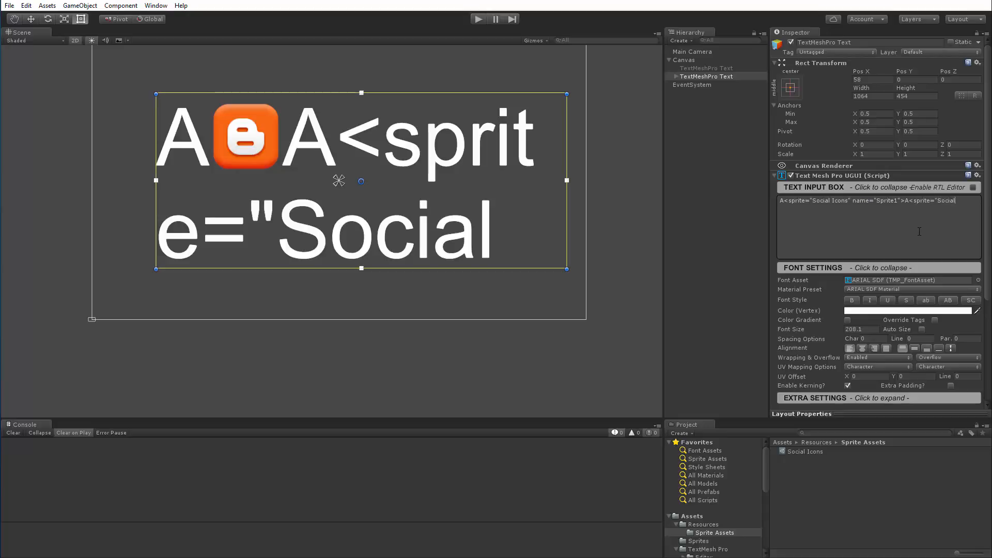
pyautogui.write('cons')
pyautogui.write('" index=1')
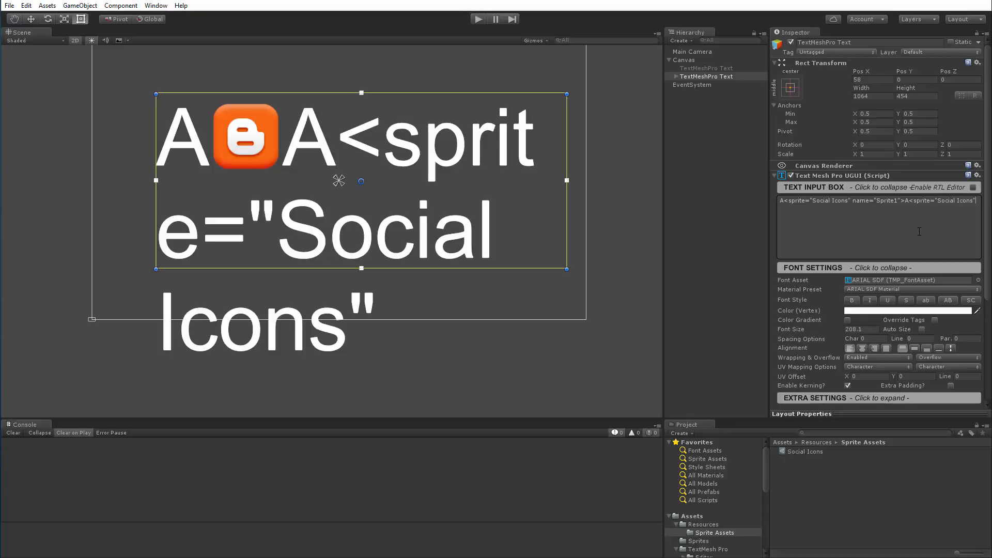
pyautogui.write('>')
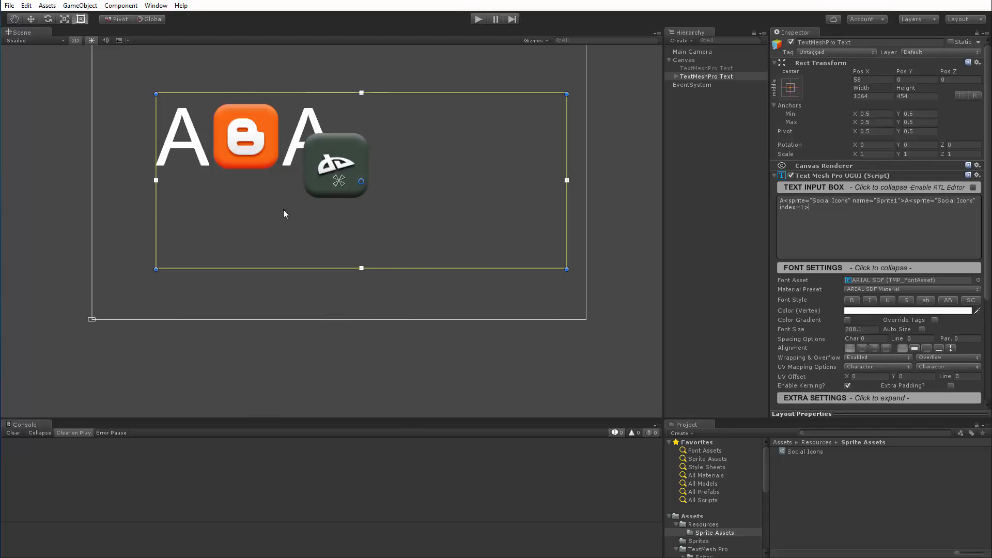
# In the Social Icons asset, set the global offsets to OX 10 and OY 115 and the global scale factor to 1.25.
pyautogui.click(802, 450)
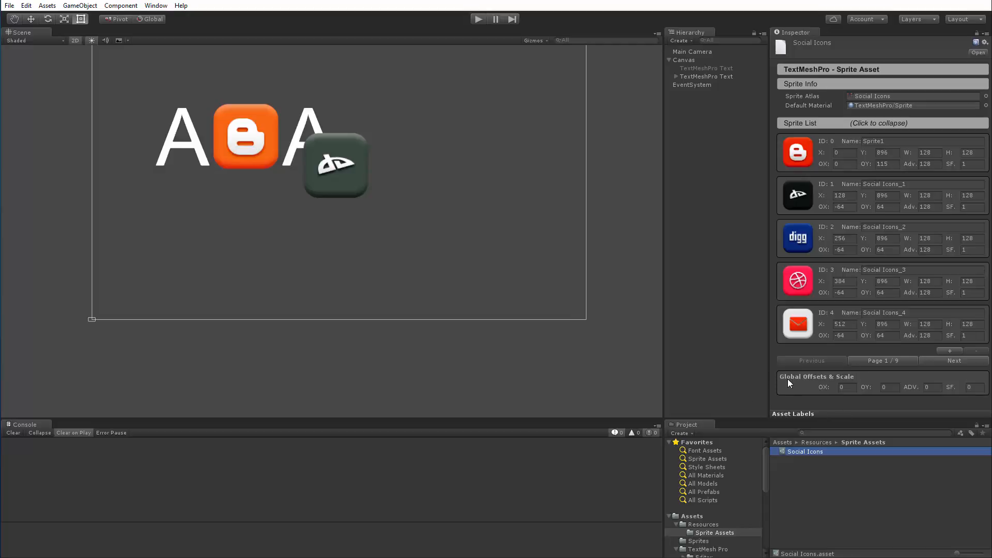
pyautogui.click(850, 388)
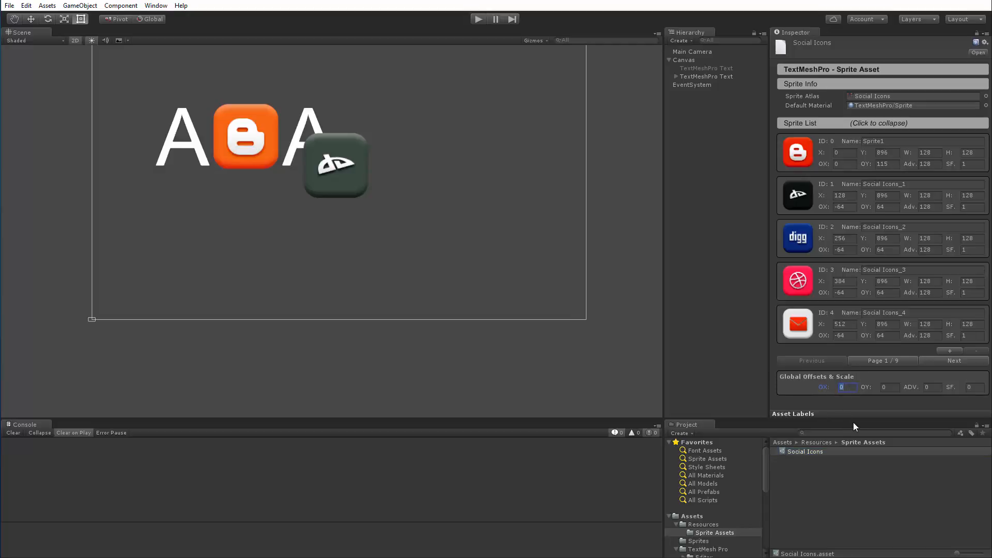
pyautogui.write('10')
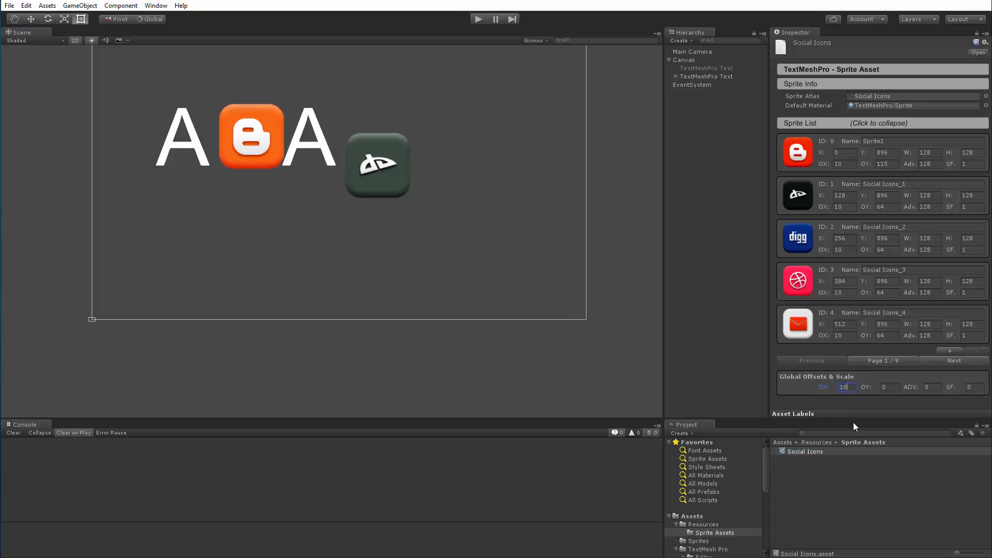
pyautogui.click(894, 389)
pyautogui.write('115')
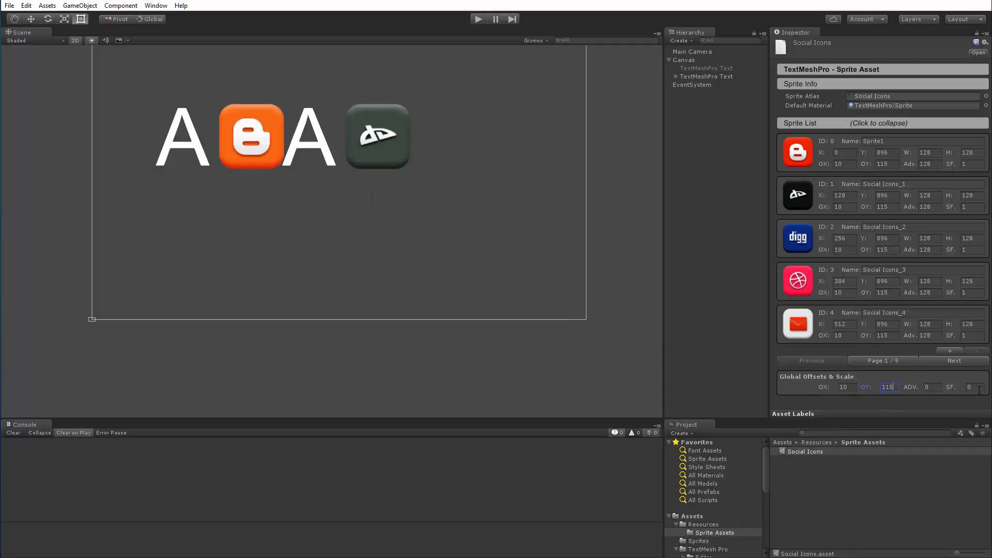
pyautogui.click(980, 389)
pyautogui.write('1.25')
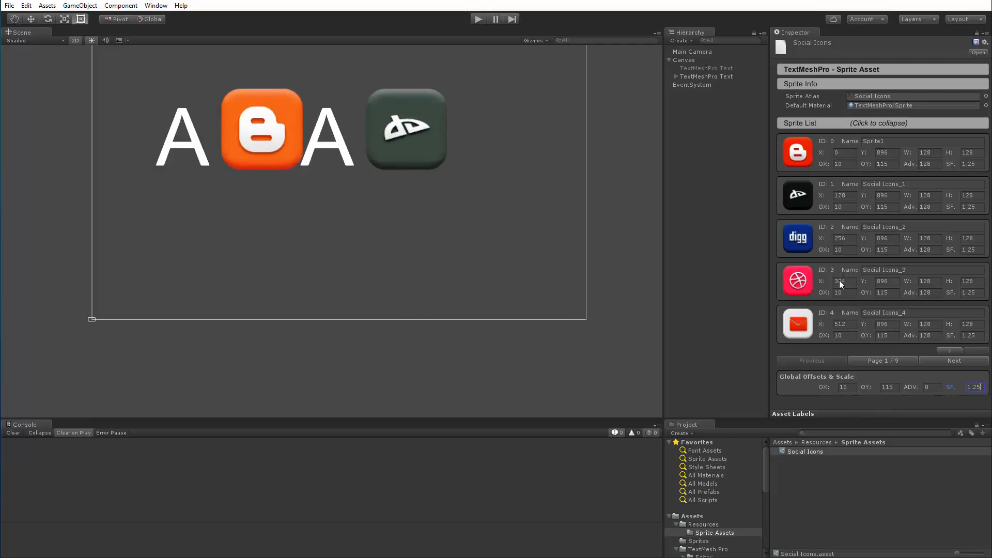
# Set the global OX to 0 and the global scale factor to 1, and check the second page of sprites.
pyautogui.click(848, 387)
pyautogui.write('0')
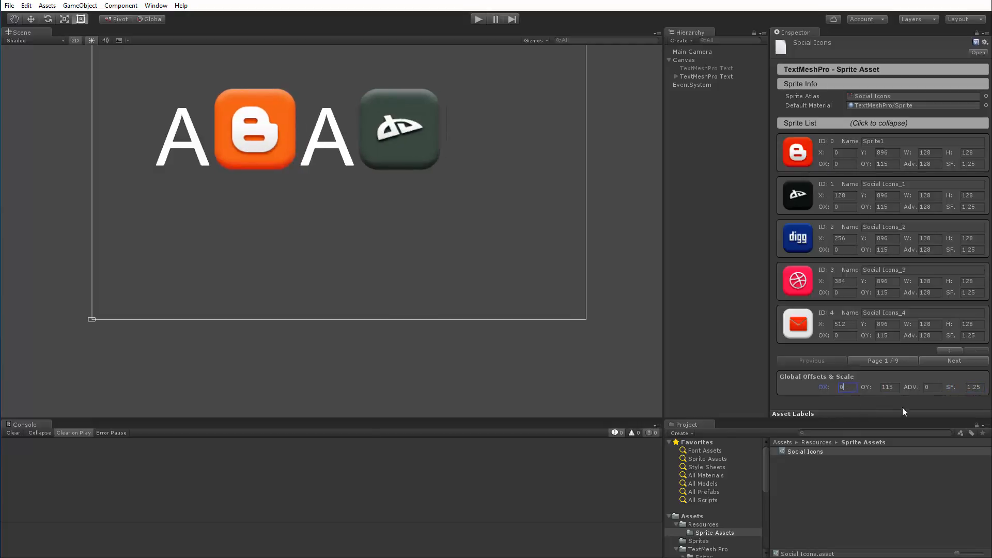
pyautogui.click(970, 387)
pyautogui.write('1')
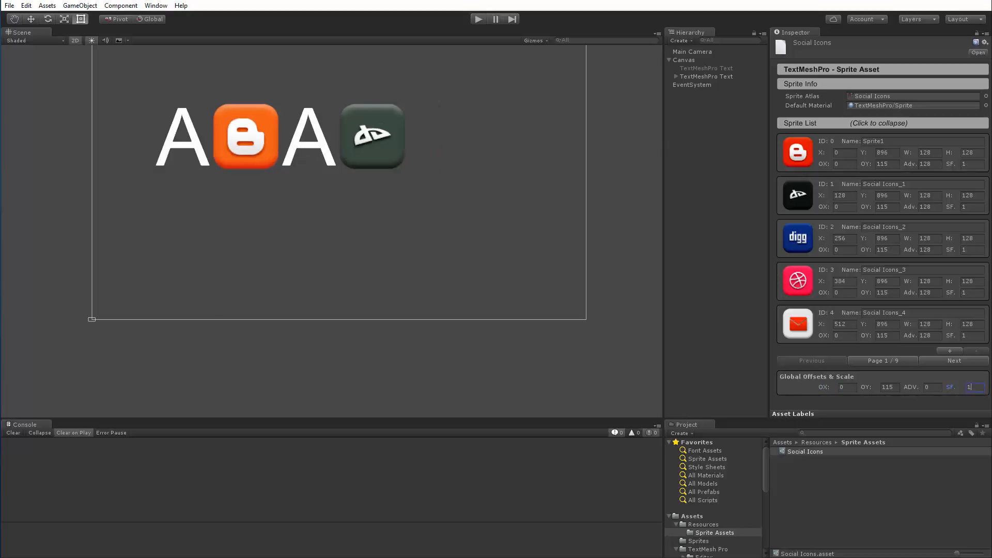
pyautogui.click(947, 362)
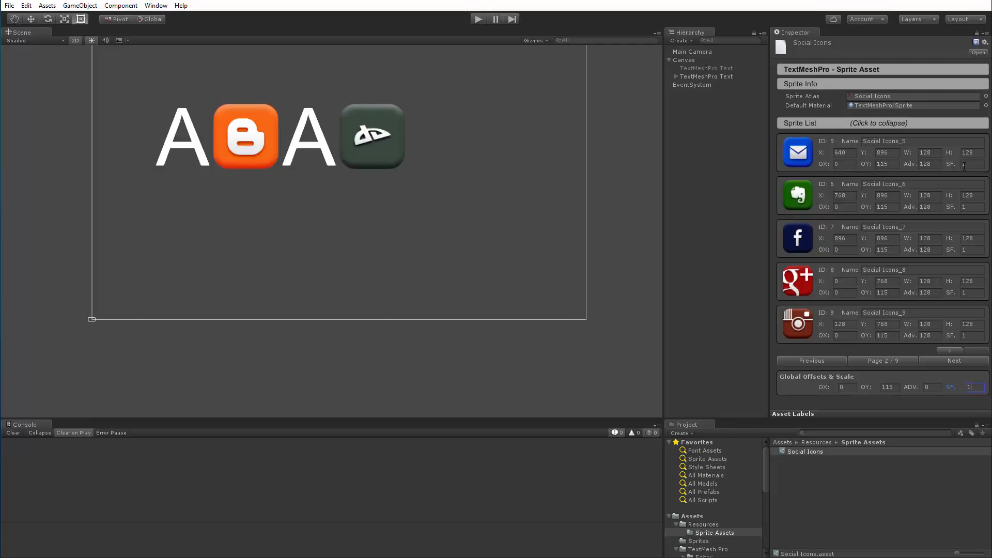
pyautogui.click(807, 362)
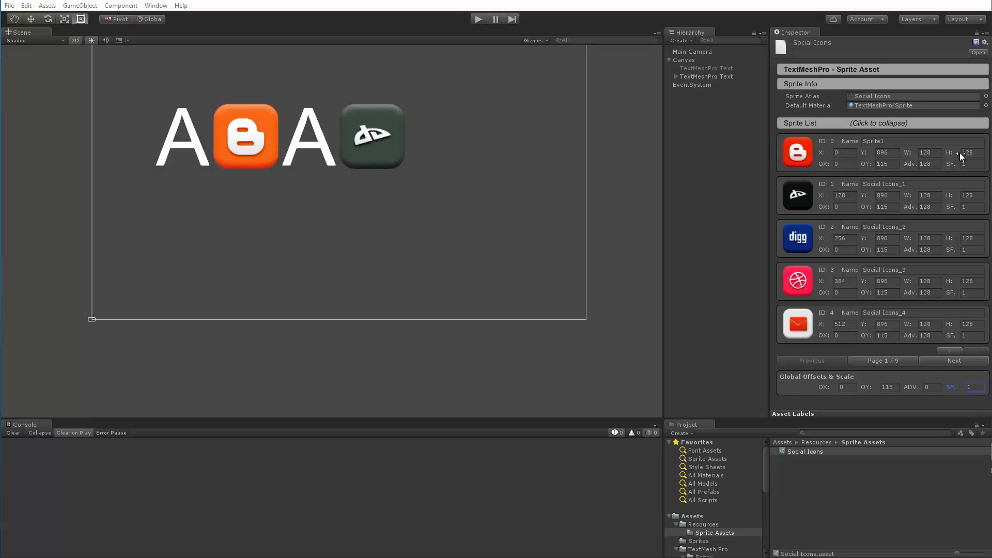
# For the sprite with ID 1, set the X position to 0 and the scale factor to 0.5.
pyautogui.click(847, 196)
pyautogui.write('0')
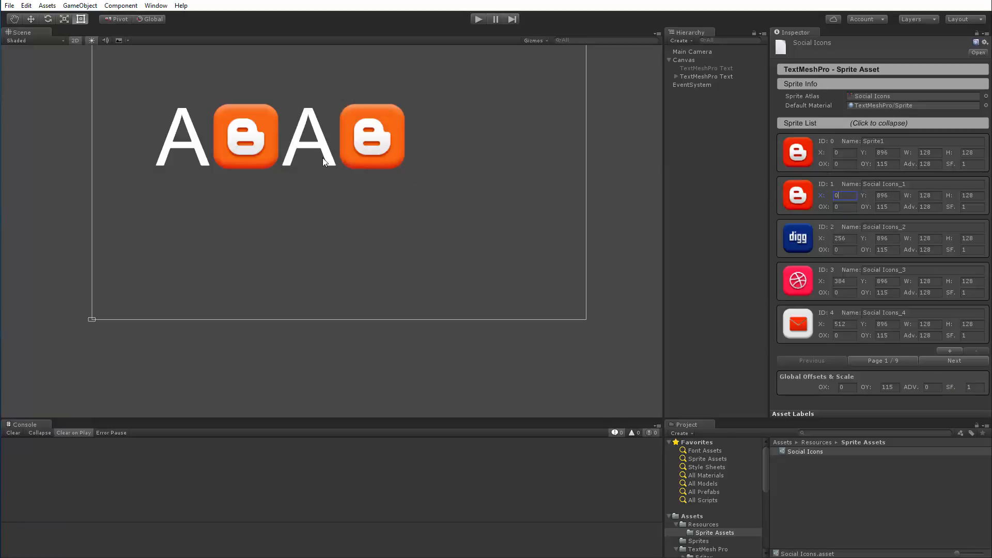
pyautogui.click(975, 207)
pyautogui.write('.5')
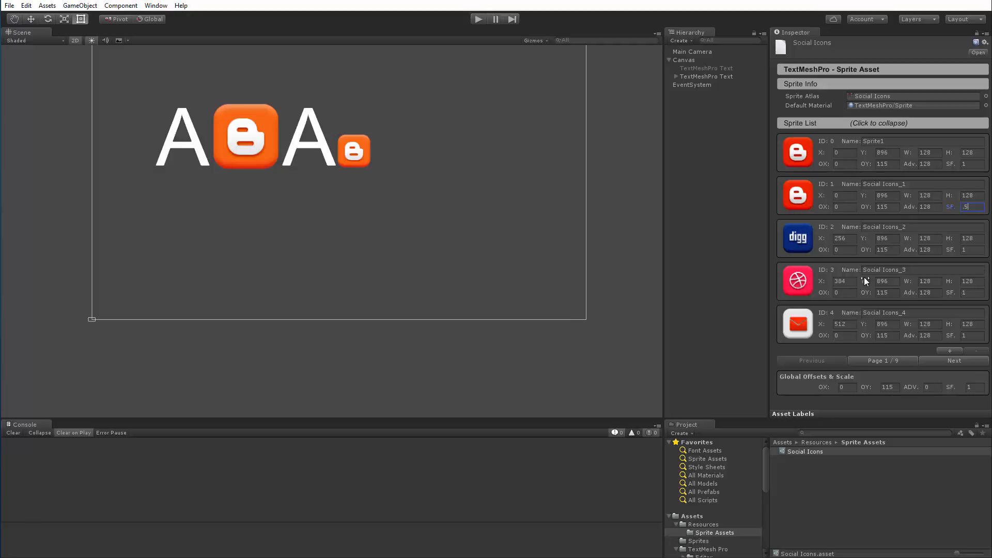
# Locate the asset's Social Icons atlas texture, view its slices in the Sprite Editor, and return to the Sprite Assets folder.
pyautogui.click(868, 95)
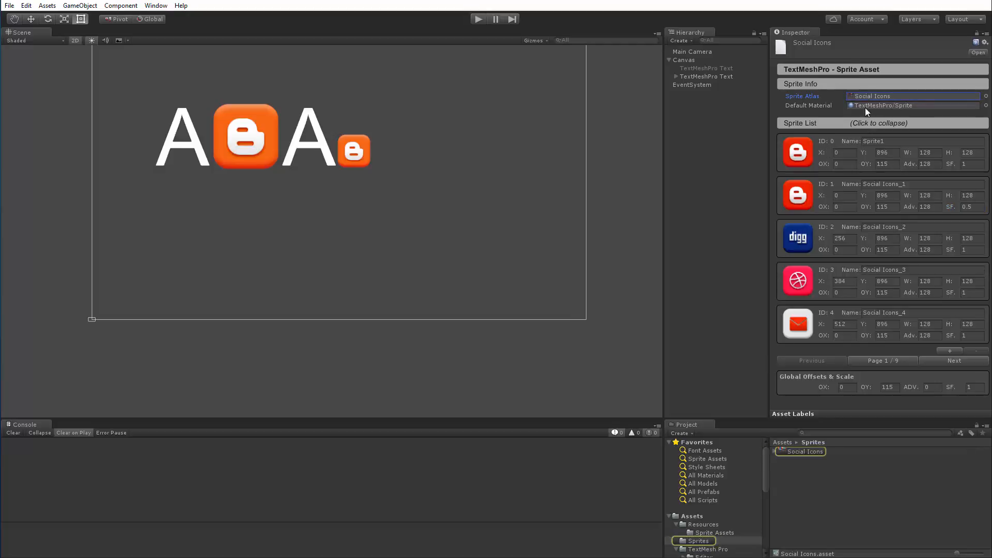
pyautogui.click(799, 452)
pyautogui.click(960, 104)
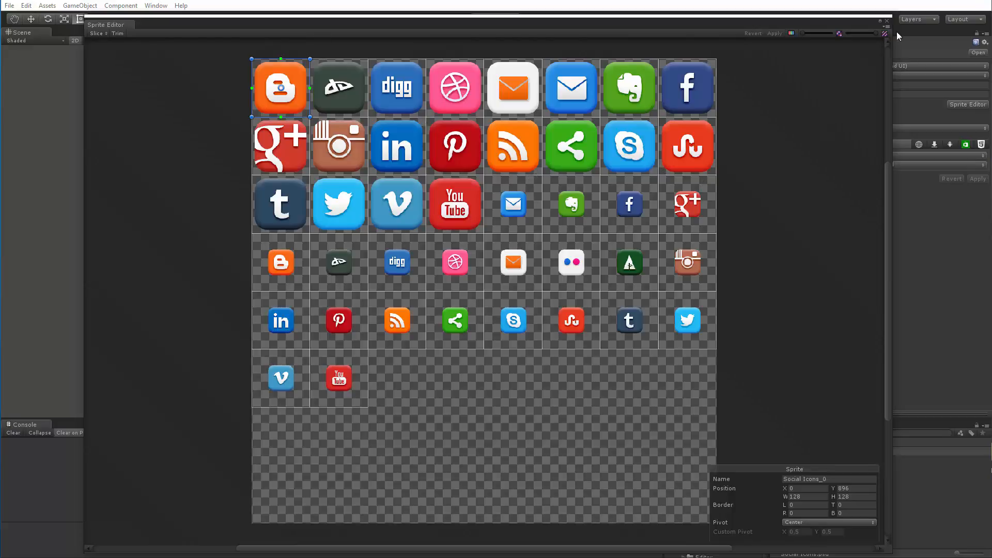
pyautogui.click(885, 21)
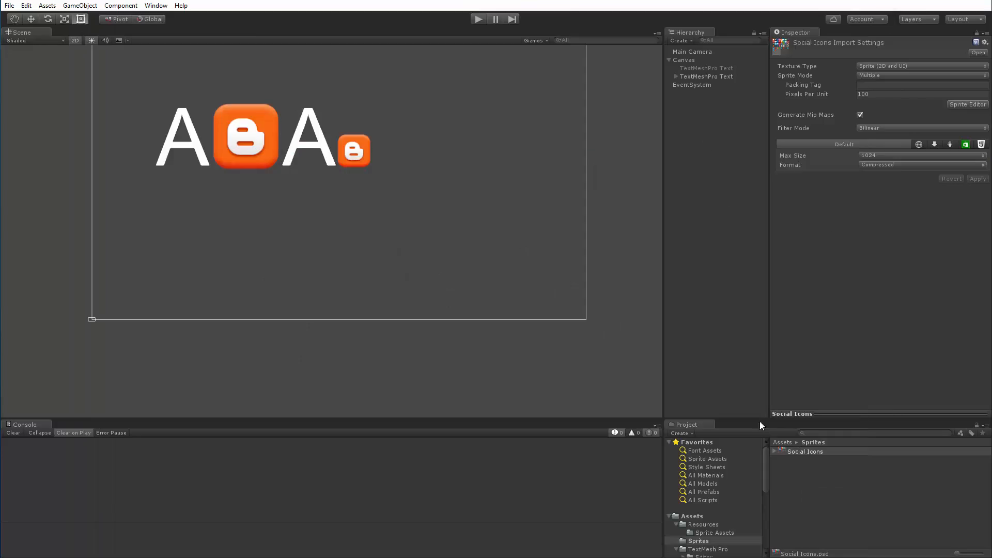
pyautogui.click(714, 533)
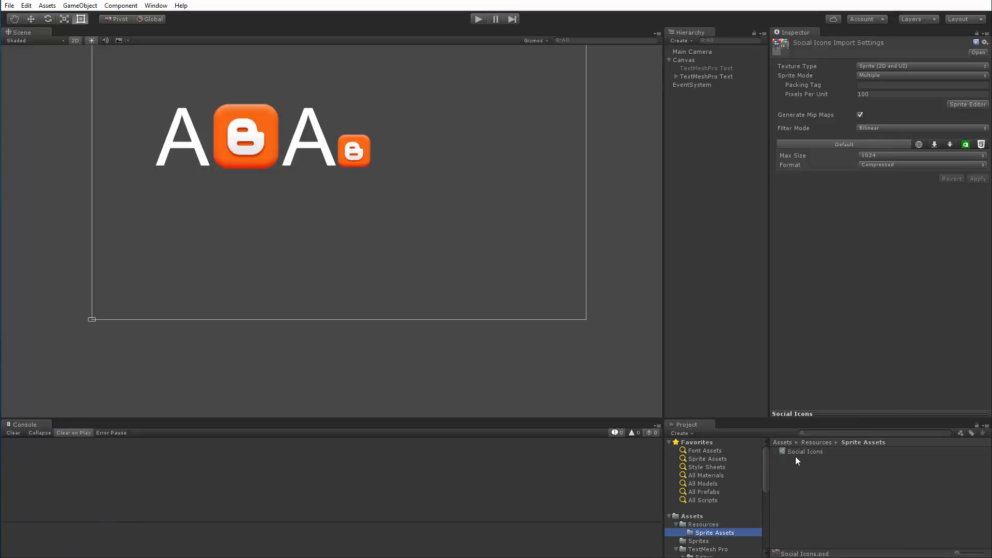
# Add a letter A after the second sprite tag in the active TextMeshPro text.
pyautogui.click(796, 454)
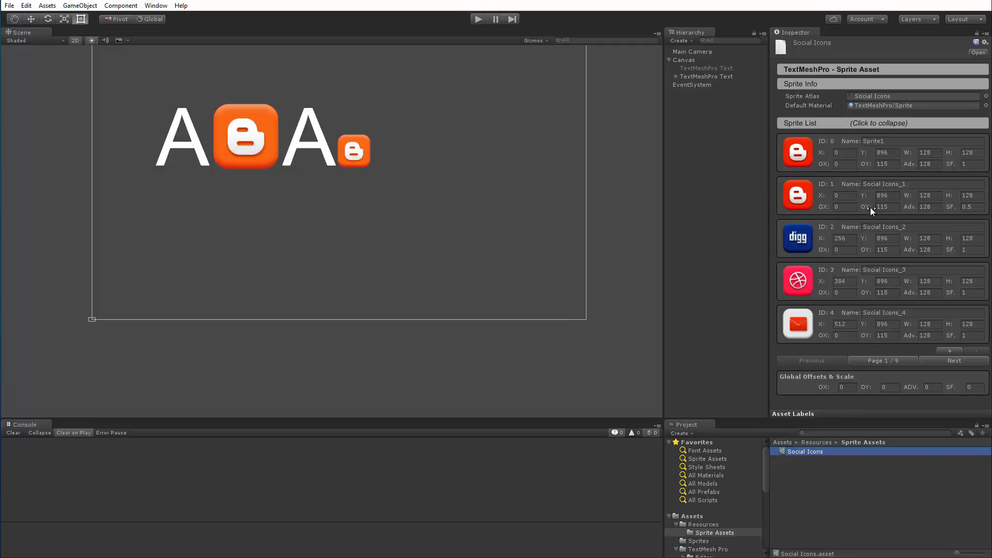
pyautogui.click(698, 76)
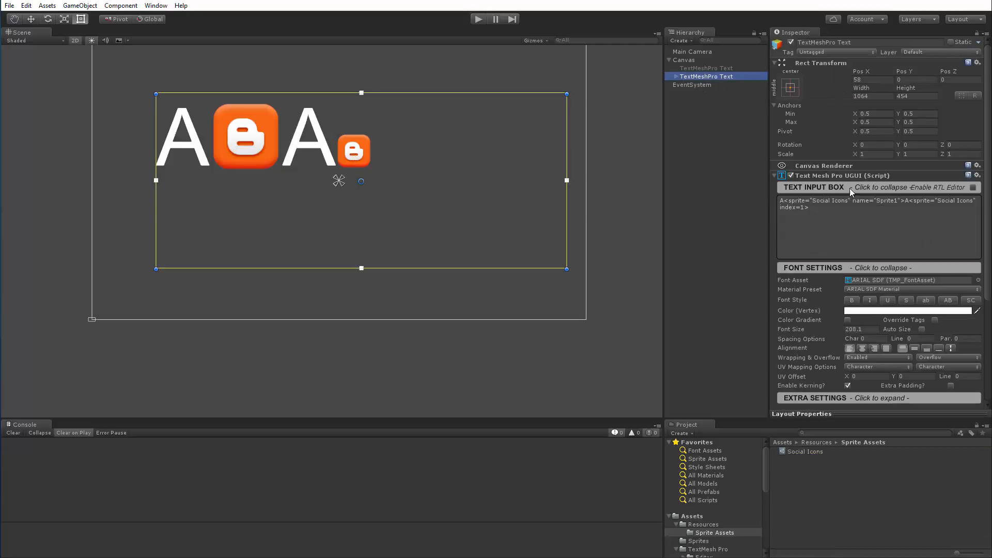
pyautogui.click(827, 209)
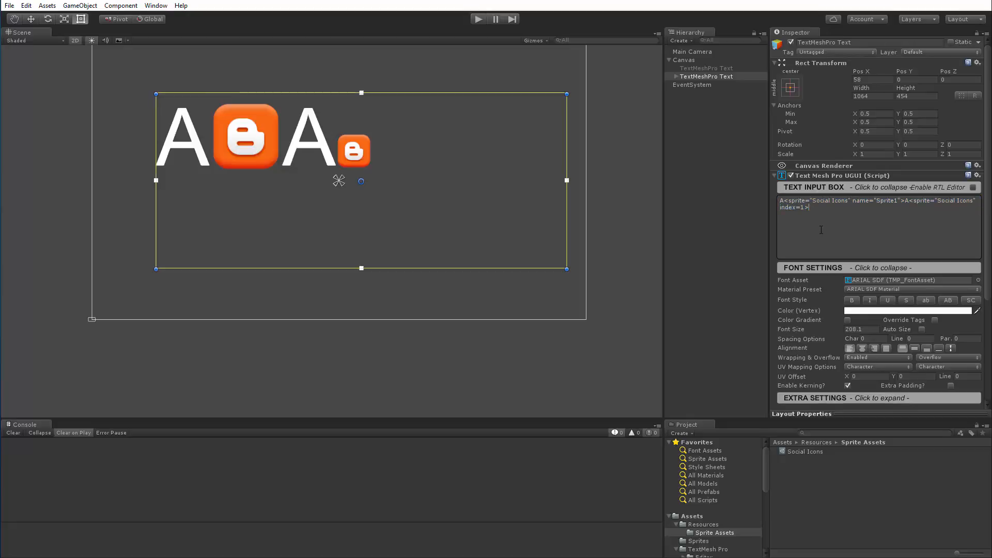
pyautogui.write('A')
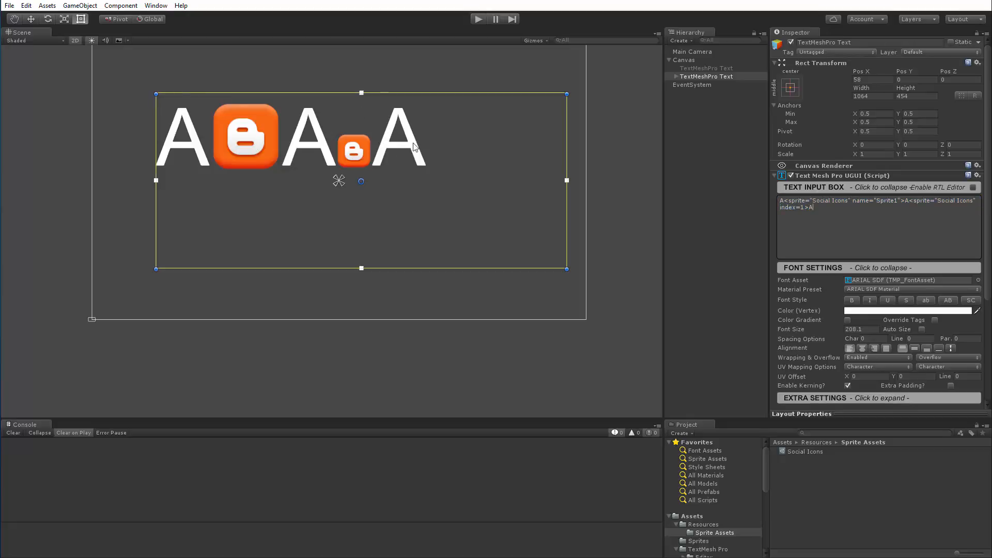
# In the Social Icons asset, raise the OY offset of the sprite with ID 1 to 162.5.
pyautogui.click(804, 451)
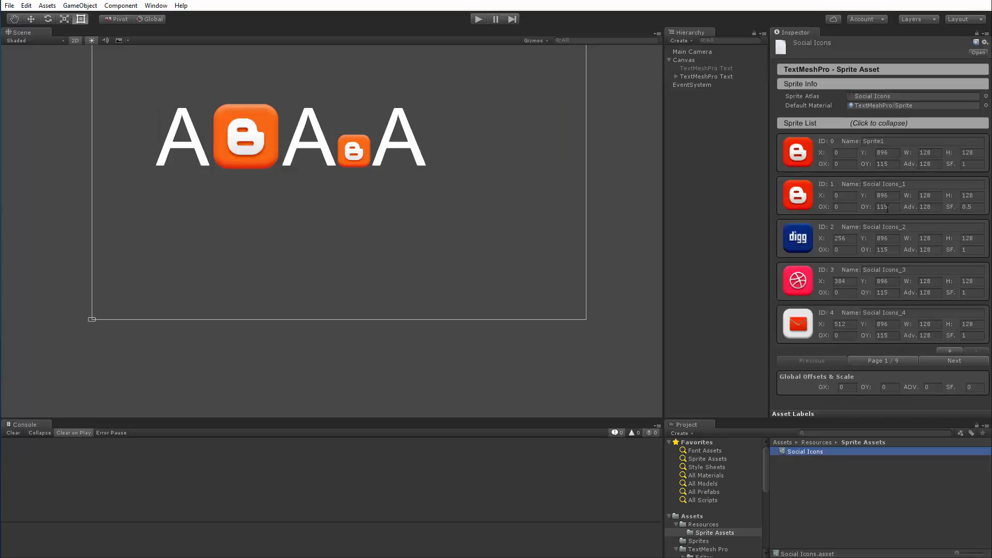
pyautogui.moveTo(872, 207); pyautogui.dragTo(926, 200)
pyautogui.moveTo(923, 199); pyautogui.dragTo(923, 198)
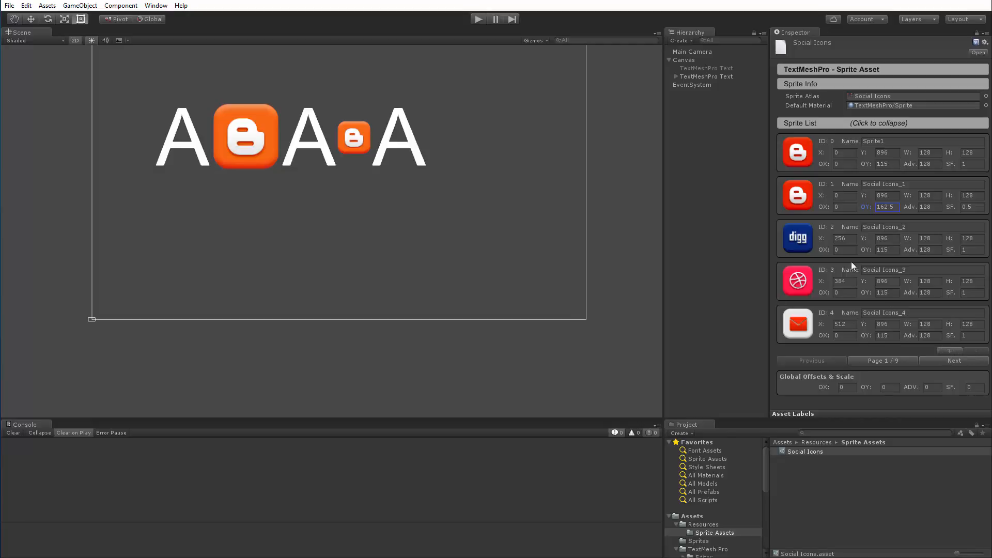
# On the last page of the sprite list, add a copy of the last sprite and a copy of the sprite with ID 40.
pyautogui.keyDown('shift'); pyautogui.click(954, 361); pyautogui.keyUp('shift')
pyautogui.click(857, 342)
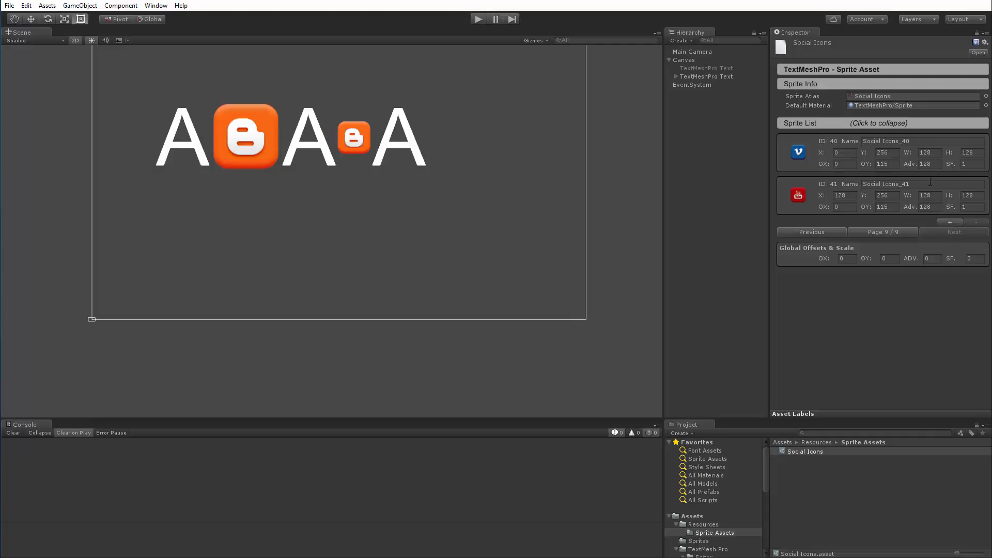
pyautogui.click(949, 223)
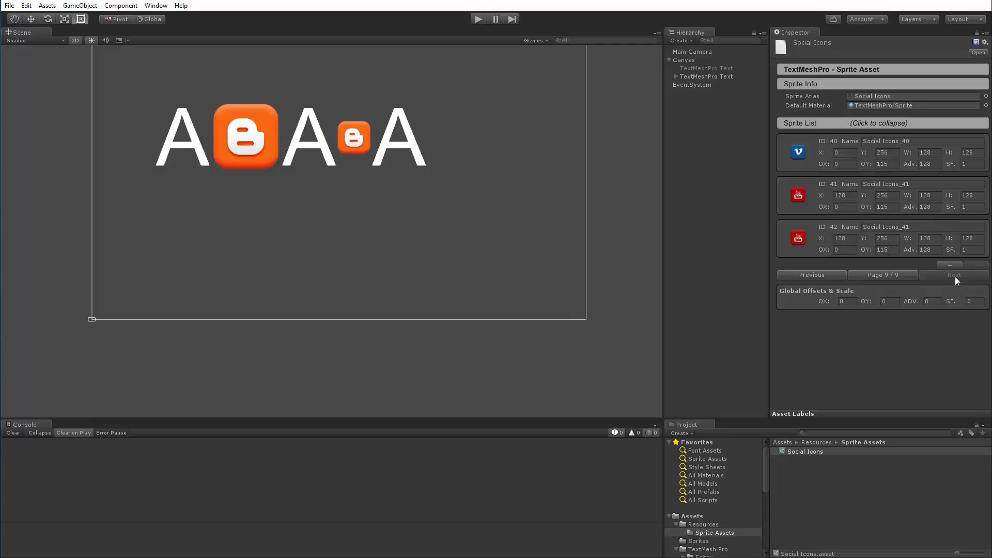
pyautogui.click(797, 156)
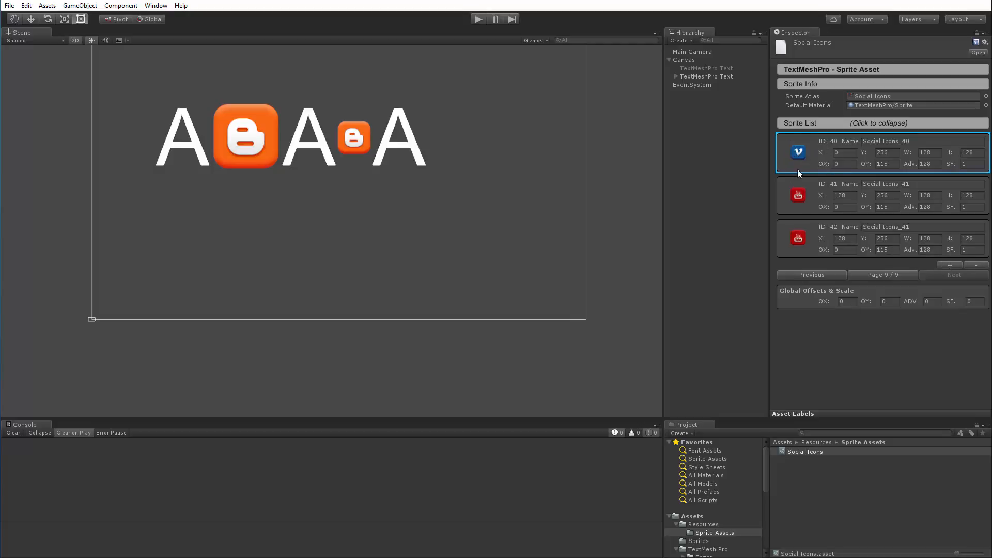
pyautogui.click(950, 265)
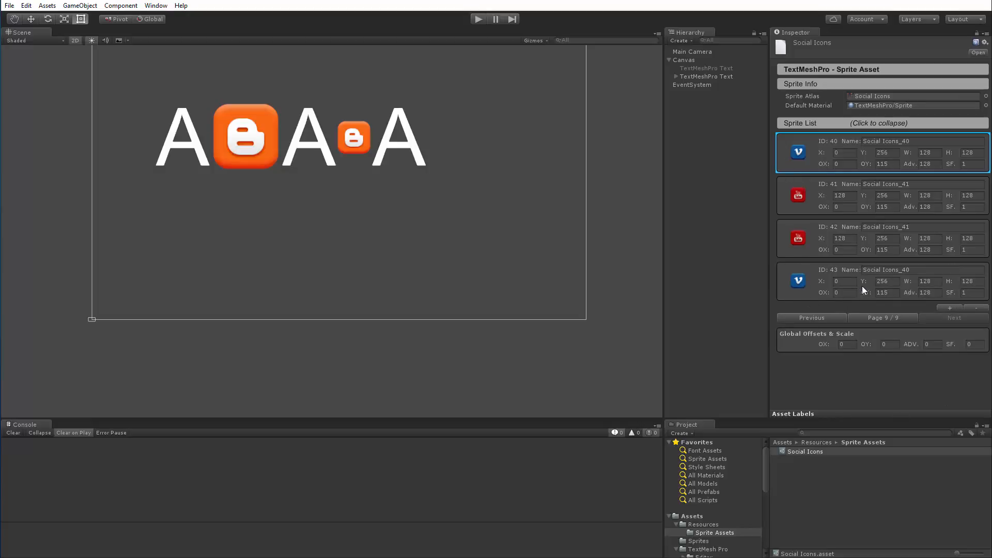
# Remove the two added sprites, IDs 43 and 42, from the sprite list.
pyautogui.click(798, 284)
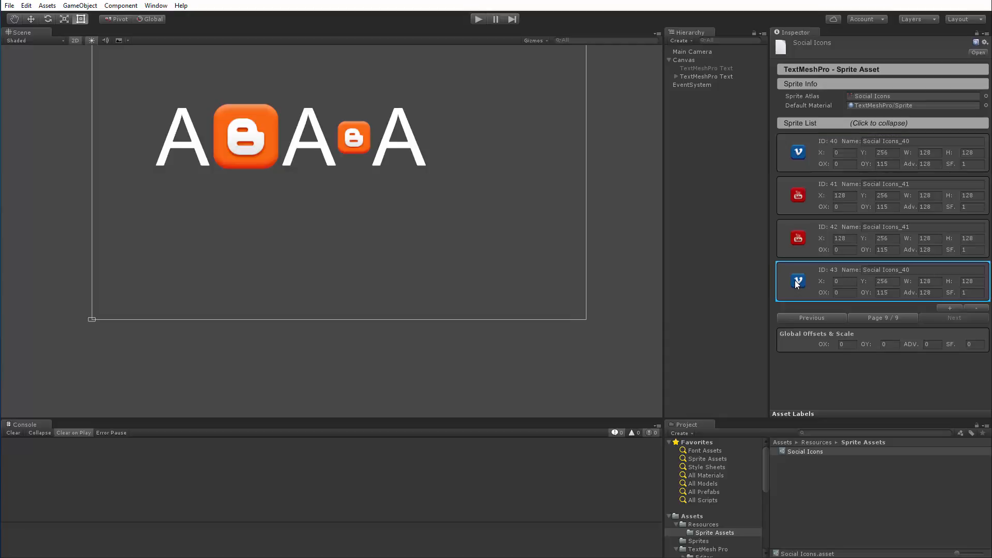
pyautogui.click(976, 309)
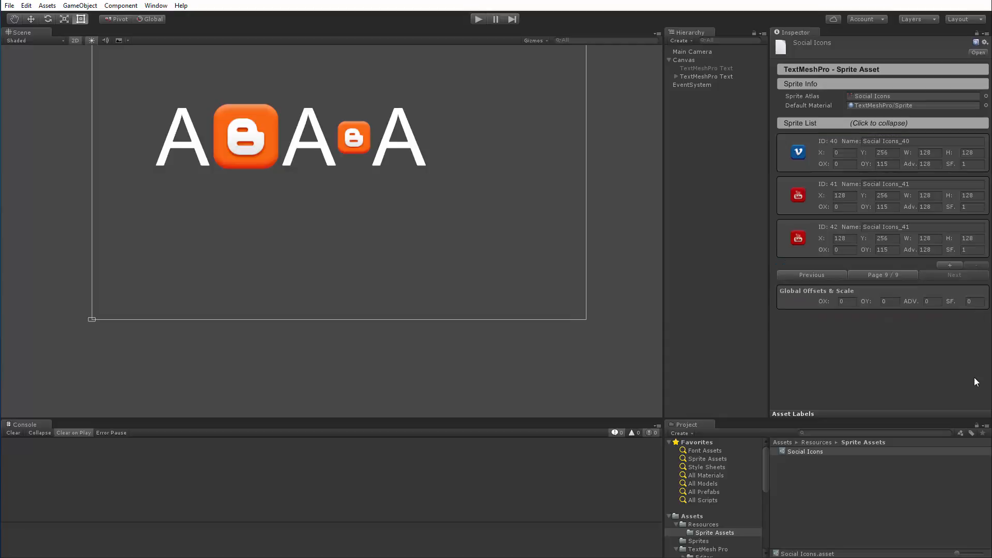
pyautogui.click(797, 248)
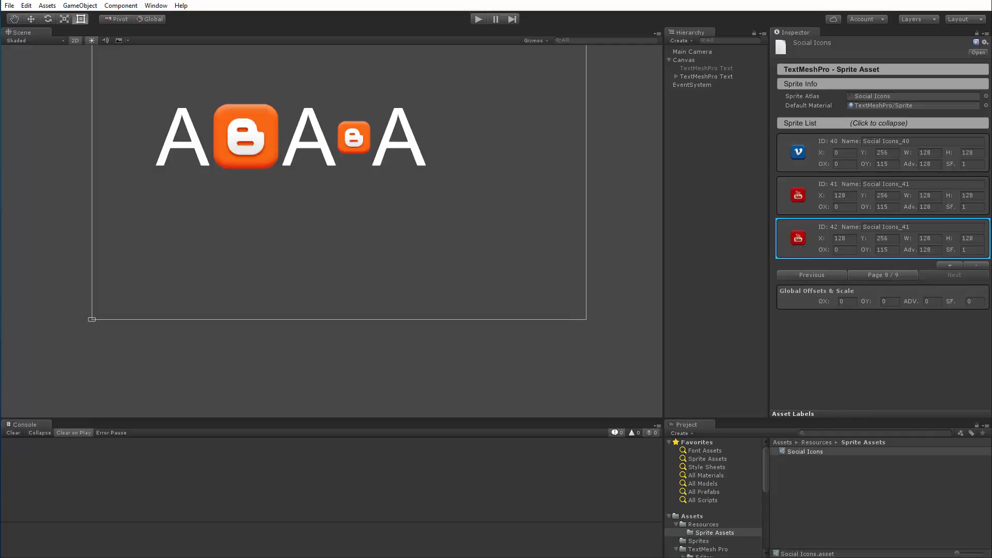
pyautogui.click(980, 266)
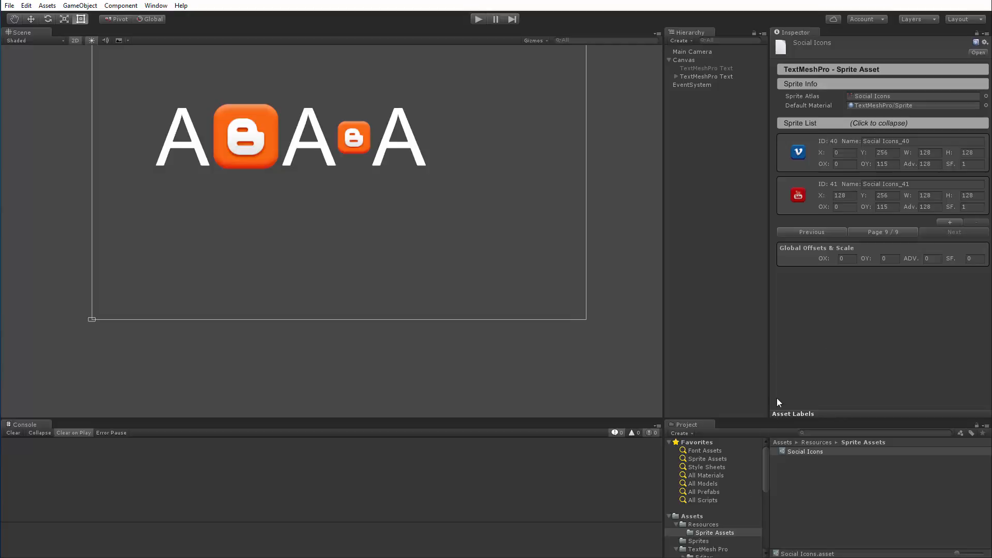
# Return to the first page and set the sprite with ID 1 to X 128, scale factor 1 and OY 115.
pyautogui.click(809, 232)
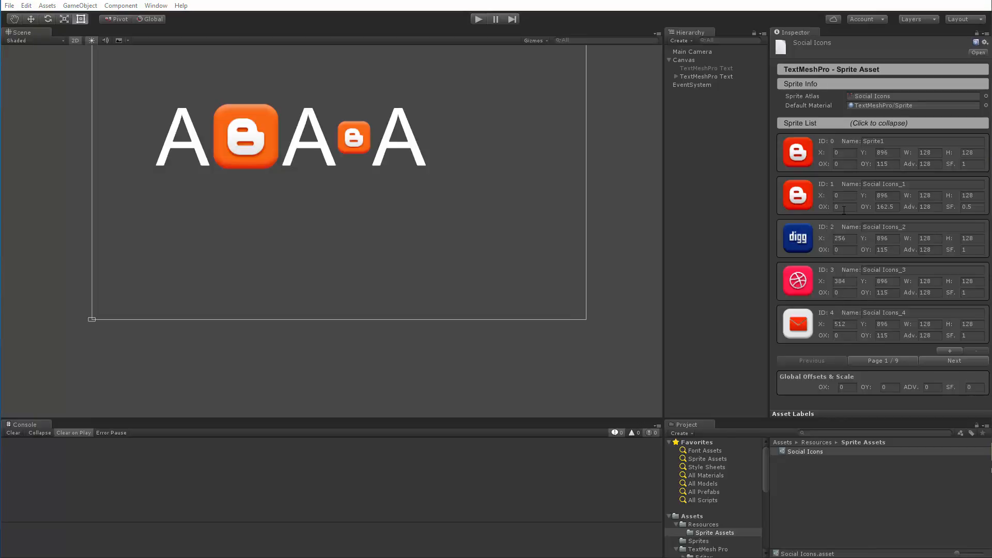
pyautogui.click(855, 196)
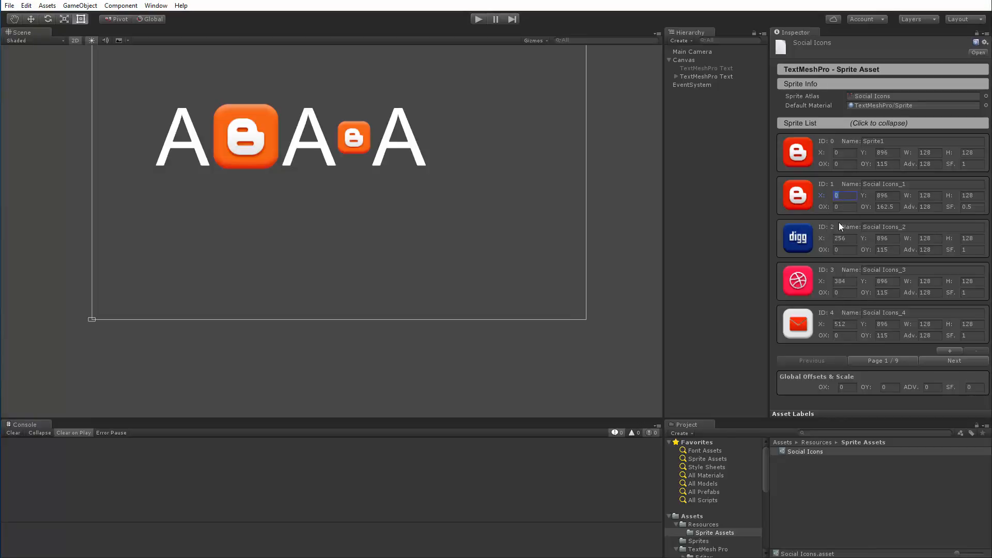
pyautogui.write('128')
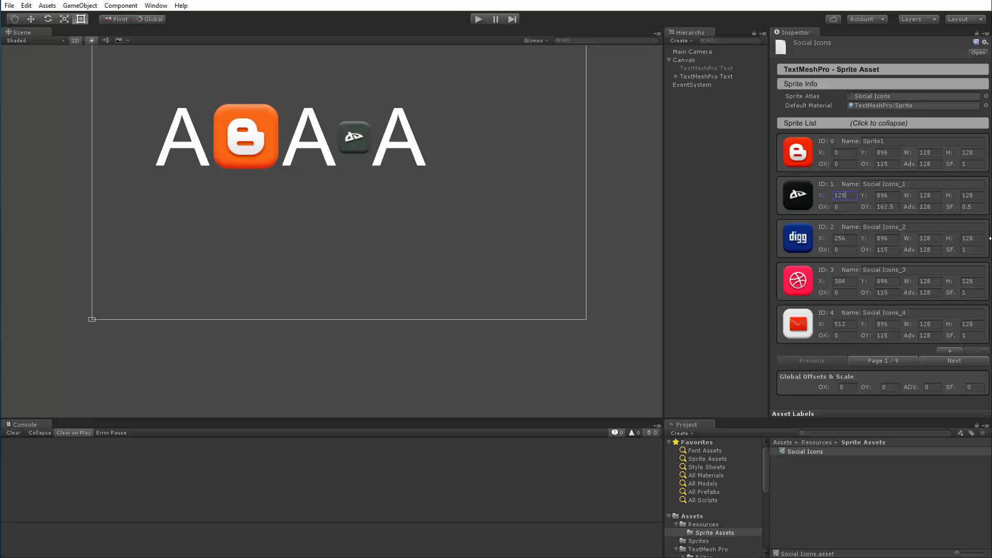
pyautogui.click(974, 207)
pyautogui.write('1')
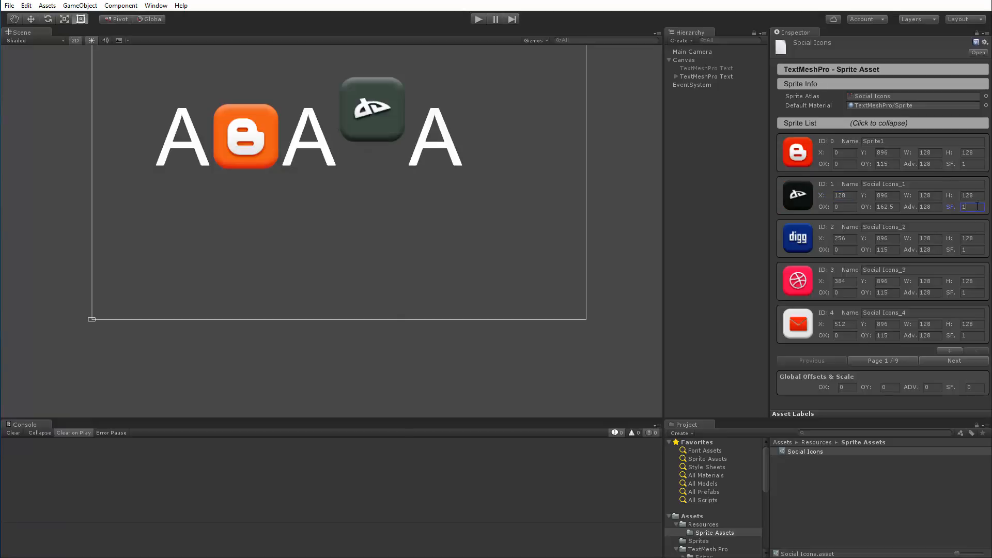
pyautogui.click(898, 206)
pyautogui.write('115')
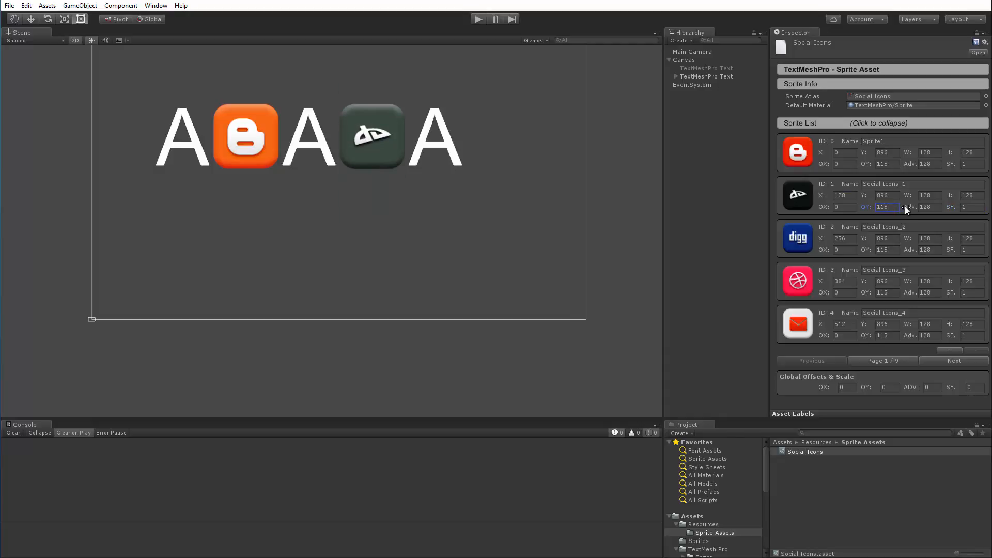
# Delete the second sprite tag and the trailing A from the active TextMeshPro text.
pyautogui.click(704, 77)
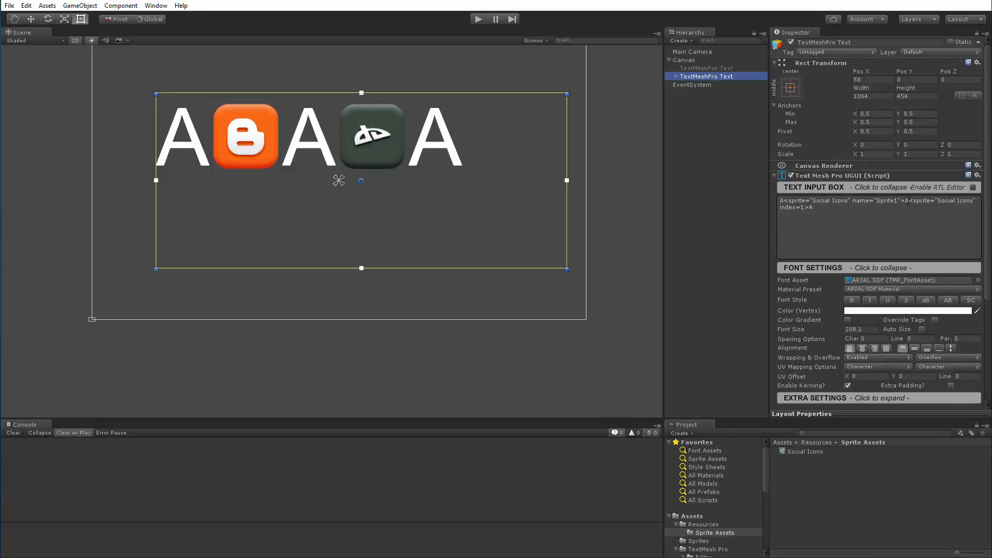
pyautogui.moveTo(912, 201); pyautogui.dragTo(912, 206)
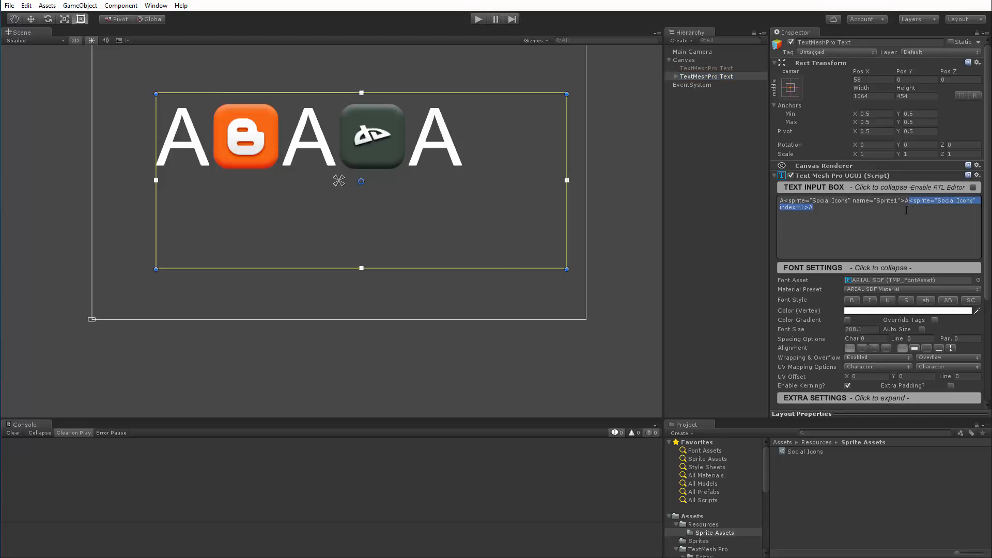
pyautogui.press('BackSpace')
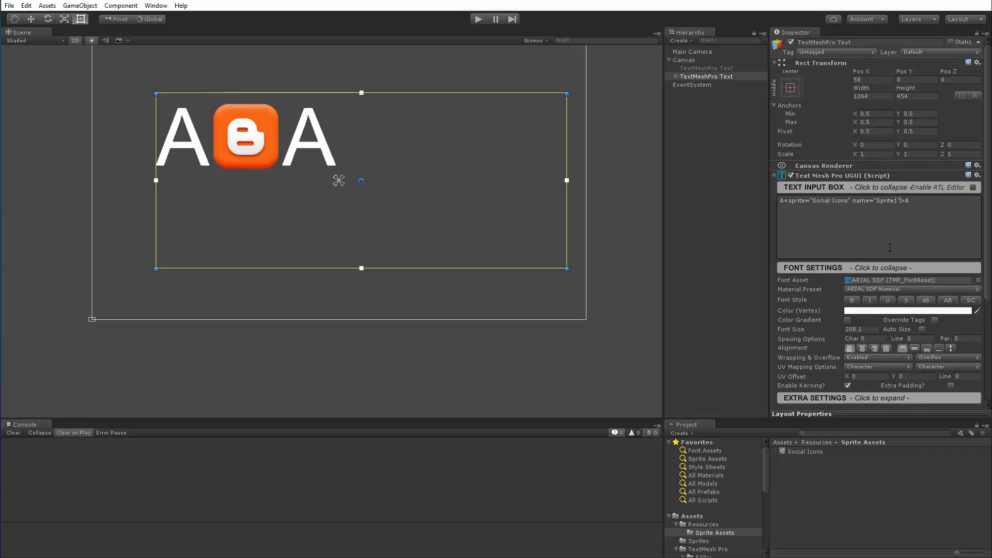
# Try other vertex colors on the text and set it back to white.
pyautogui.click(878, 312)
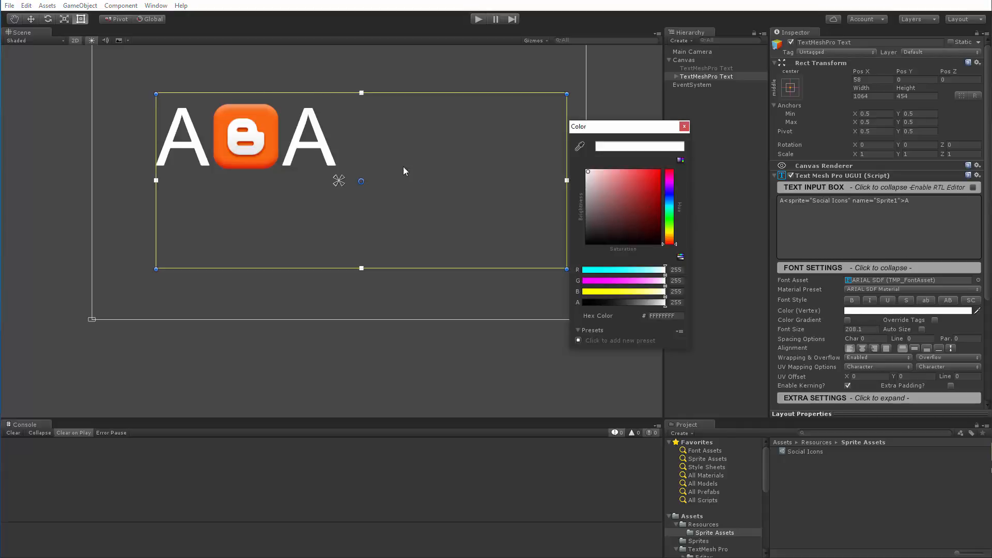
pyautogui.moveTo(588, 173); pyautogui.dragTo(677, 147)
pyautogui.click(684, 127)
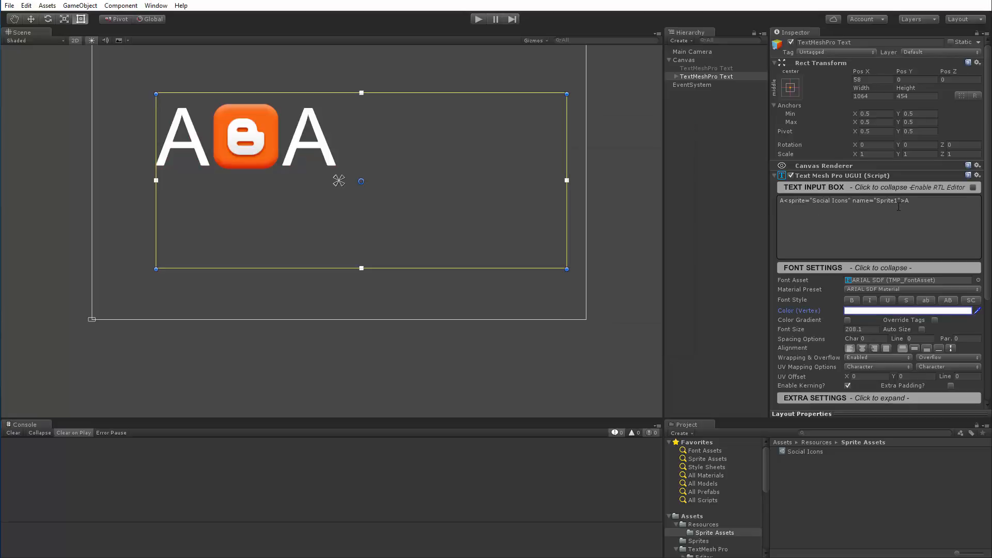
# Add tint=0 to the sprite tag, test it with other vertex colors, and return the color to white.
pyautogui.click(900, 252)
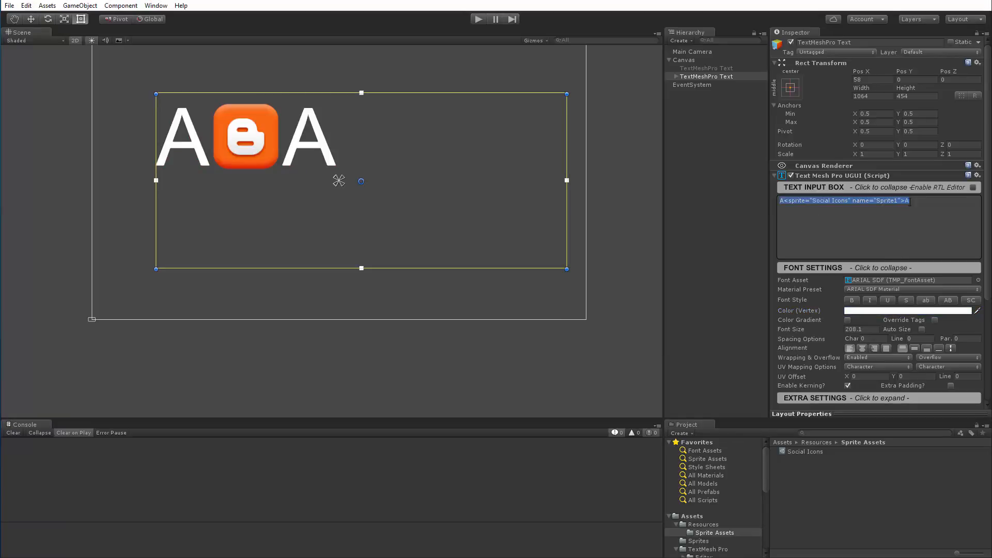
pyautogui.click(901, 229)
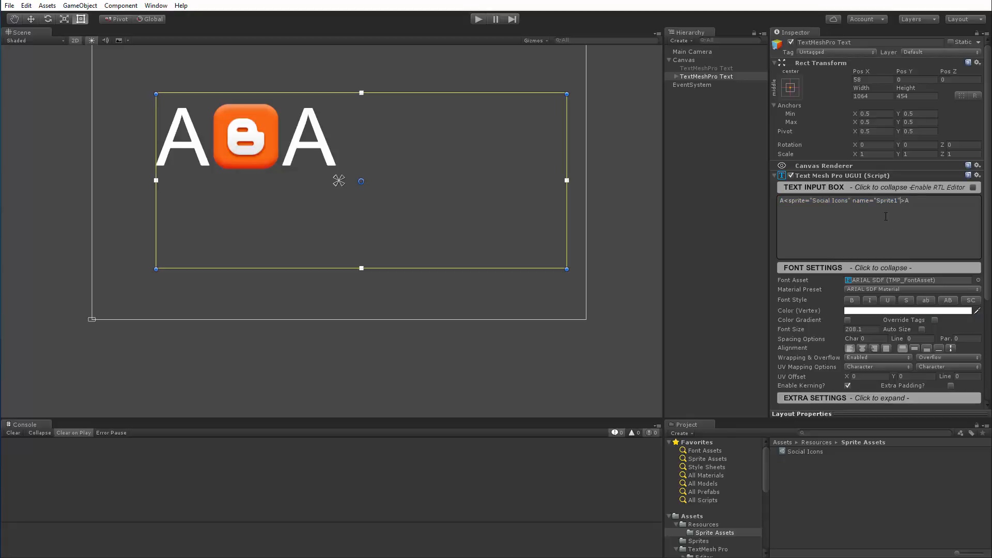
pyautogui.write('tint=0')
pyautogui.click(858, 312)
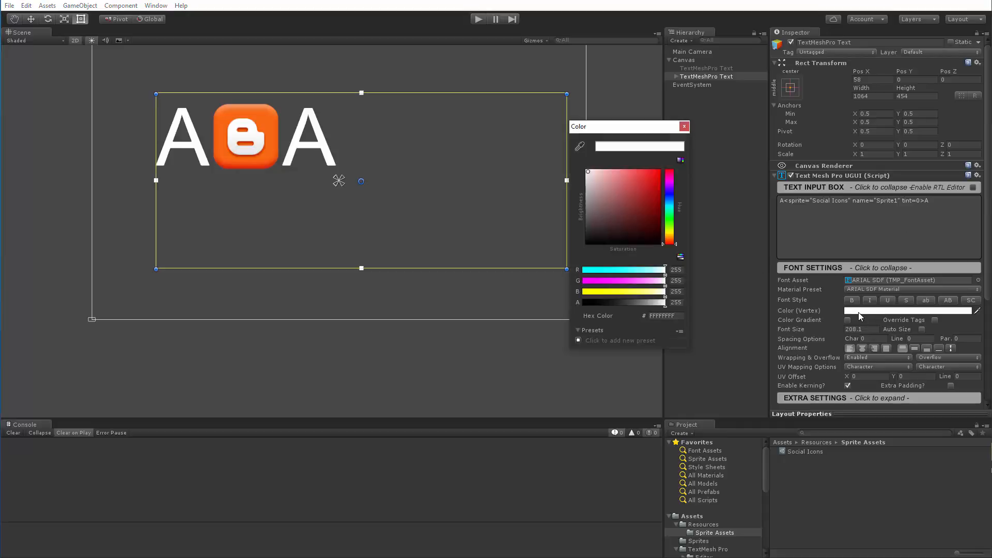
pyautogui.moveTo(598, 172); pyautogui.dragTo(567, 175)
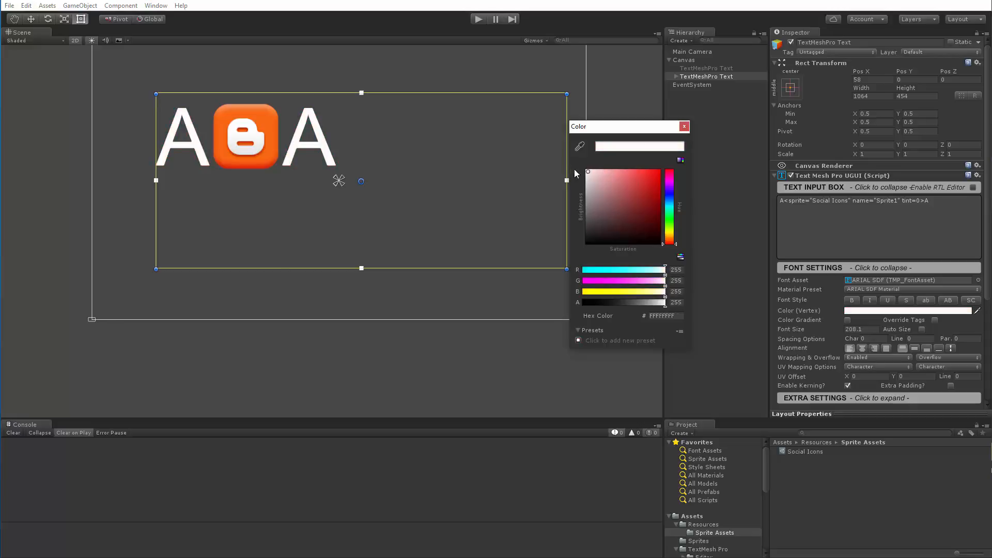
pyautogui.click(684, 127)
# Change the sprite tag's tint to 1, test it with other vertex colors and alpha values, and restore opaque white.
pyautogui.click(918, 202)
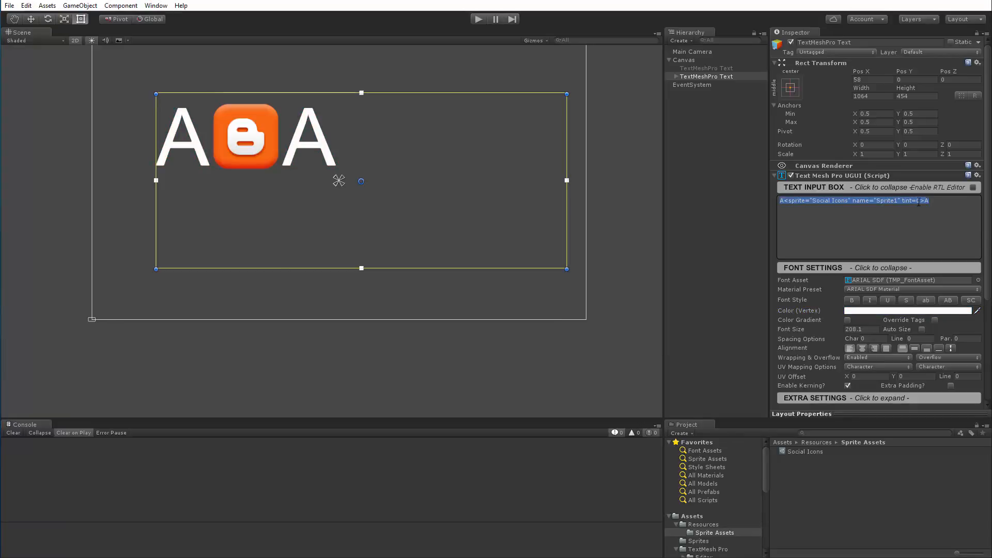
pyautogui.click(866, 312)
pyautogui.moveTo(594, 172)
pyautogui.mouseDown()
pyautogui.moveTo(653, 159)
pyautogui.moveTo(606, 160)
pyautogui.moveTo(635, 212)
pyautogui.moveTo(569, 175)
pyautogui.moveTo(544, 217)
pyautogui.moveTo(532, 164)
pyautogui.moveTo(528, 205)
pyautogui.moveTo(519, 159)
pyautogui.moveTo(521, 198)
pyautogui.moveTo(510, 188)
pyautogui.moveTo(511, 152)
pyautogui.moveTo(514, 221)
pyautogui.moveTo(504, 158)
pyautogui.mouseUp()
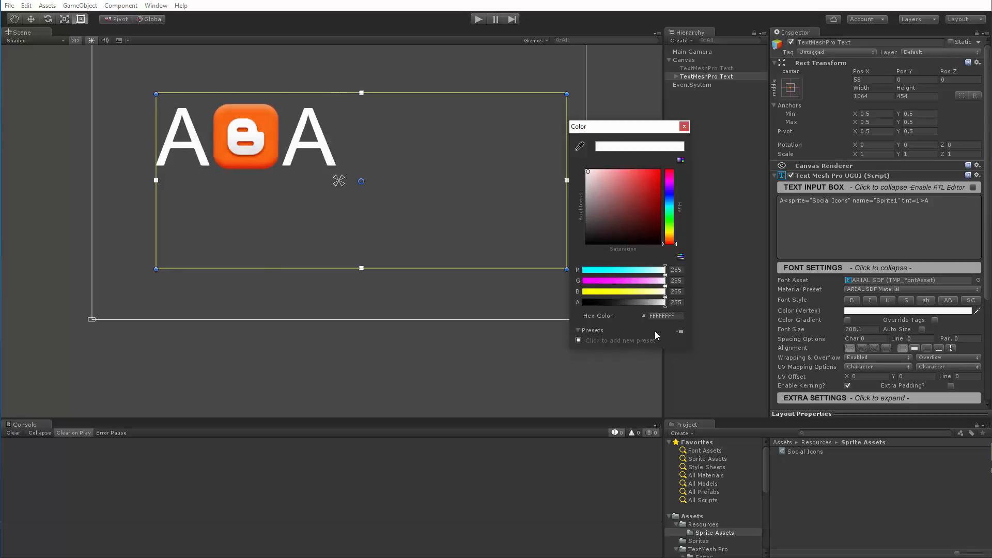
pyautogui.moveTo(664, 304)
pyautogui.mouseDown()
pyautogui.moveTo(604, 303)
pyautogui.moveTo(599, 312)
pyautogui.moveTo(664, 305)
pyautogui.mouseUp()
pyautogui.moveTo(598, 304); pyautogui.dragTo(668, 303)
pyautogui.click(683, 126)
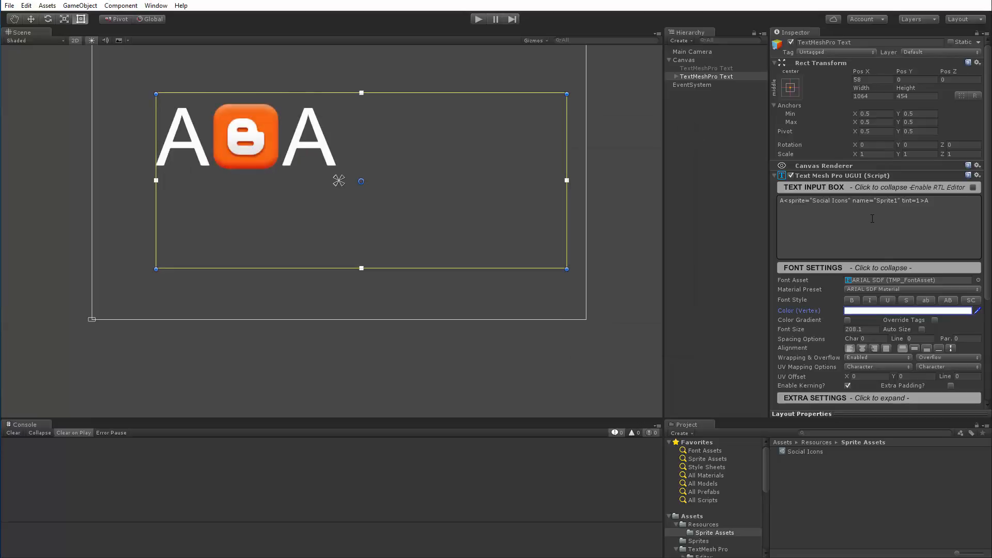
# Replace the tint attribute in the sprite tag with color=#ffffff80.
pyautogui.click(905, 200)
pyautogui.click(902, 200)
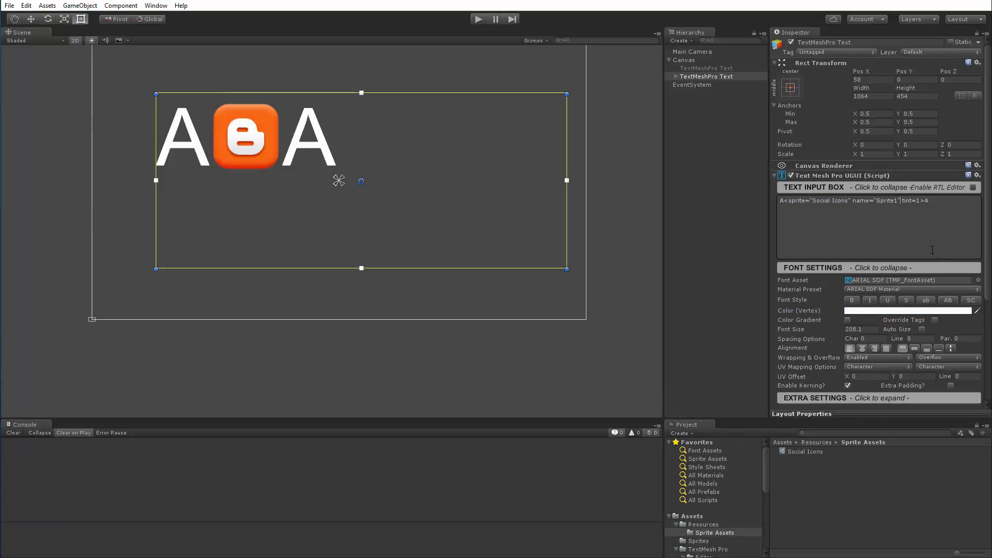
pyautogui.press('Delete')
pyautogui.press('Delete')
pyautogui.press('Delete')
pyautogui.press('Delete')
pyautogui.press('Delete')
pyautogui.write('color=#fff')
pyautogui.press('BackSpace')
pyautogui.press('BackSpace')
pyautogui.press('BackSpace')
pyautogui.write('00ff')
pyautogui.press('BackSpace')
pyautogui.press('BackSpace')
pyautogui.press('BackSpace')
pyautogui.press('BackSpace')
pyautogui.write('ffffff80')
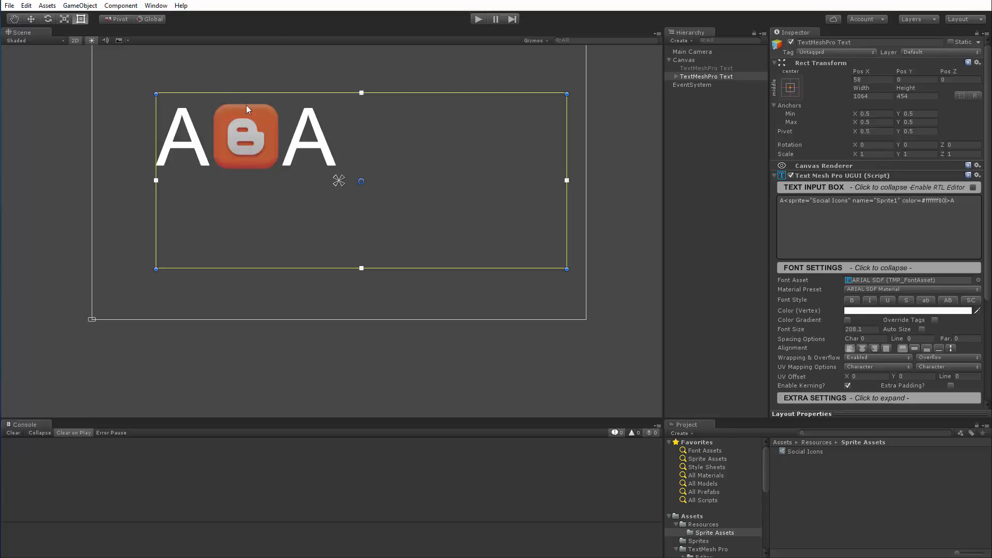
# Append the tag <sprite index=0> after the last A in the text.
pyautogui.click(957, 203)
pyautogui.write('<sprite')
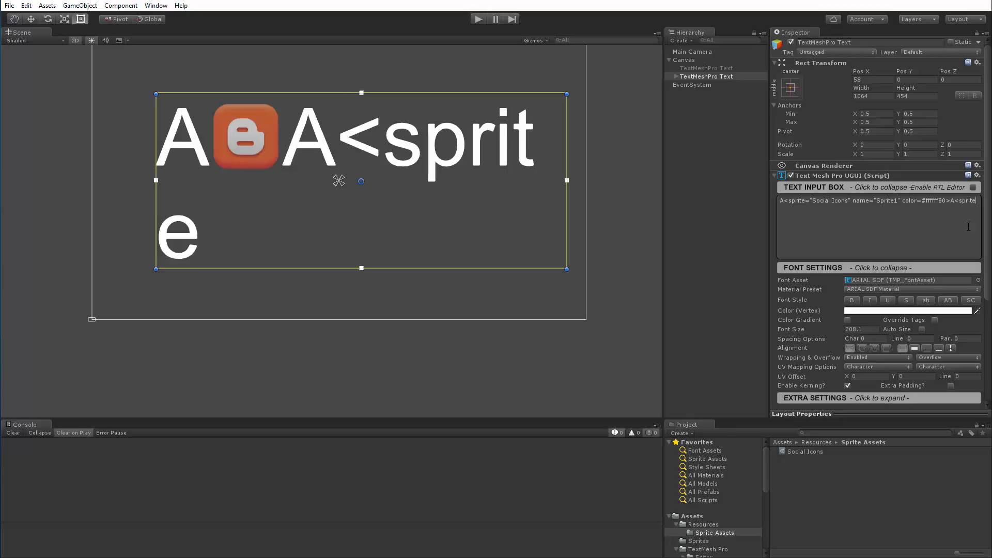
pyautogui.write('=0')
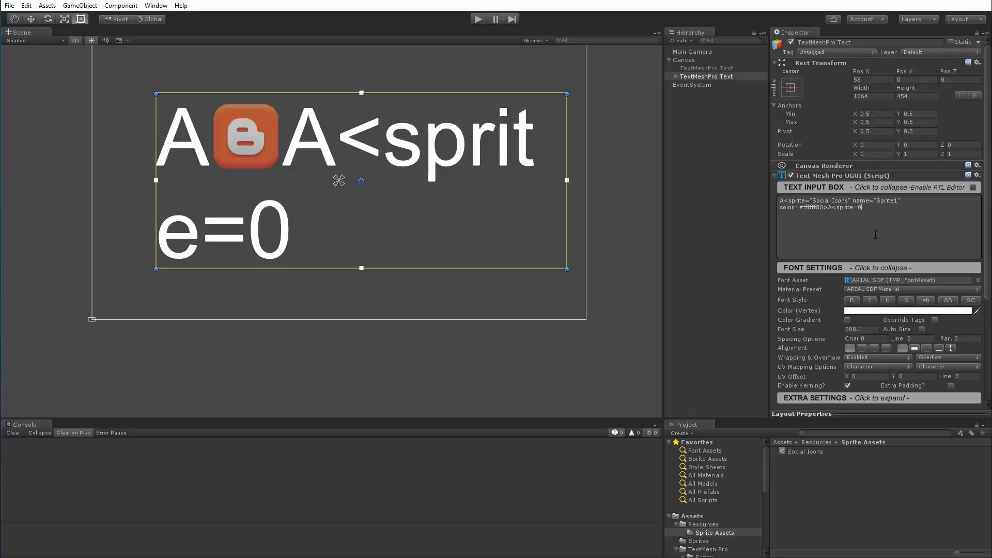
pyautogui.press('BackSpace')
pyautogui.press('BackSpace')
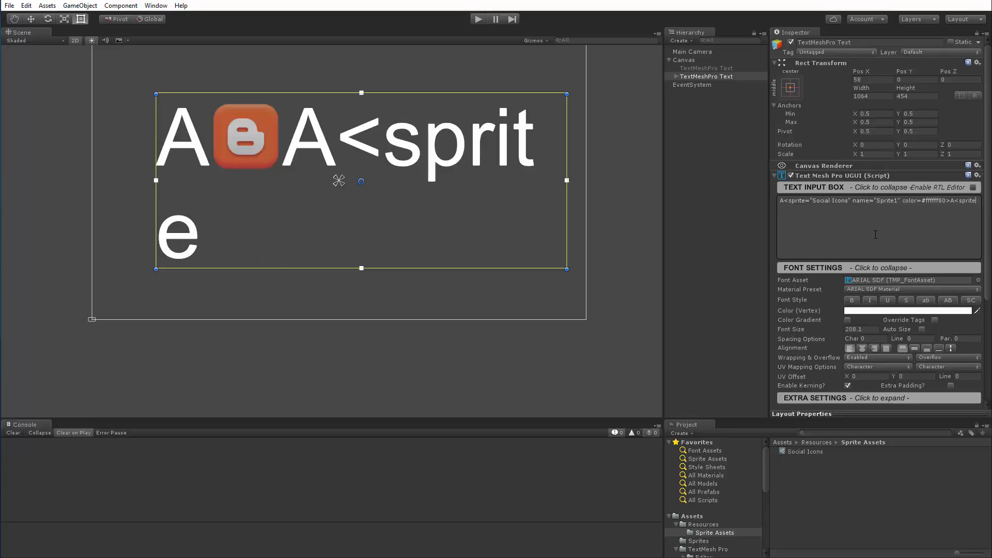
pyautogui.write('index=')
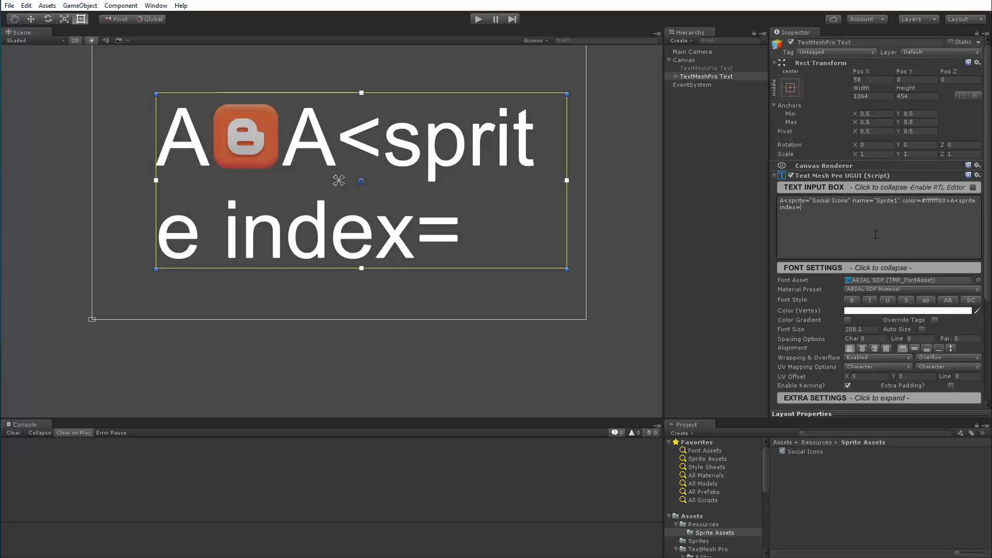
pyautogui.press('BackSpace')
pyautogui.press('BackSpace')
pyautogui.press('BackSpace')
pyautogui.press('BackSpace')
pyautogui.press('BackSpace')
pyautogui.press('BackSpace')
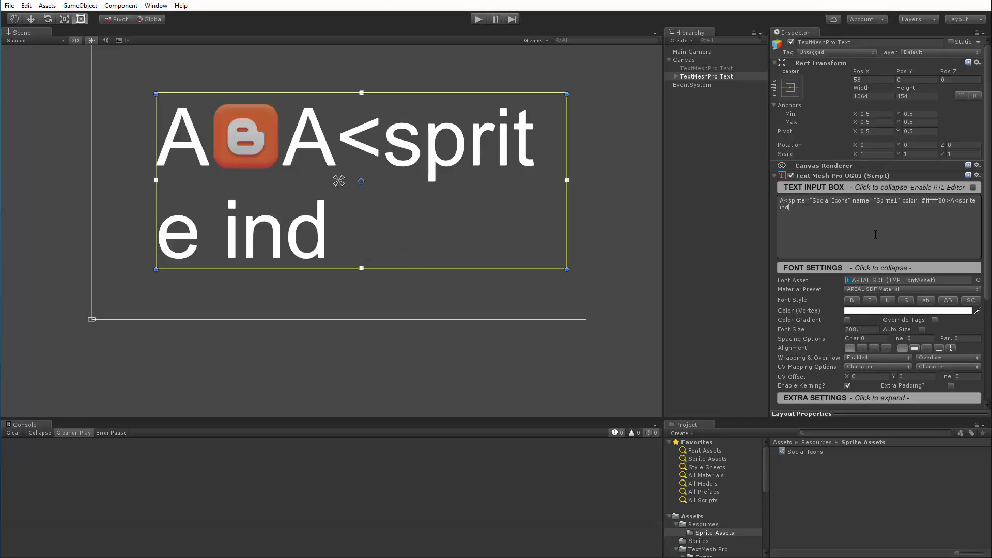
pyautogui.write('index=0')
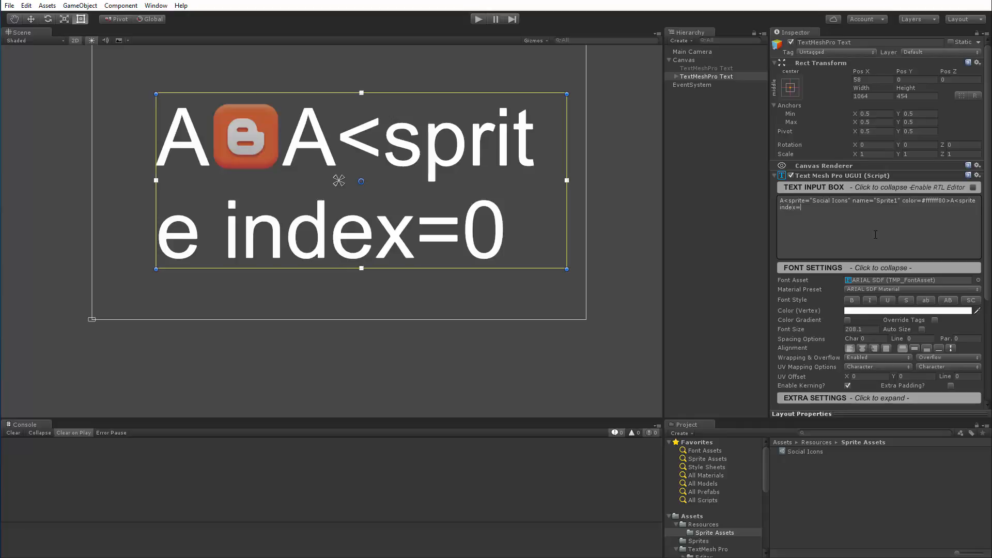
pyautogui.write('>')
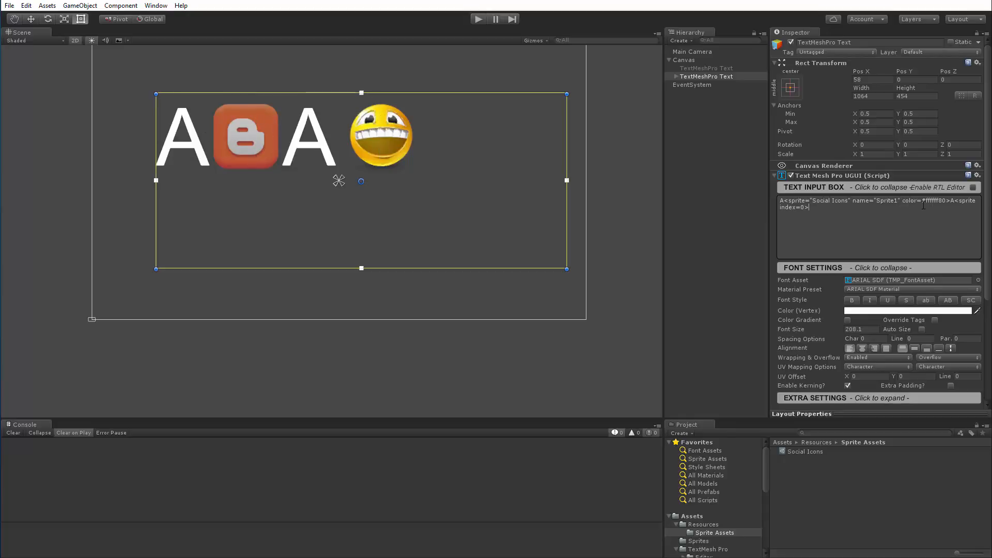
# Darken the text's vertex color to gray 858585FF and add tint=1 to the index=0 sprite tag.
pyautogui.click(868, 312)
pyautogui.moveTo(588, 173)
pyautogui.mouseDown()
pyautogui.moveTo(585, 227)
pyautogui.moveTo(580, 194)
pyautogui.moveTo(575, 206)
pyautogui.mouseUp()
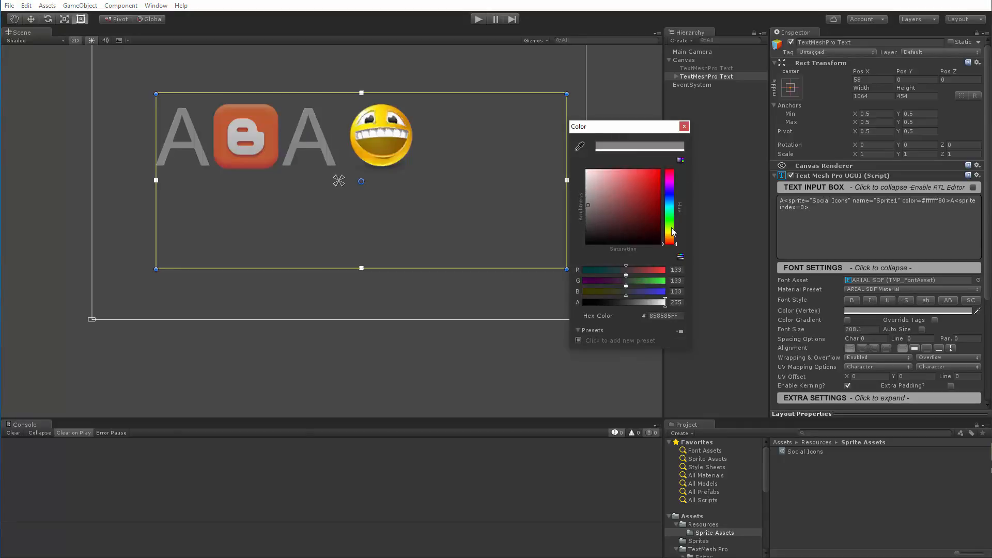
pyautogui.click(804, 208)
pyautogui.write('tint=')
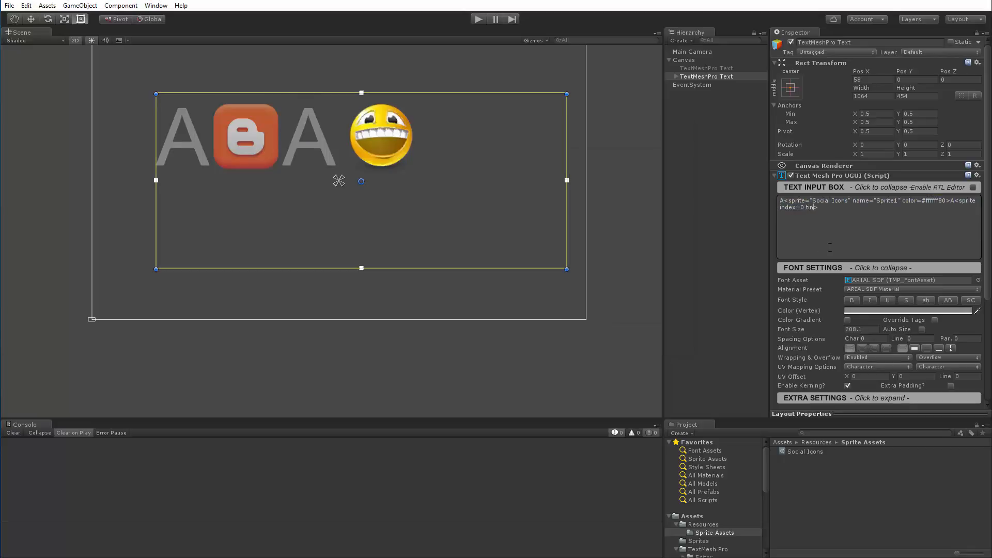
pyautogui.write('1')
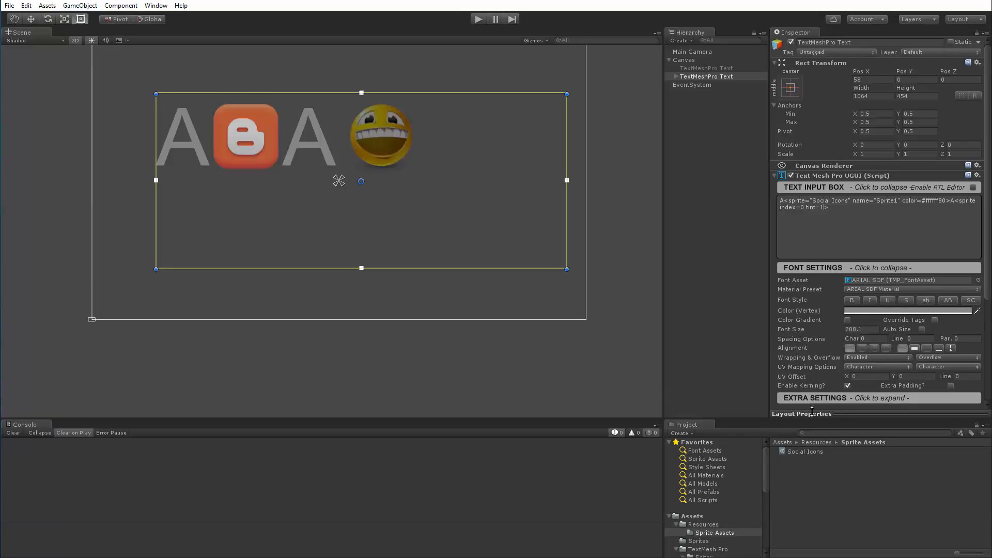
# Set the text's vertex color back to opaque white, FFFFFFFF.
pyautogui.click(865, 311)
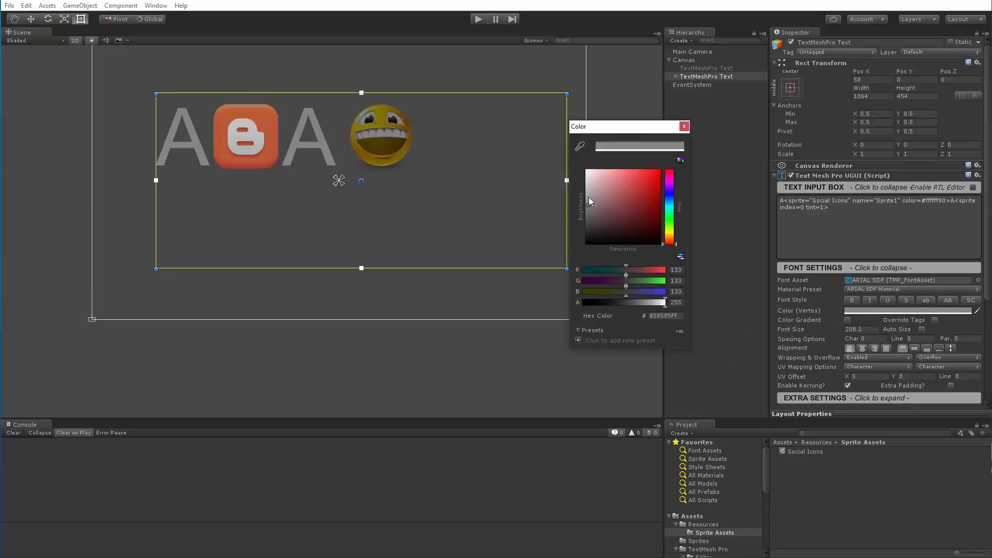
pyautogui.moveTo(591, 211)
pyautogui.mouseDown()
pyautogui.moveTo(576, 178)
pyautogui.moveTo(614, 186)
pyautogui.moveTo(584, 190)
pyautogui.moveTo(606, 196)
pyautogui.moveTo(574, 188)
pyautogui.moveTo(576, 222)
pyautogui.moveTo(552, 158)
pyautogui.mouseUp()
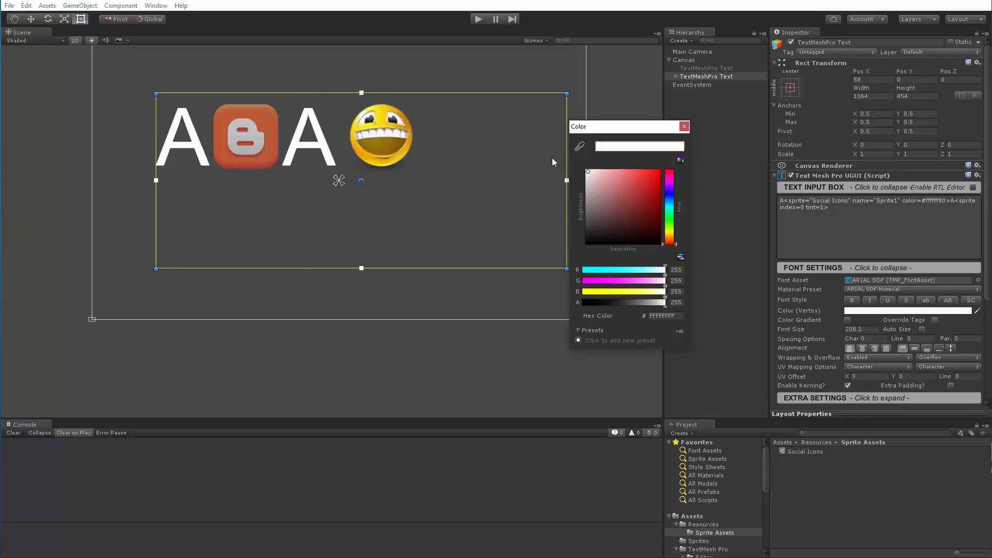
pyautogui.click(684, 128)
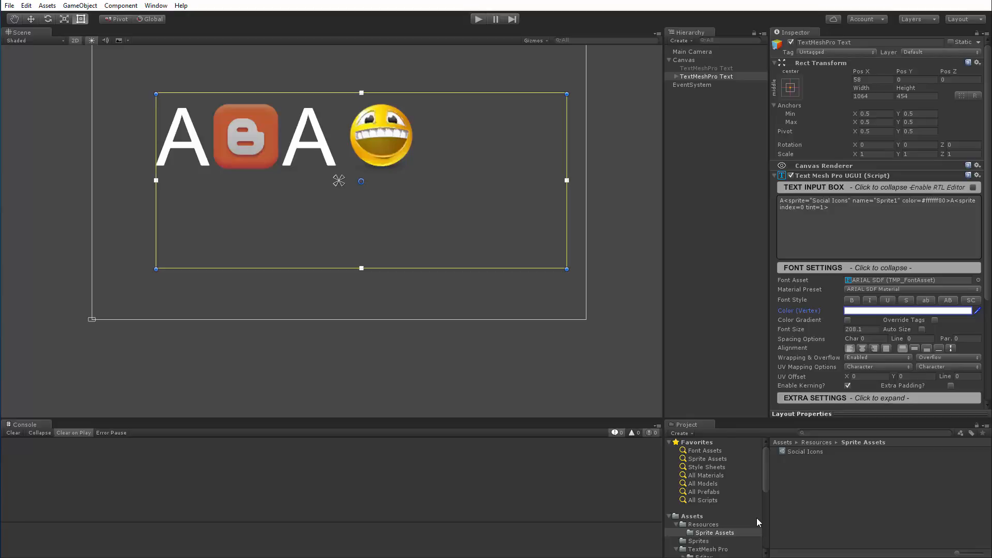
# Search the project for "tmp set", view the TMP Settings asset, and reselect the active TextMeshPro text object.
pyautogui.click(820, 434)
pyautogui.write('tmp set')
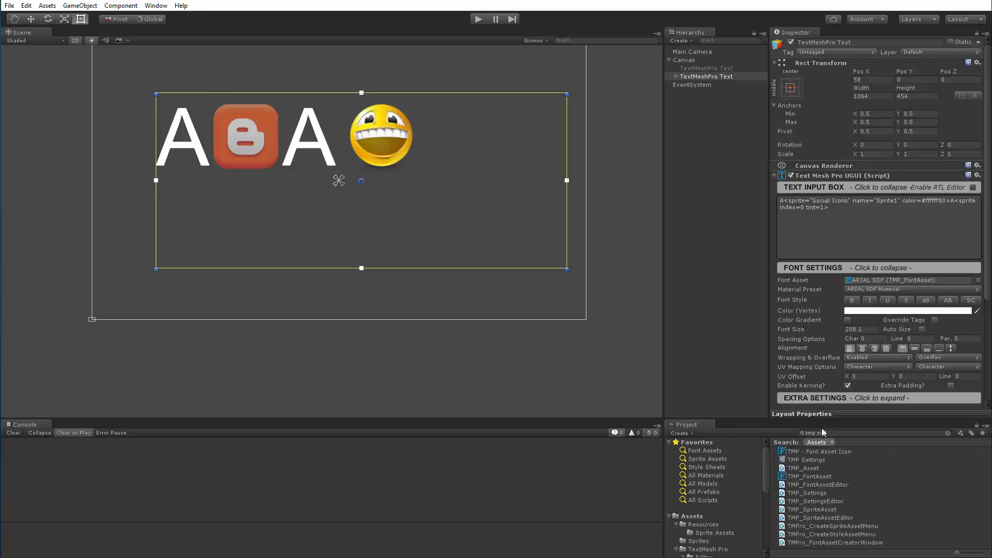
pyautogui.click(802, 460)
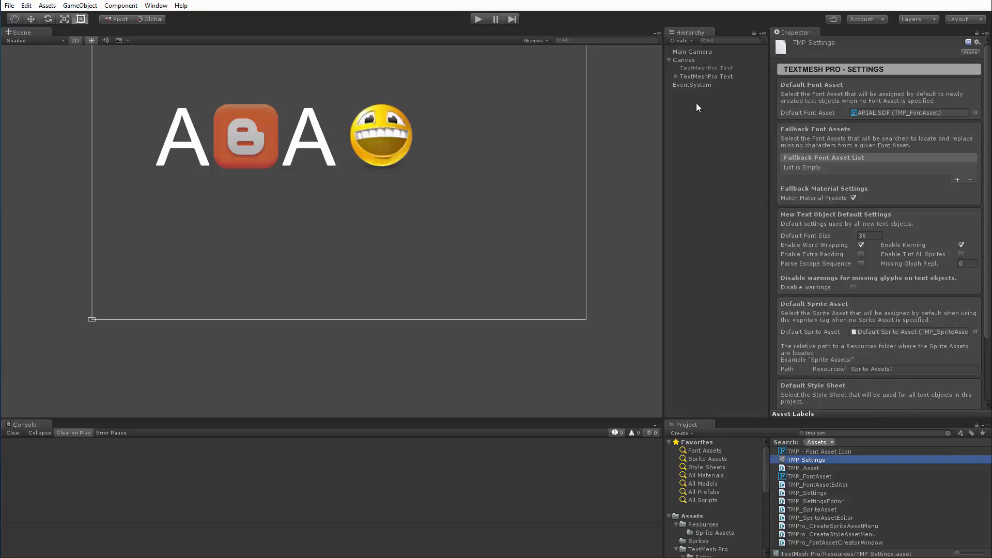
pyautogui.click(692, 77)
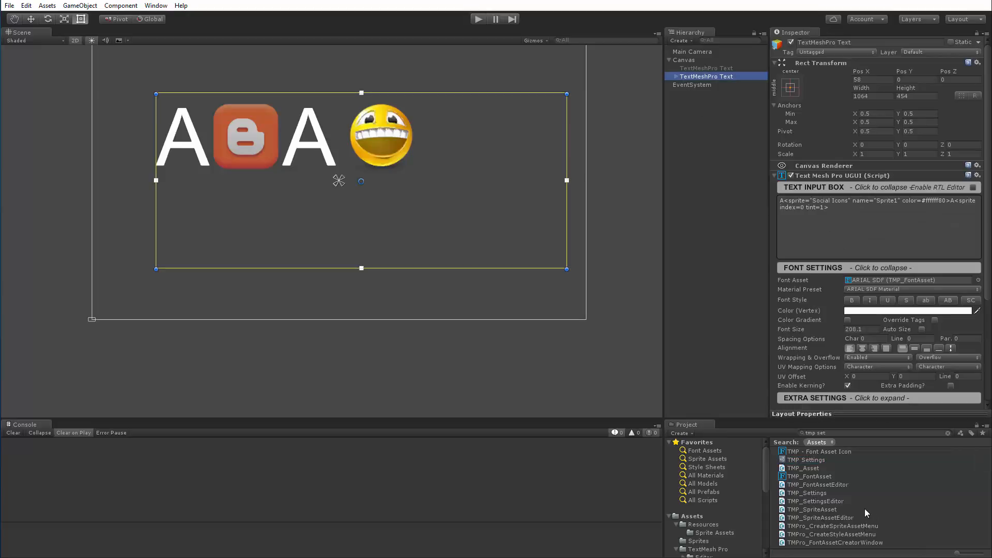